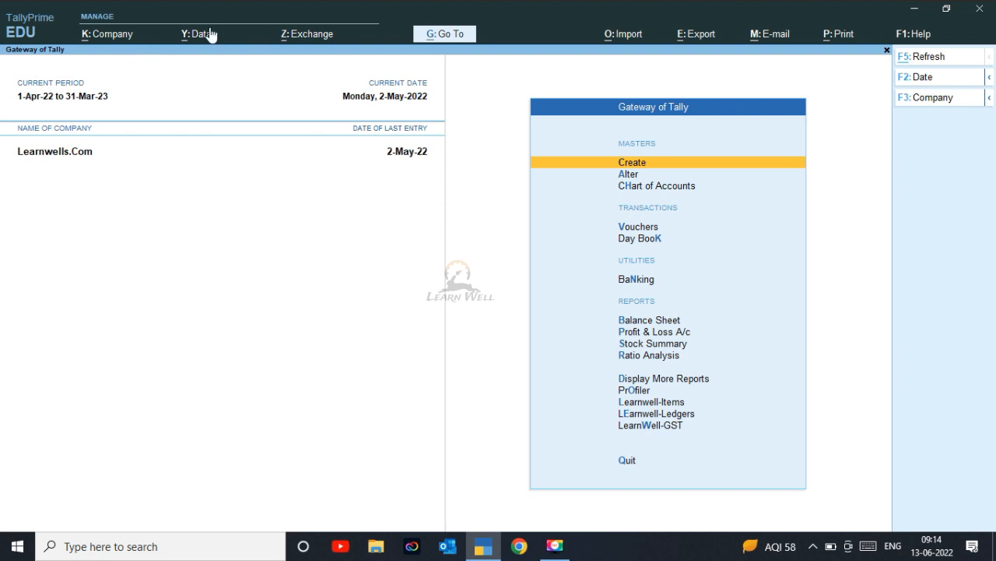
# Enable Interest Calculation in the company features of Learnwells.Com, with more and all features shown, and save the settings
pyautogui.click(115, 39)
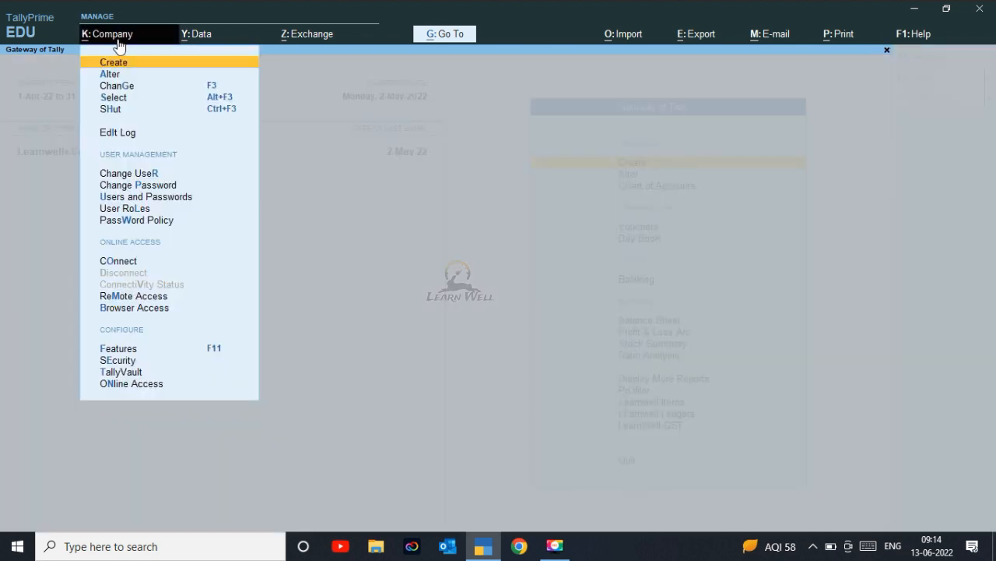
pyautogui.click(120, 350)
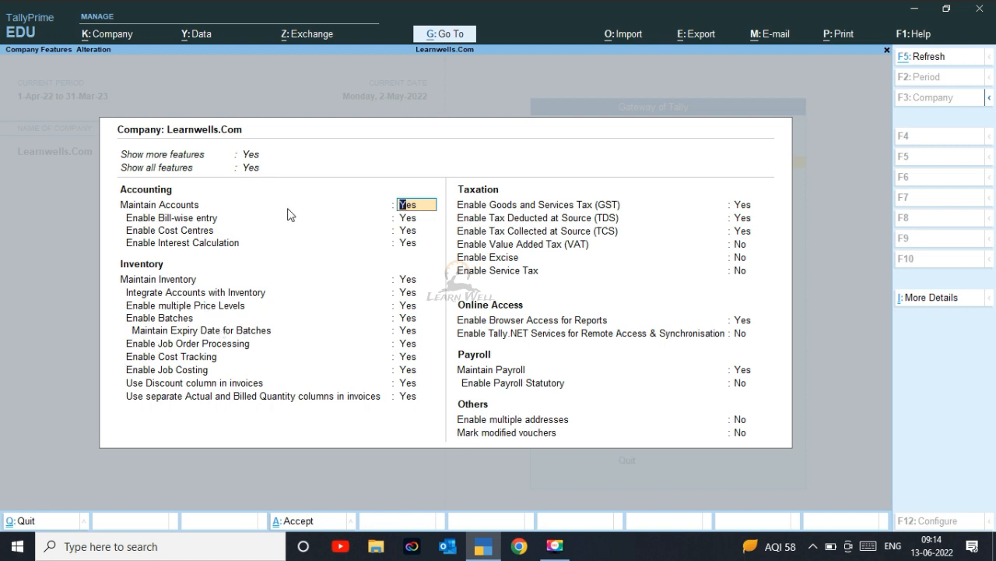
pyautogui.click(250, 154)
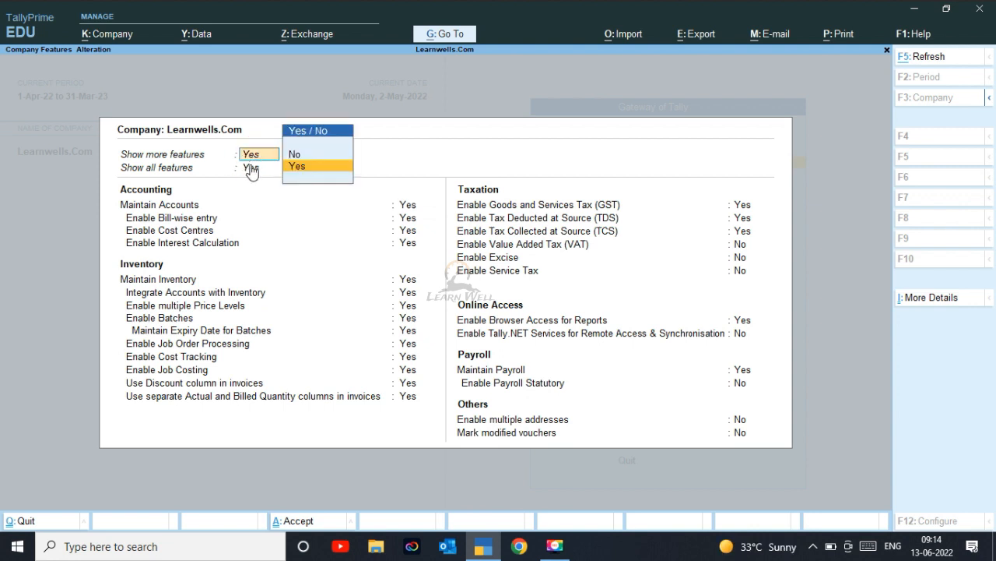
pyautogui.press('Return')
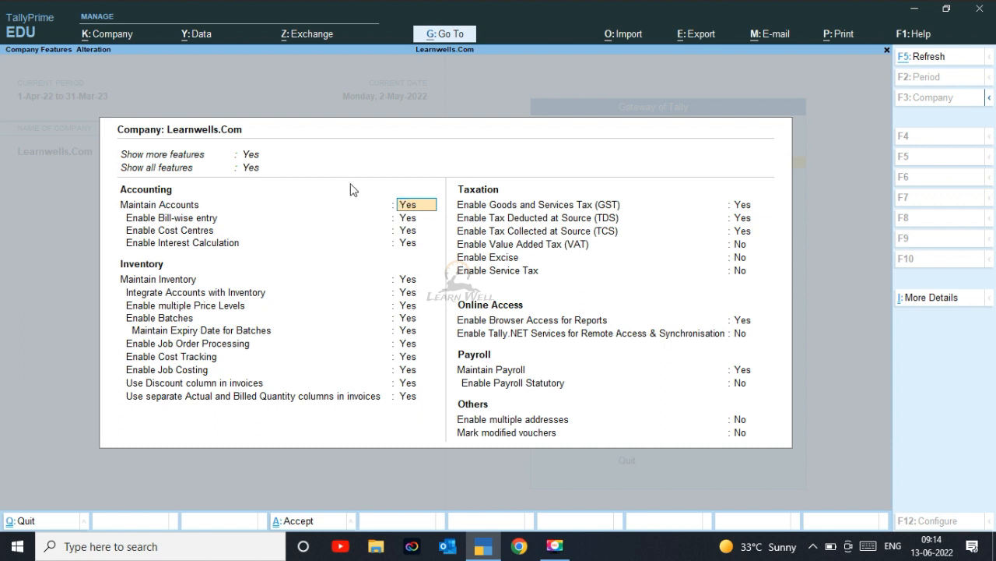
pyautogui.click(408, 244)
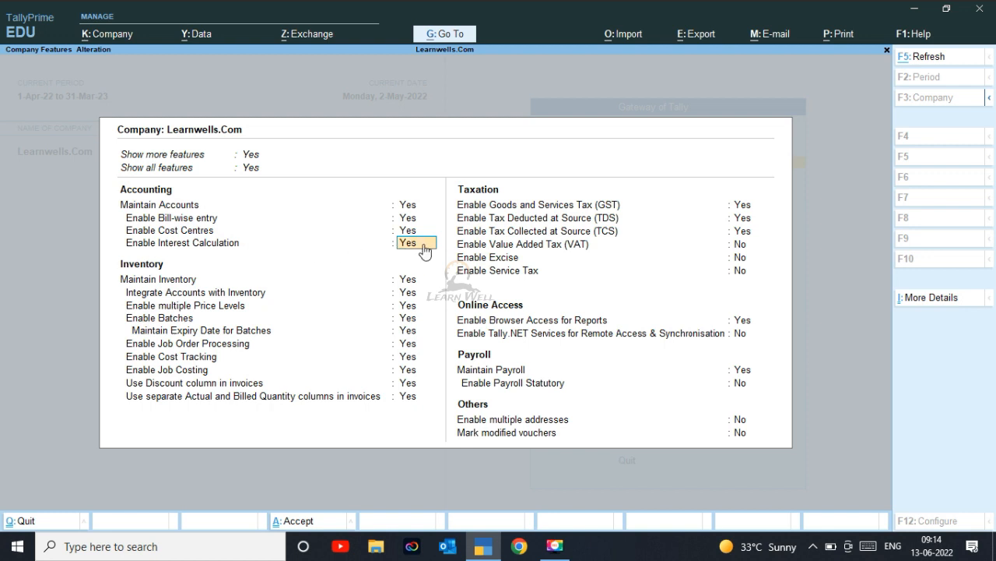
pyautogui.press('Return')
pyautogui.hotkey('ctrl', 'a')
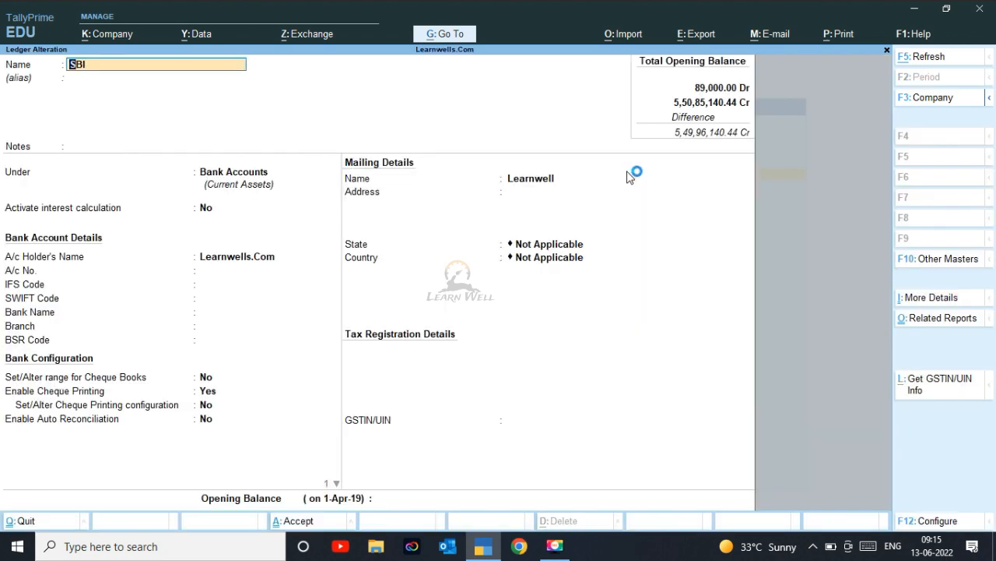
pyautogui.press('Escape')
pyautogui.press('Escape')
pyautogui.press('Escape')
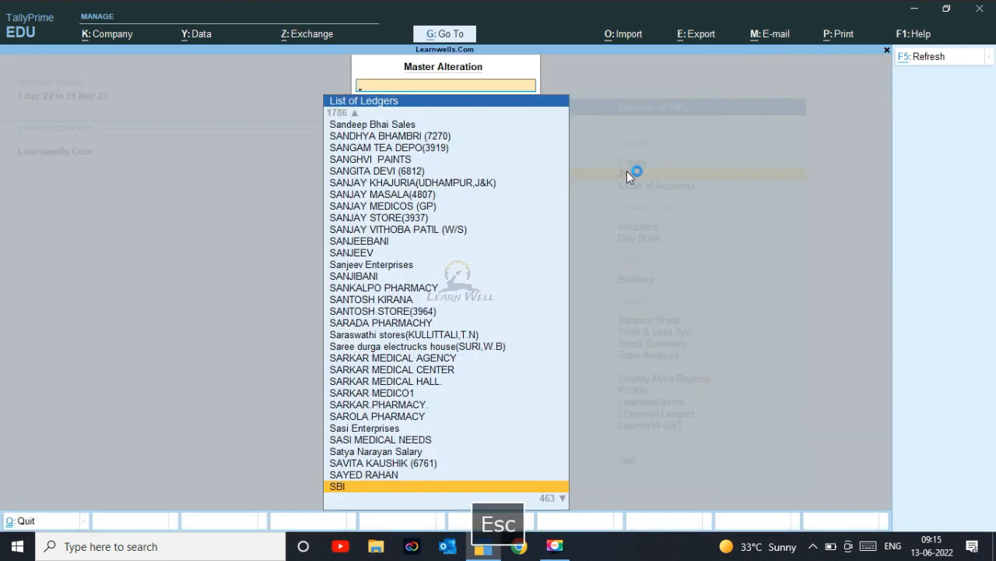
pyautogui.press('Escape')
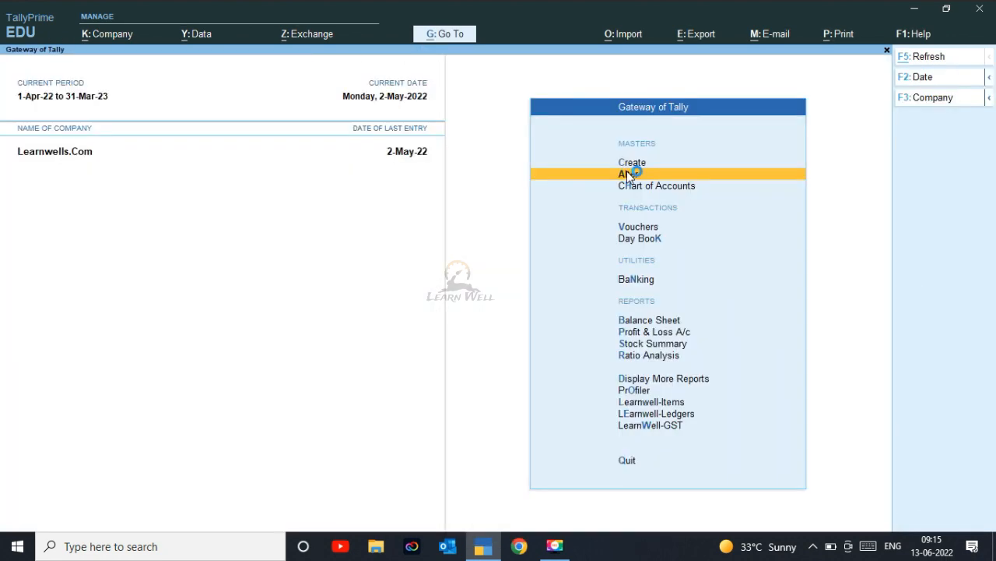
pyautogui.press('Escape')
pyautogui.press('Escape')
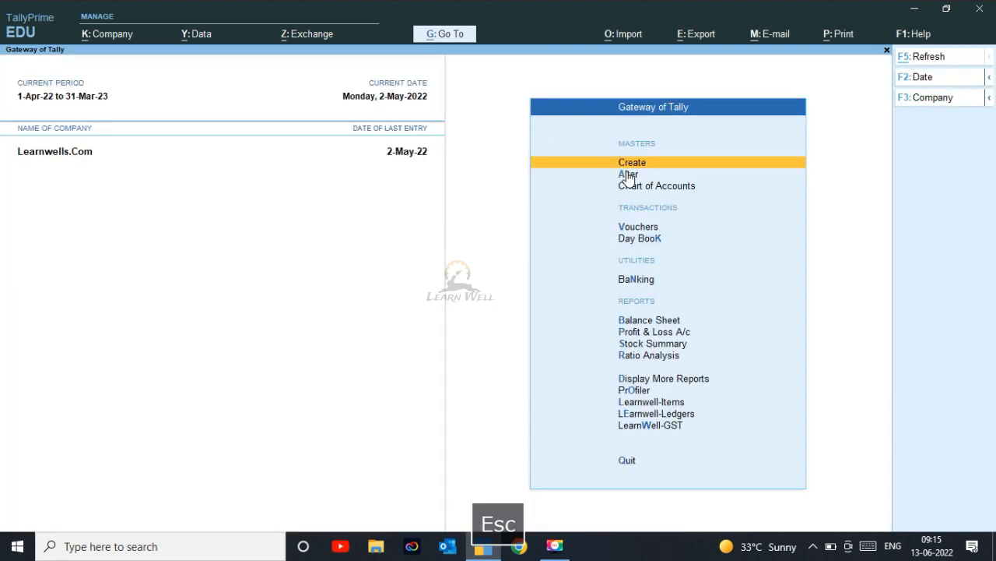
# Start a new ledger named State Bank Od A/c under the group Bank OD A/c
pyautogui.click(627, 171)
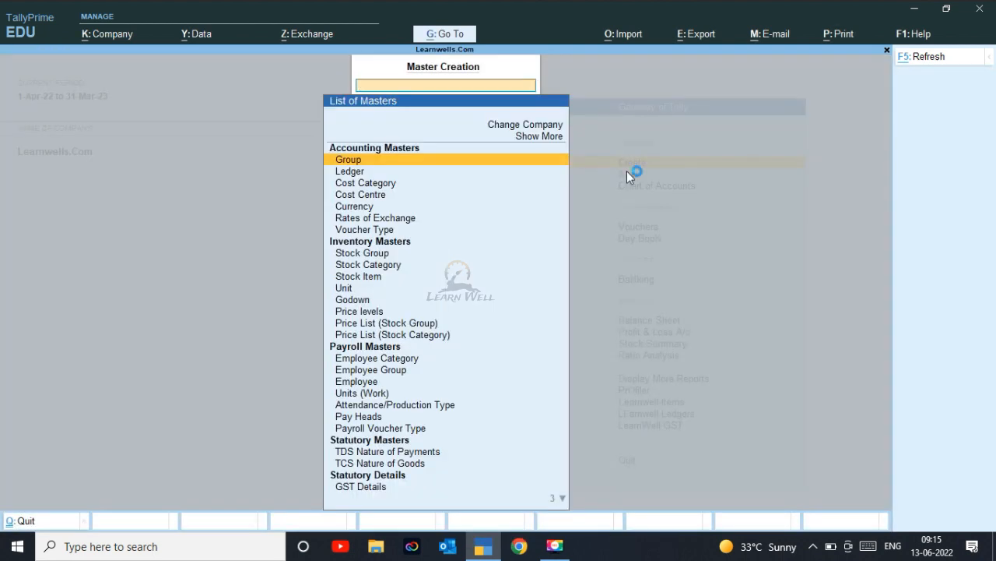
pyautogui.press('Down')
pyautogui.press('Return')
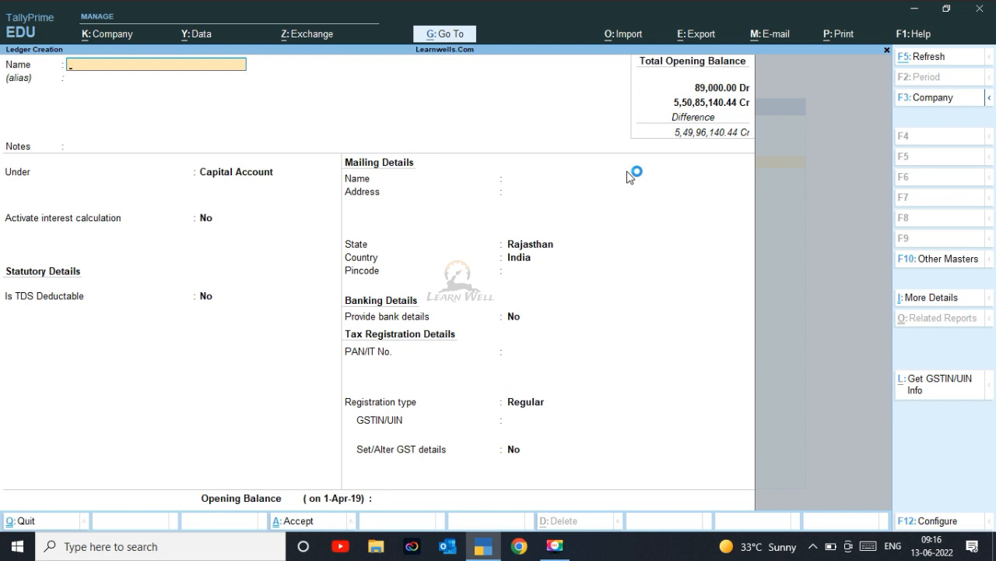
pyautogui.write('State Bank Od A/c')
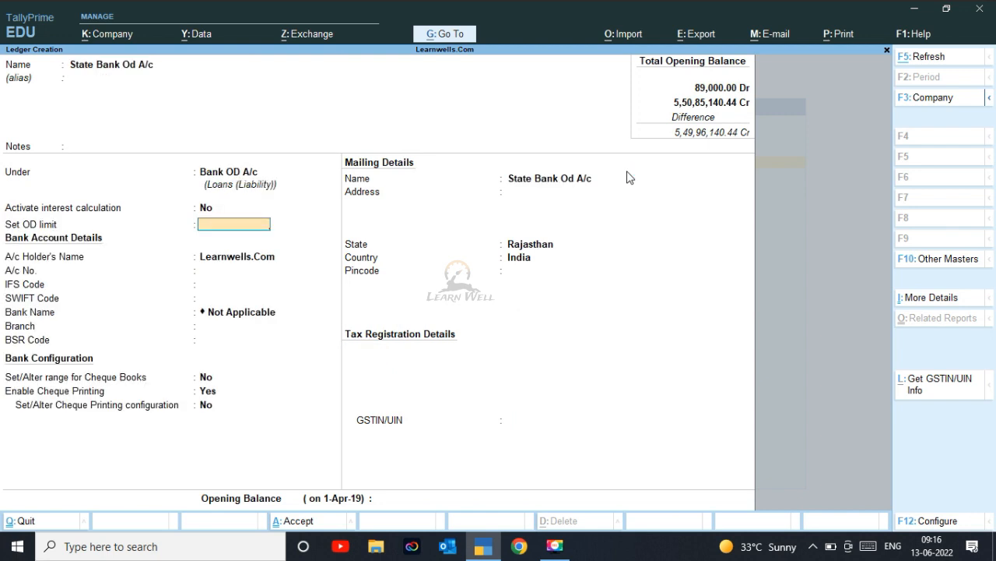
# Activate interest calculation for the State Bank Od A/c ledger and base it on Bank/Reco Date
pyautogui.press('Up')
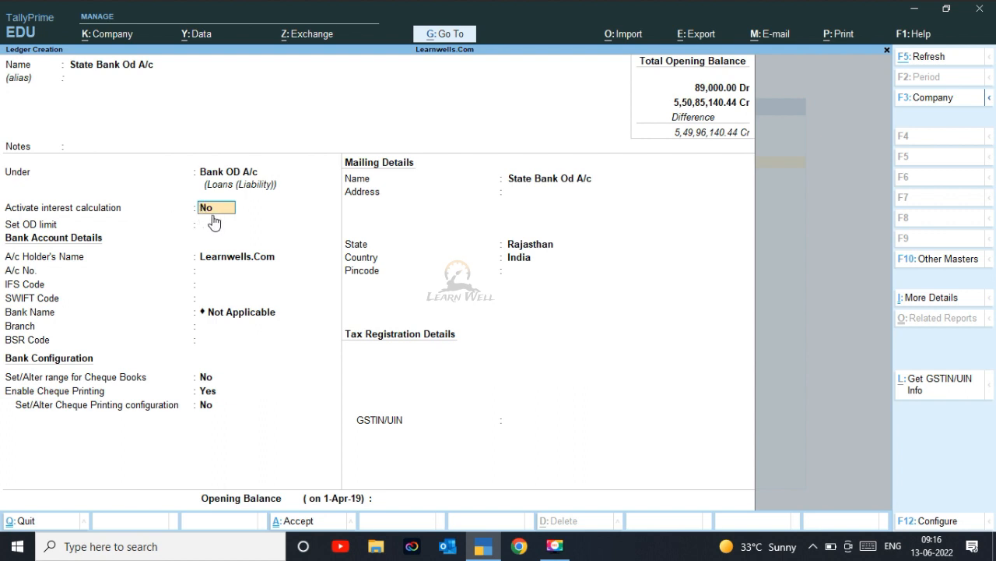
pyautogui.write('y')
pyautogui.press('Return')
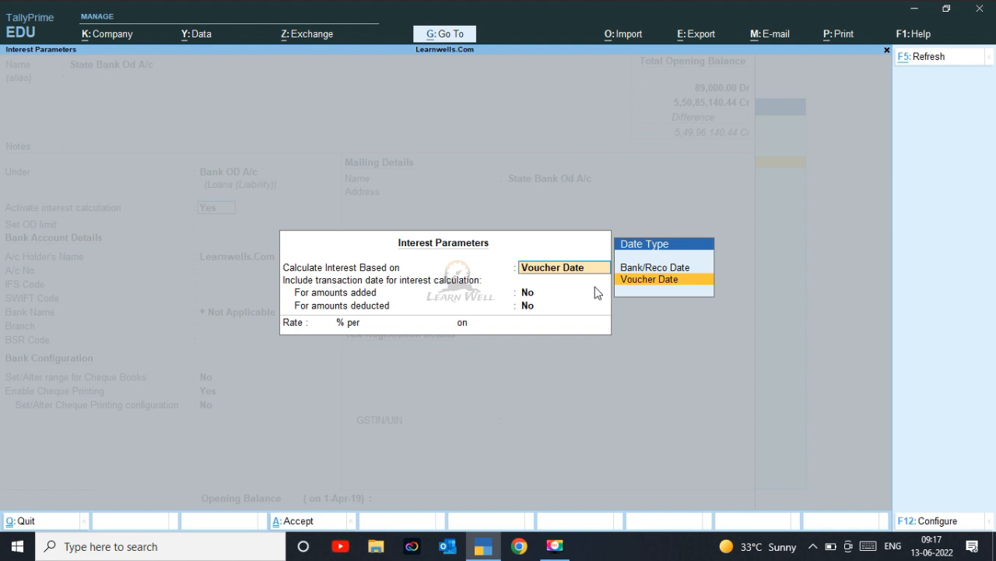
pyautogui.press('Up')
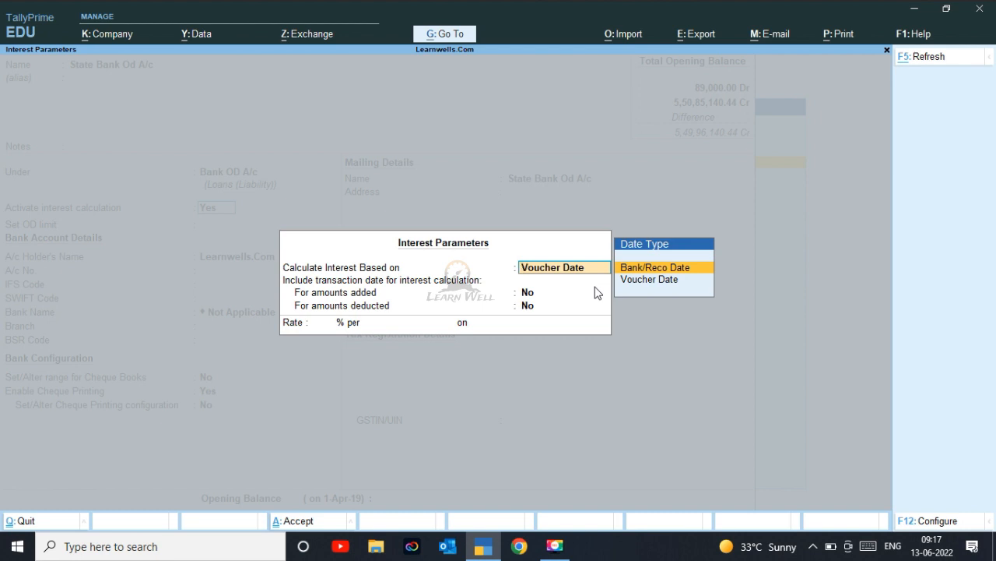
pyautogui.press('Down')
pyautogui.press('Up')
pyautogui.press('Return')
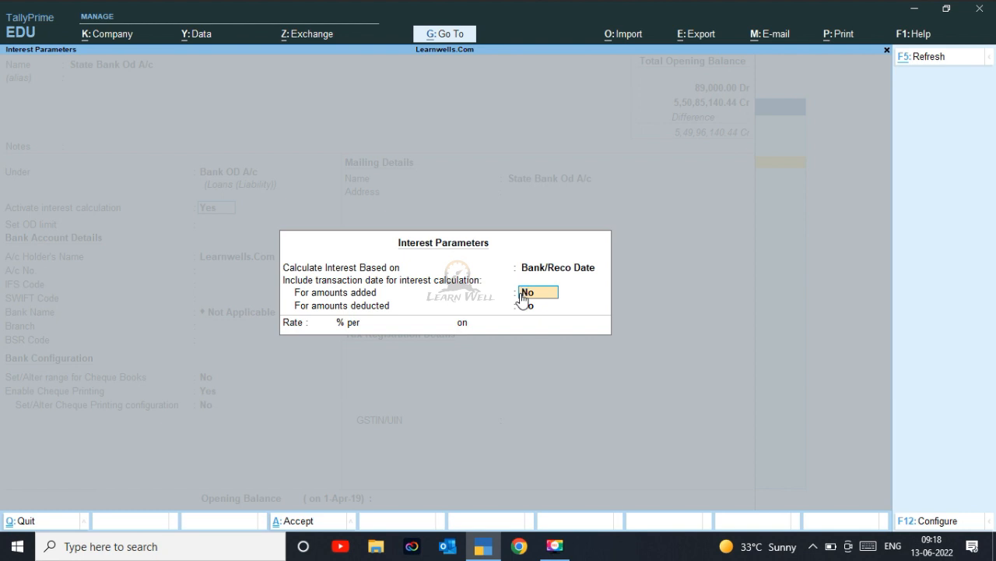
# Include the transaction date for amounts added and deducted, and set the interest rate to 8% per 365-Day Year
pyautogui.press('y')
pyautogui.press('Return')
pyautogui.press('Return')
pyautogui.press('Return')
pyautogui.press('Down')
pyautogui.press('Return')
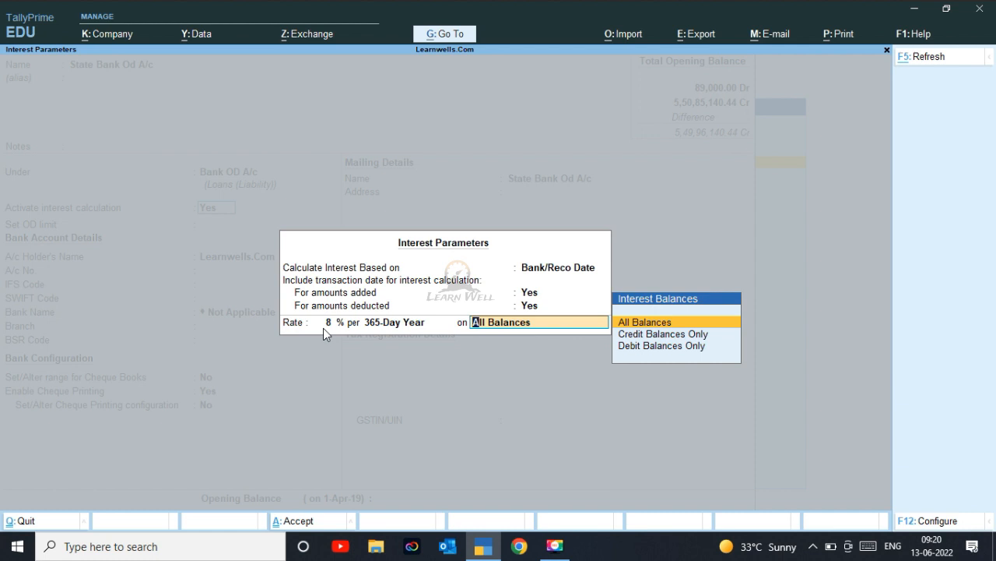
# Apply the interest to All Balances and save the State Bank Od A/c ledger, keeping the remaining details at their defaults
pyautogui.press('Down')
pyautogui.press('Down')
pyautogui.press('Up')
pyautogui.press('Up')
pyautogui.press('Return')
pyautogui.press('Return')
pyautogui.press('Return')
pyautogui.press('Return')
pyautogui.press('Return')
pyautogui.press('Return')
pyautogui.press('Return')
pyautogui.press('Return')
pyautogui.press('Return')
pyautogui.press('Return')
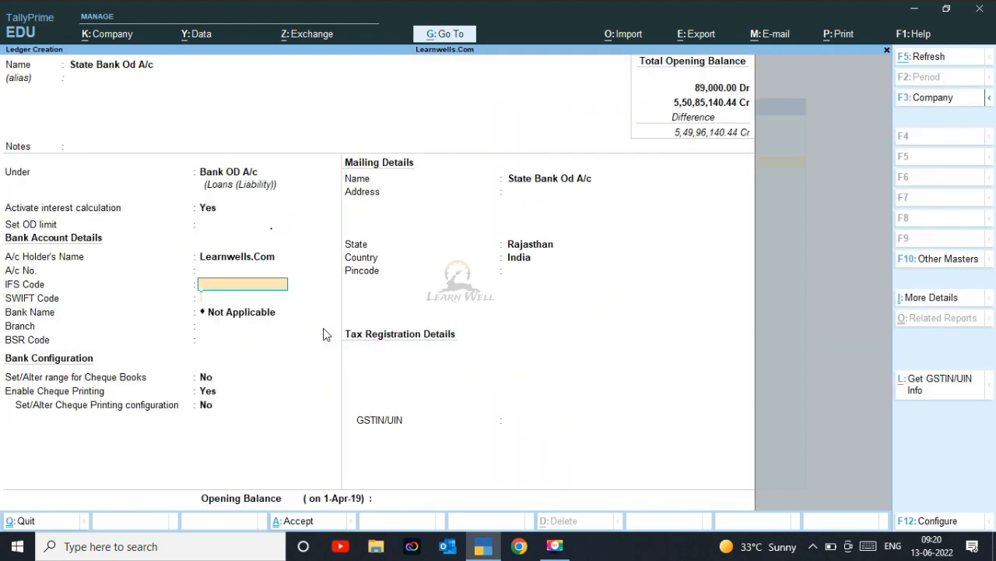
pyautogui.press('Return')
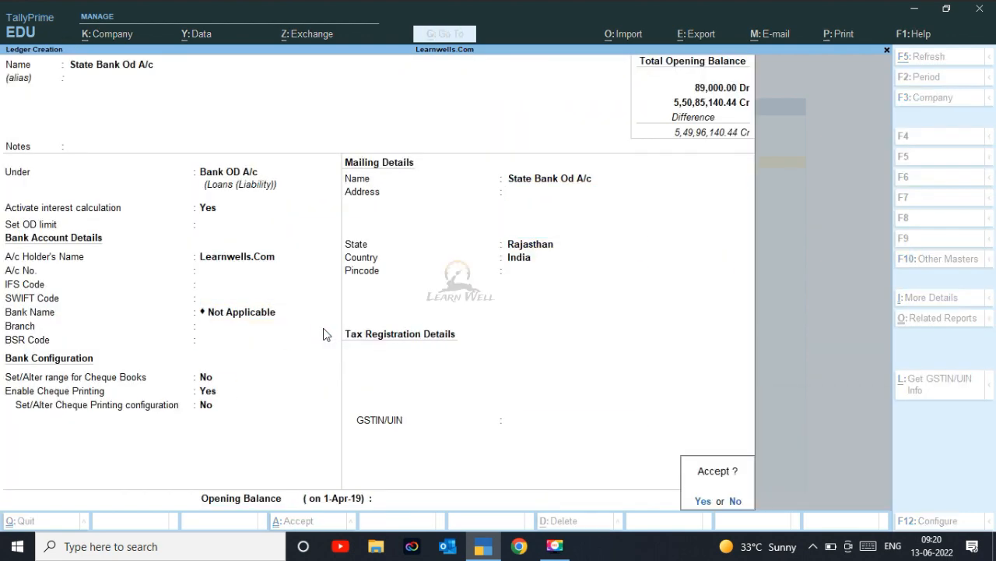
pyautogui.press('Return')
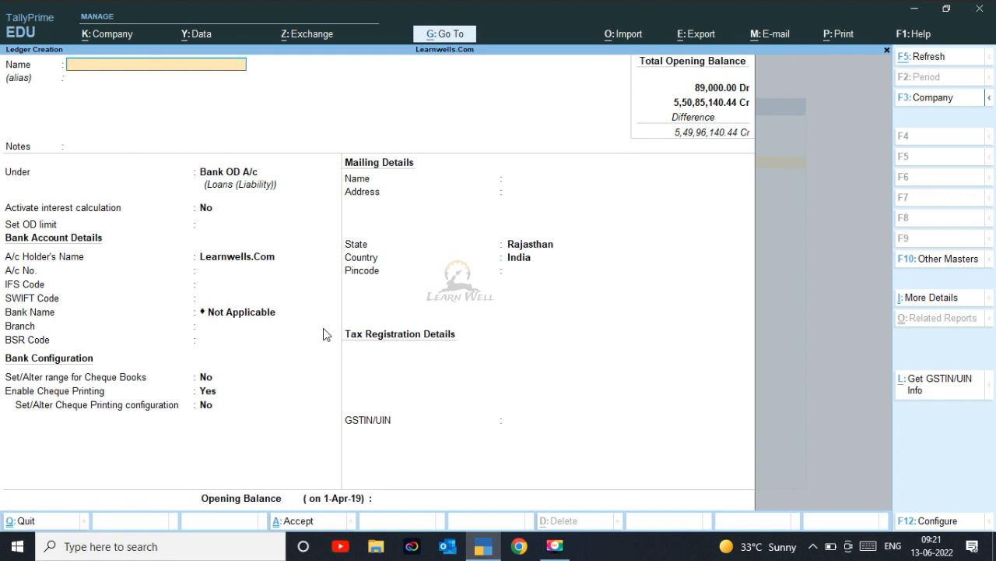
# Leave ledger creation and open the third customer ledger beginning with A for alteration
pyautogui.press('Escape')
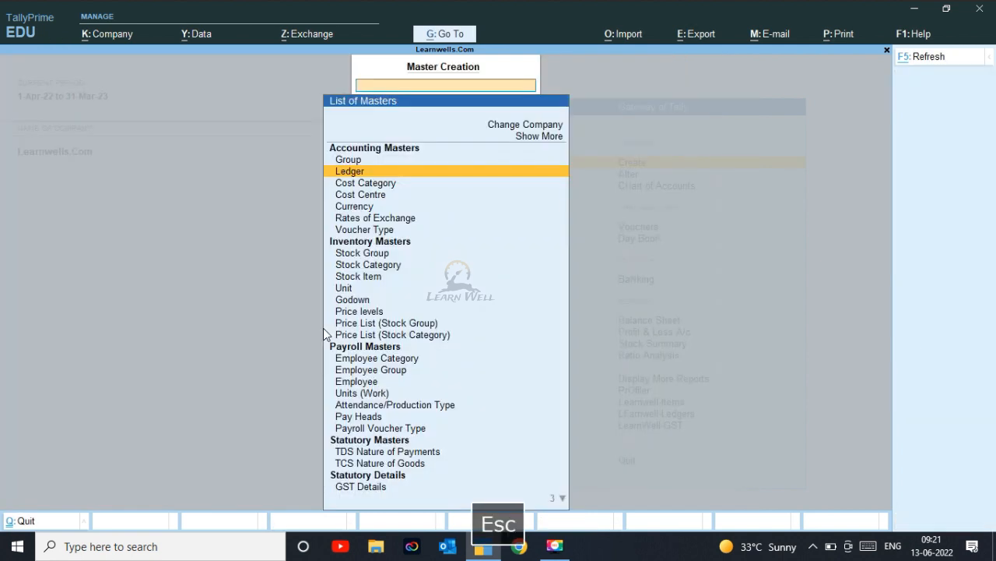
pyautogui.press('Escape')
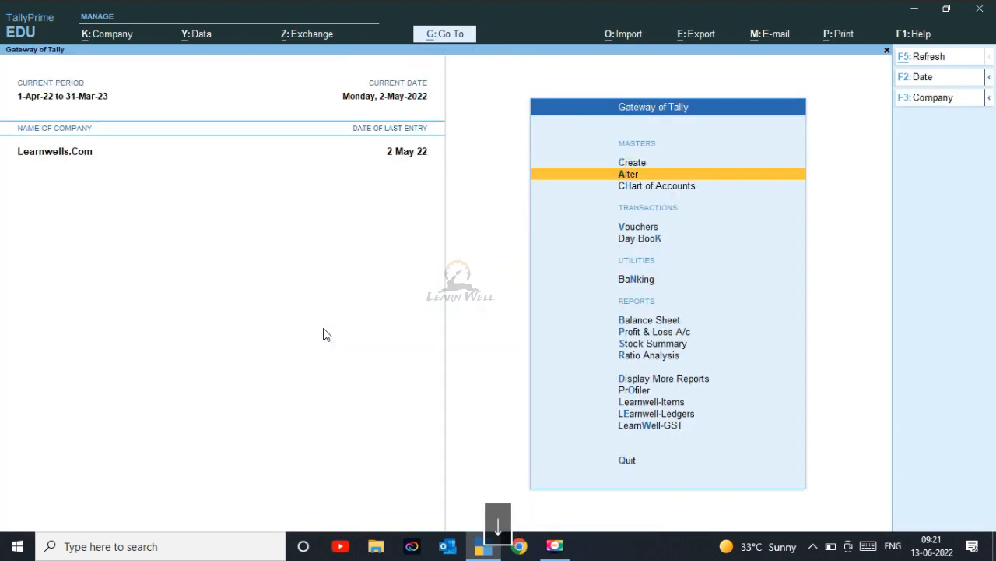
pyautogui.press('Return')
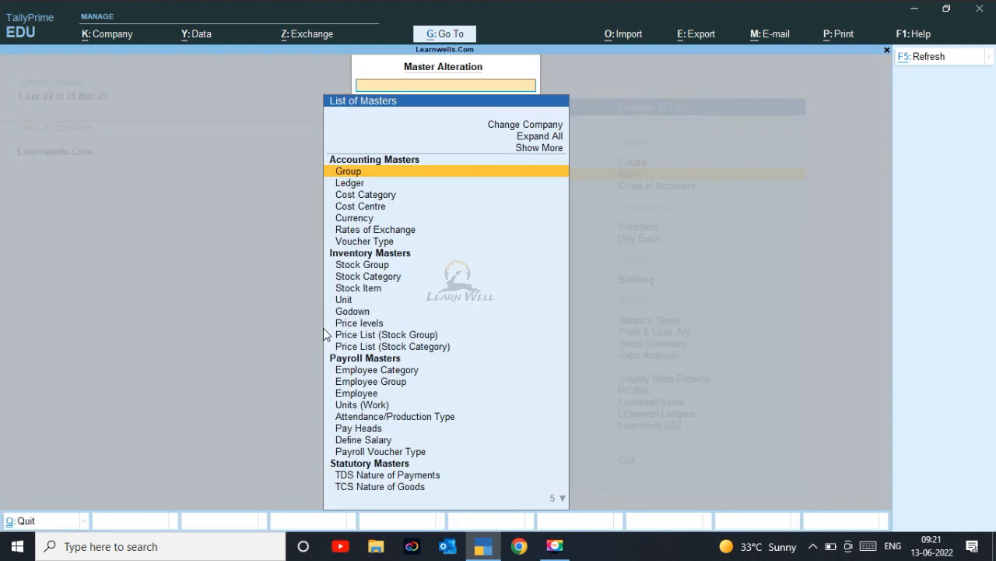
pyautogui.press('Down')
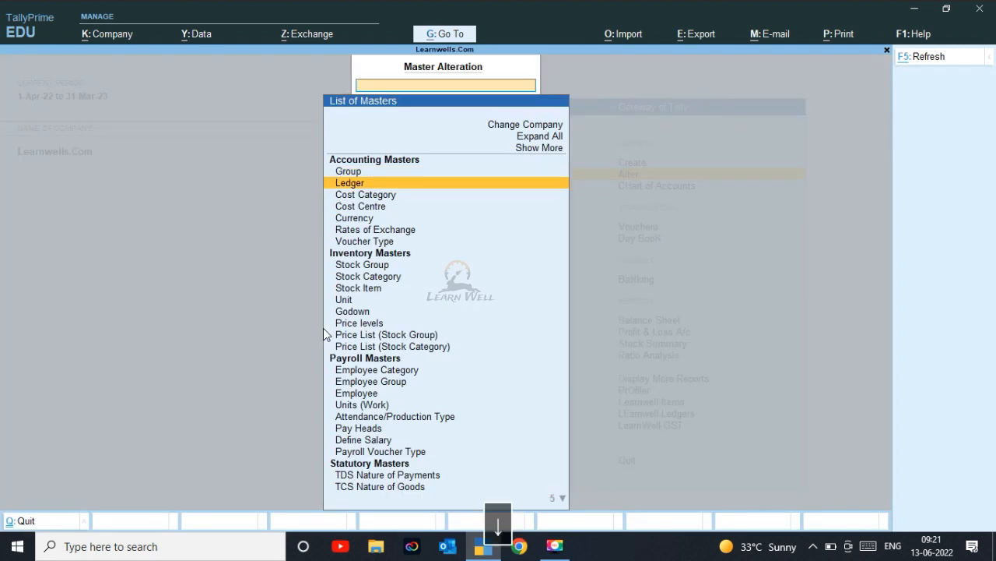
pyautogui.press('Return')
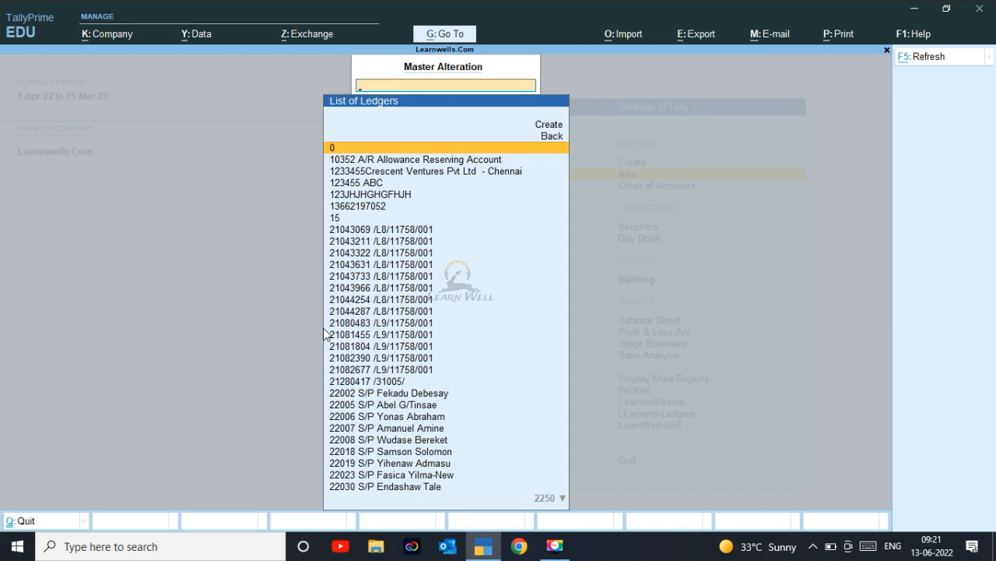
pyautogui.write('A')
pyautogui.press('Down')
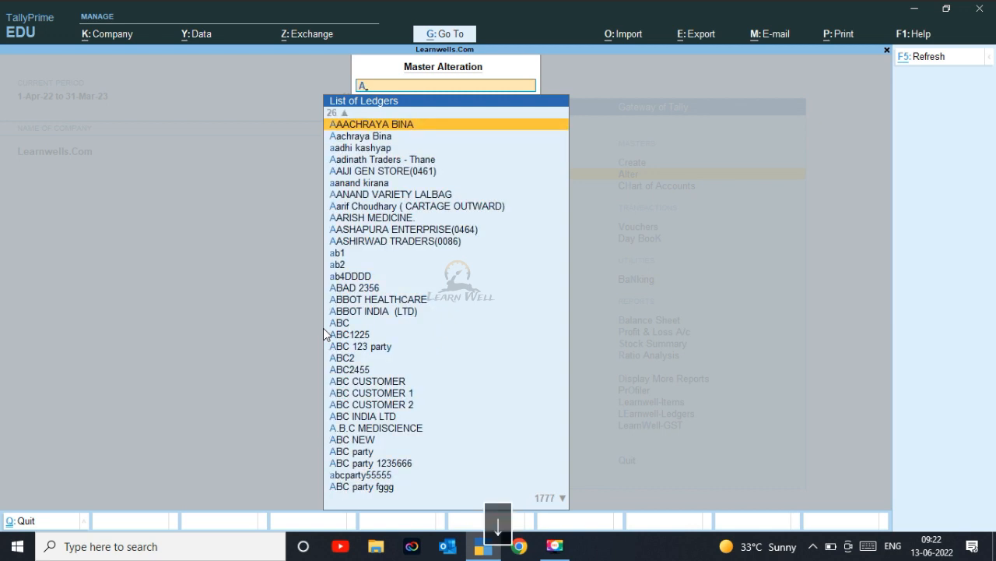
pyautogui.press('Down')
pyautogui.press('Down')
pyautogui.press('Return')
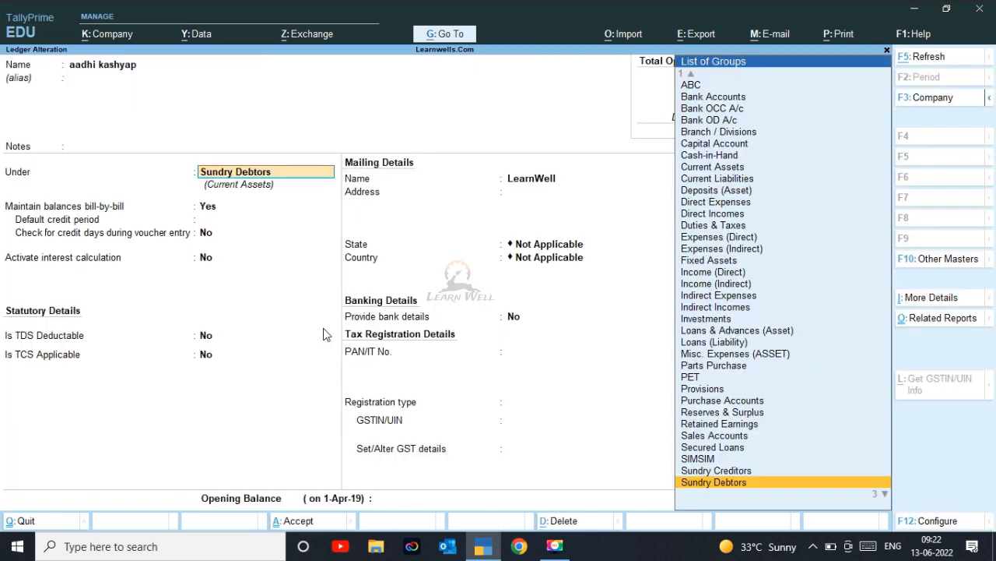
# Activate interest calculation for the customer's ledger, keeping it under Sundry Debtors with bill-by-bill balances
pyautogui.press('Return')
pyautogui.press('Return')
pyautogui.press('Return')
pyautogui.press('Return')
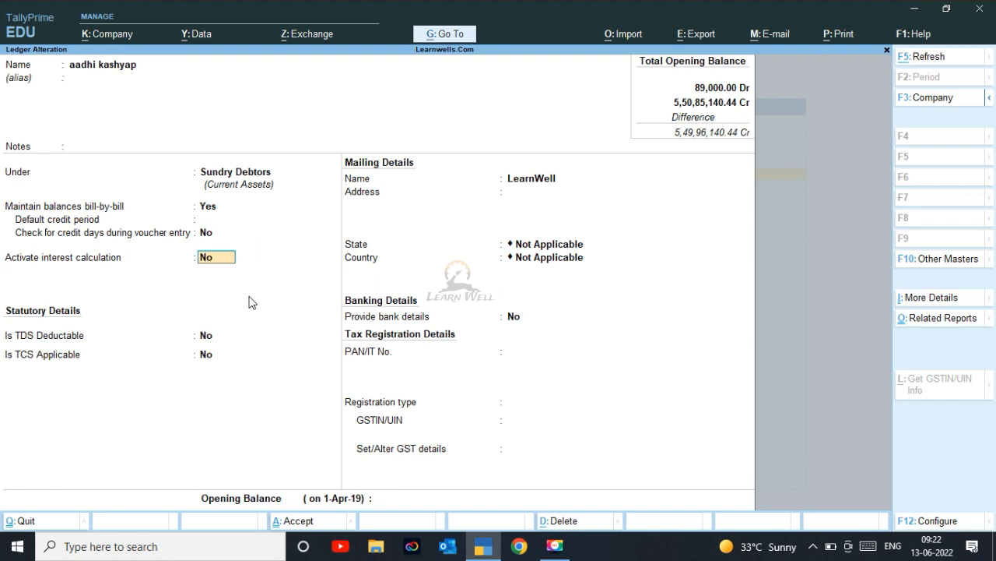
pyautogui.write('y')
pyautogui.press('Return')
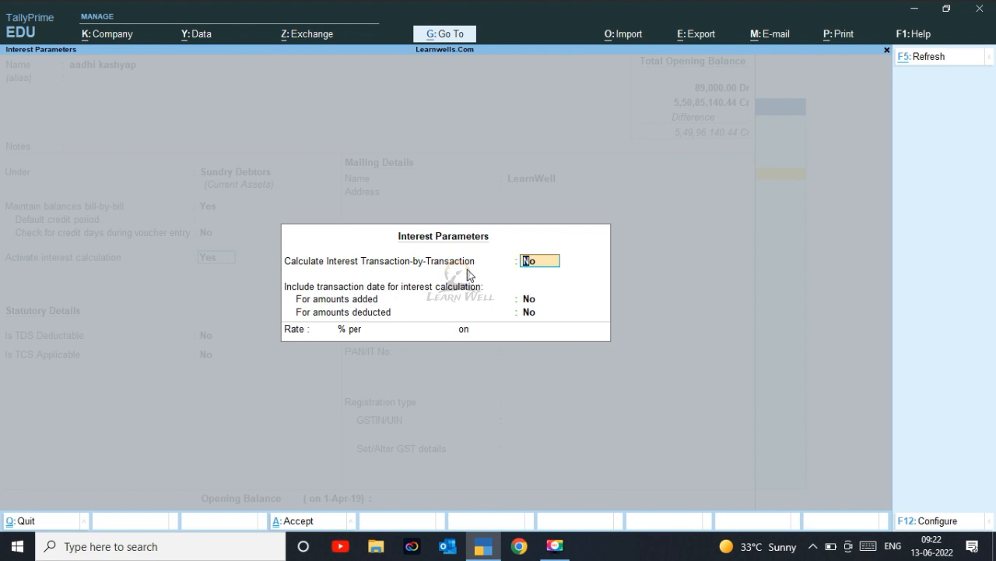
# Calculate interest transaction-by-transaction with parameters overridden for each transaction, and include the transaction date for amounts added and deducted
pyautogui.write('y')
pyautogui.press('Return')
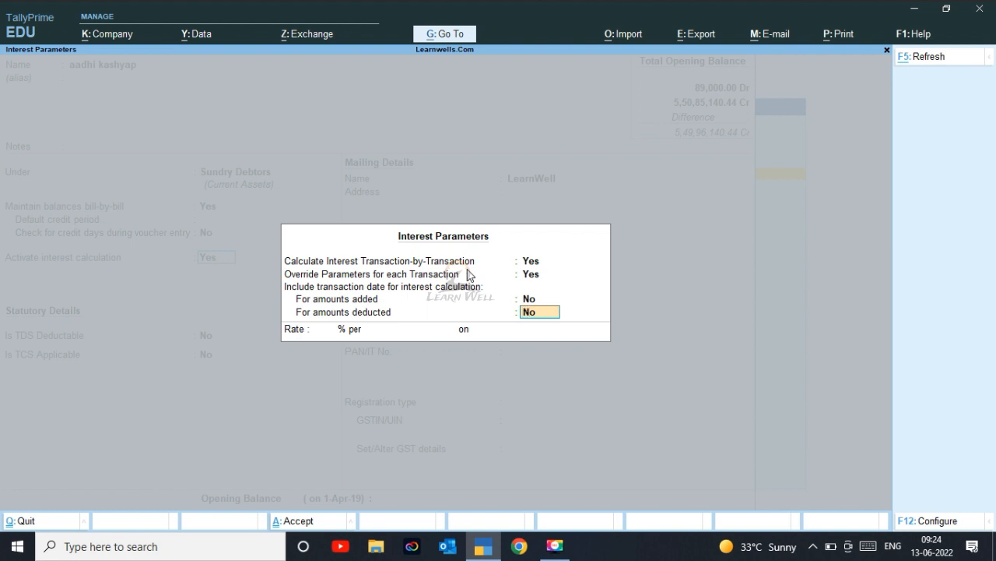
pyautogui.press('y')
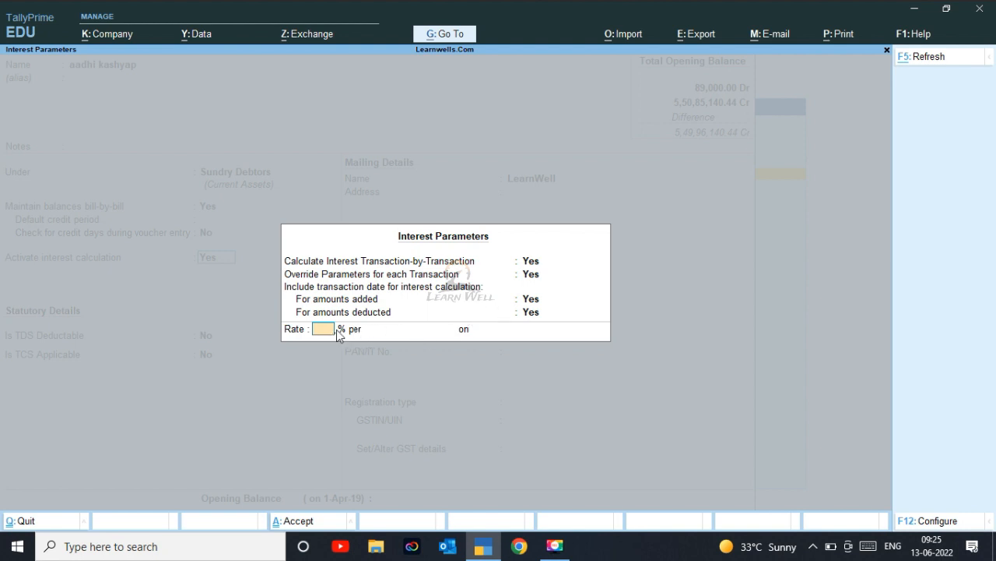
# Set the customer ledger's interest rate to 10% per 30-Day Month
pyautogui.write('10')
pyautogui.press('Return')
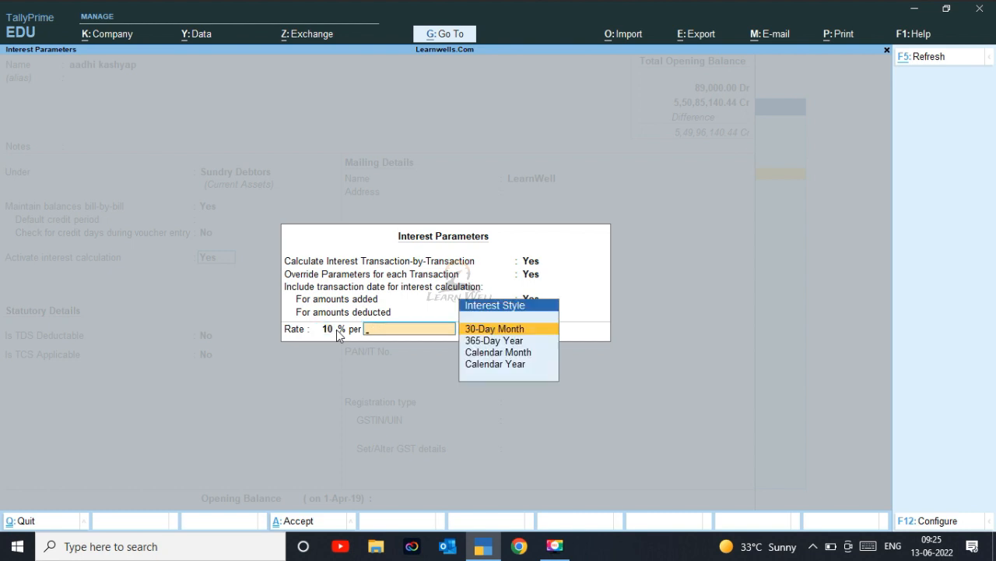
pyautogui.press('Down')
pyautogui.press('Down')
pyautogui.press('Down')
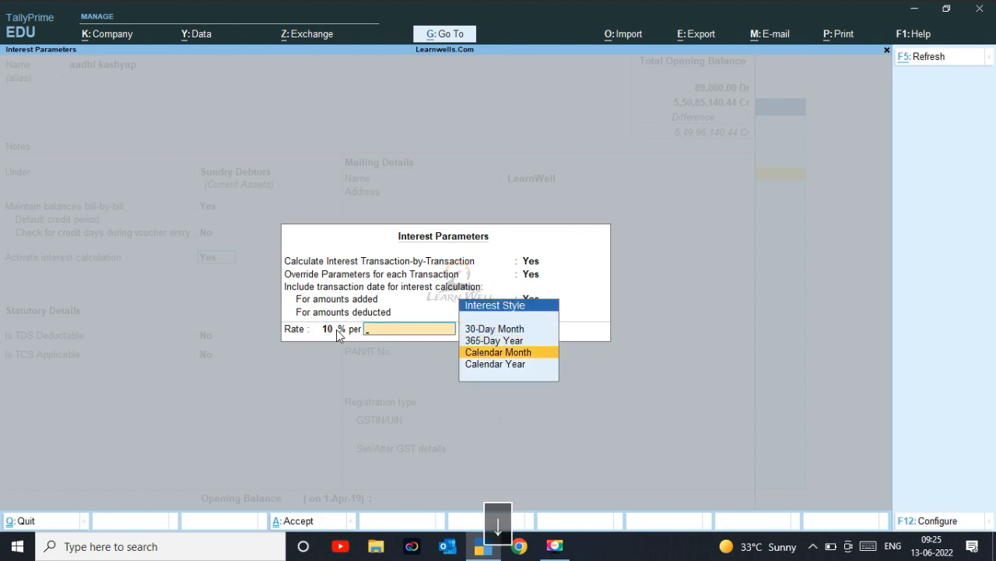
pyautogui.press('Up')
pyautogui.press('Up')
pyautogui.press('Up')
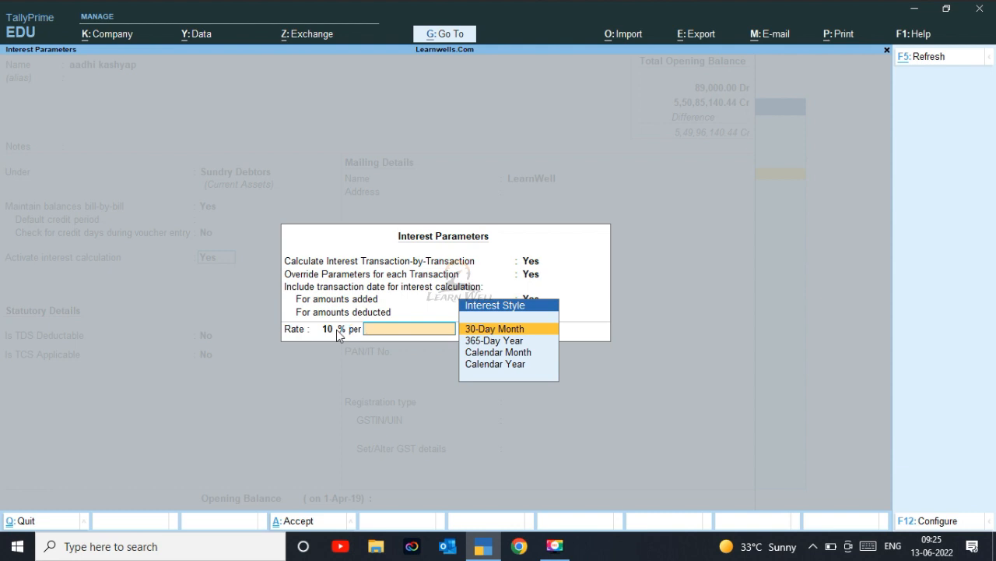
pyautogui.press('Return')
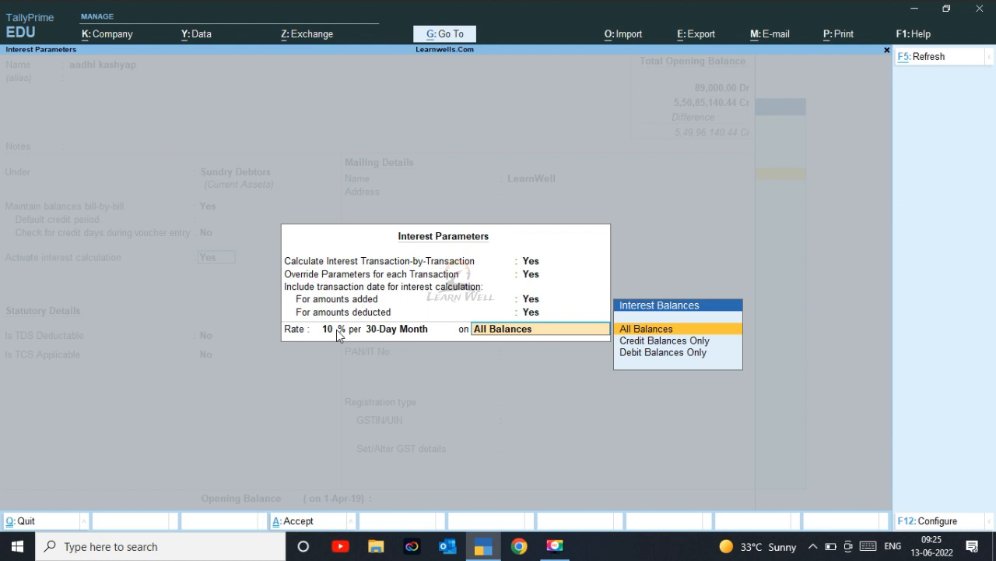
# Apply the customer ledger's interest rate to All Balances and save the ledger
pyautogui.press('Return')
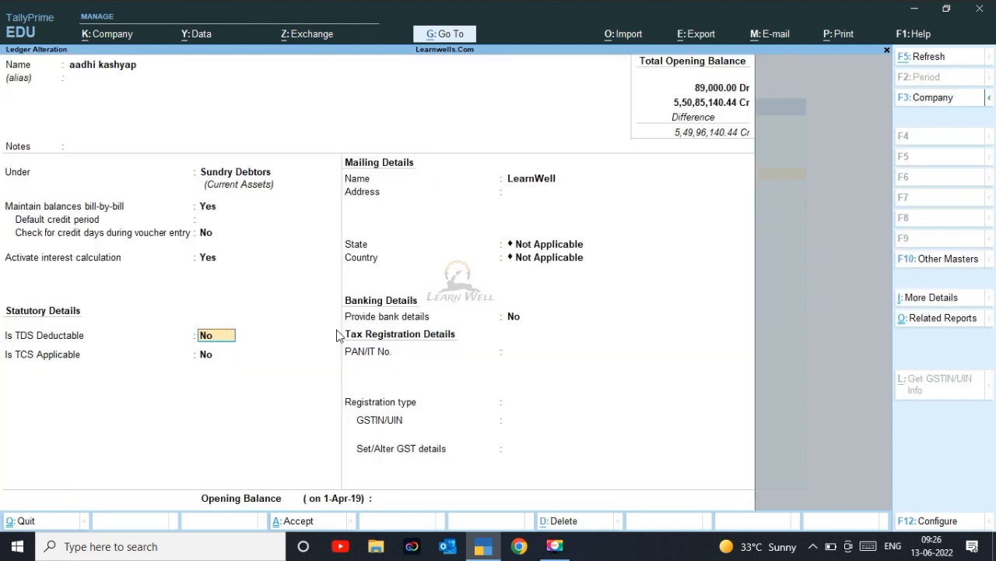
pyautogui.hotkey('ctrl', 'a')
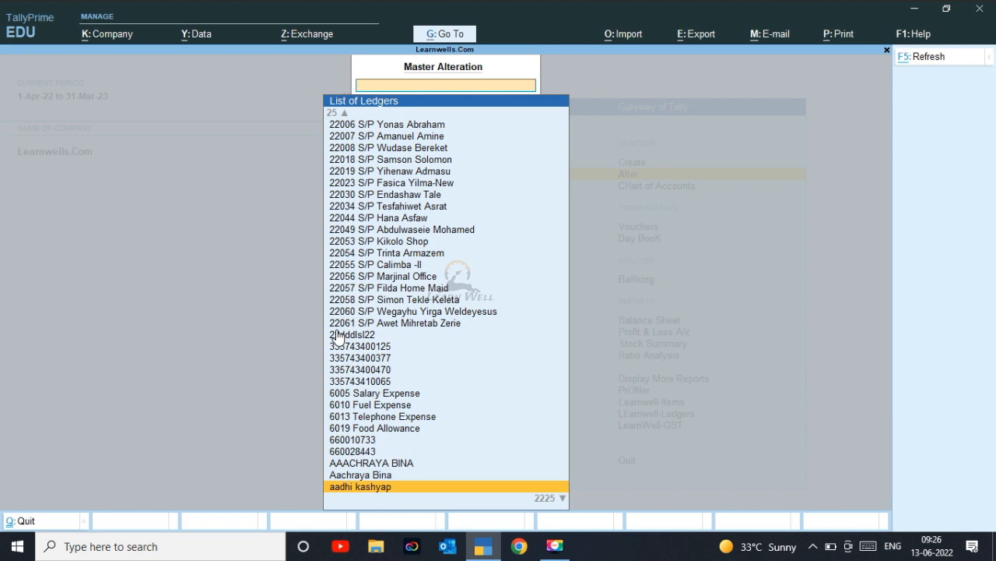
# Open the State Bank Od A/c ledger for alteration and proceed to its interest parameters, keeping interest calculation active
pyautogui.write('state')
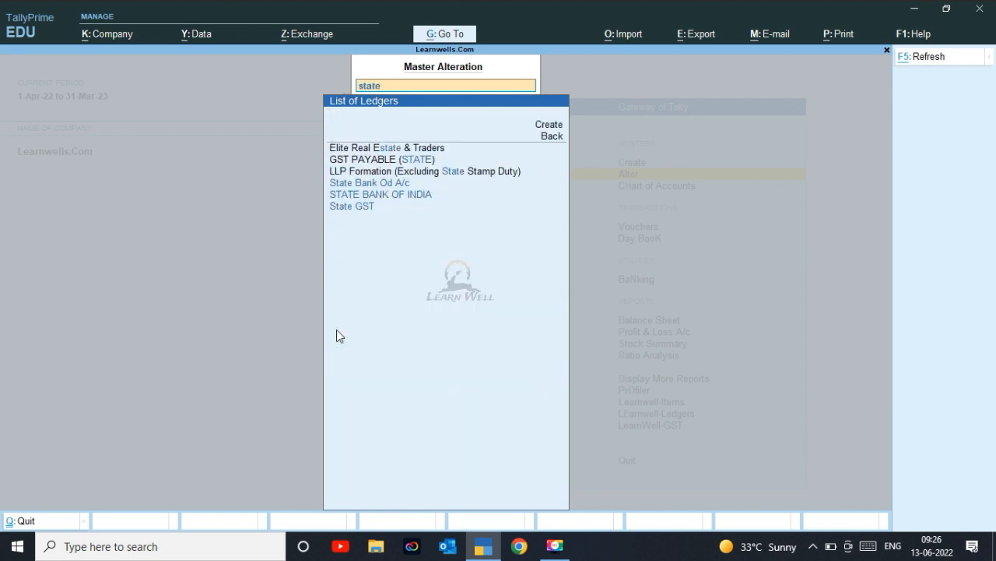
pyautogui.press('Down')
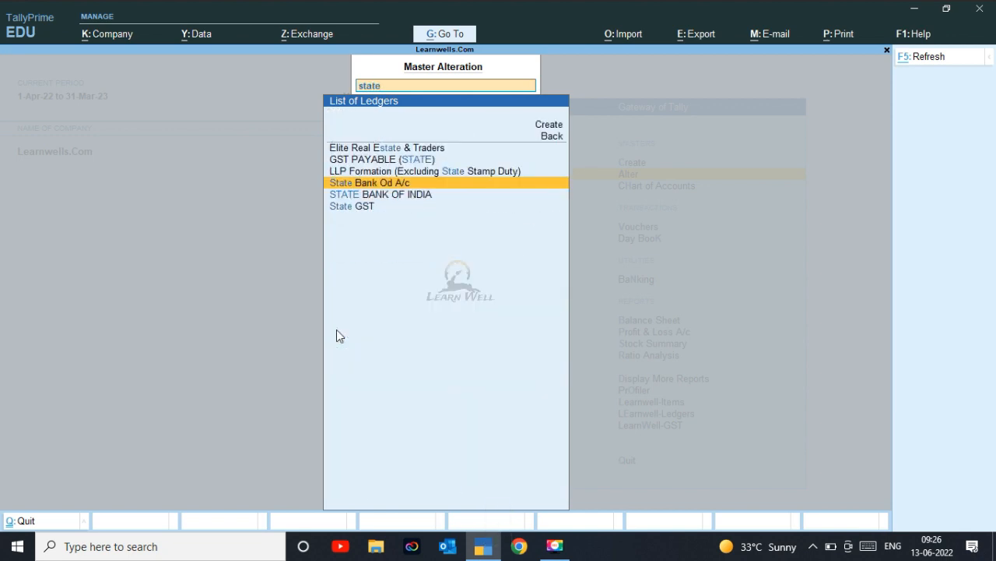
pyautogui.press('Return')
pyautogui.press('Return')
pyautogui.press('Return')
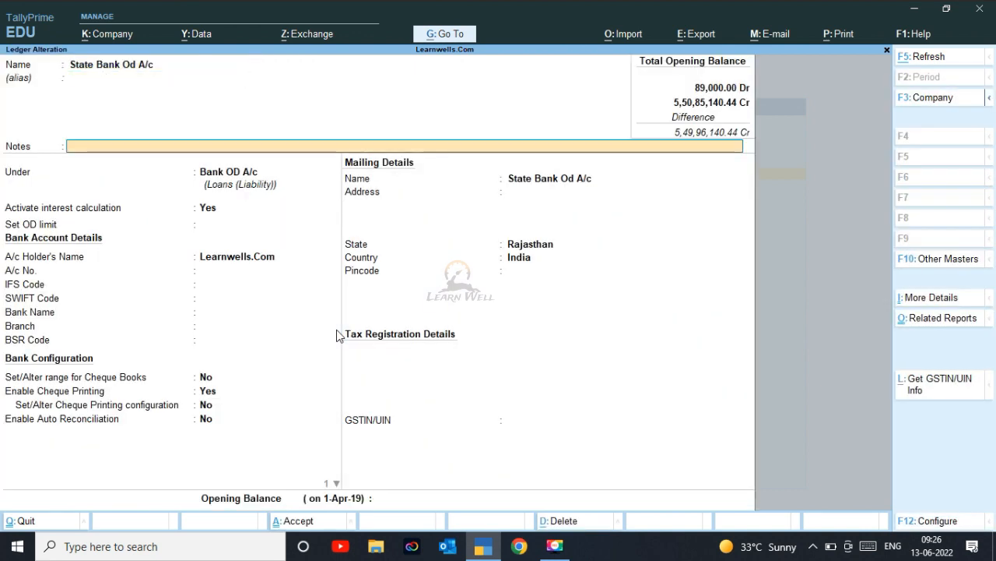
pyautogui.press('Return')
pyautogui.press('Return')
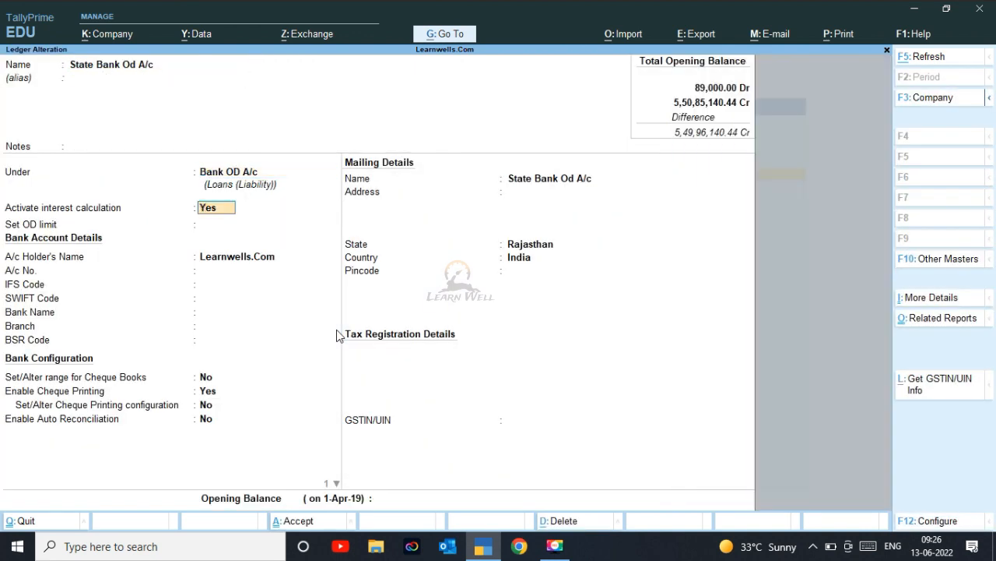
pyautogui.press('Return')
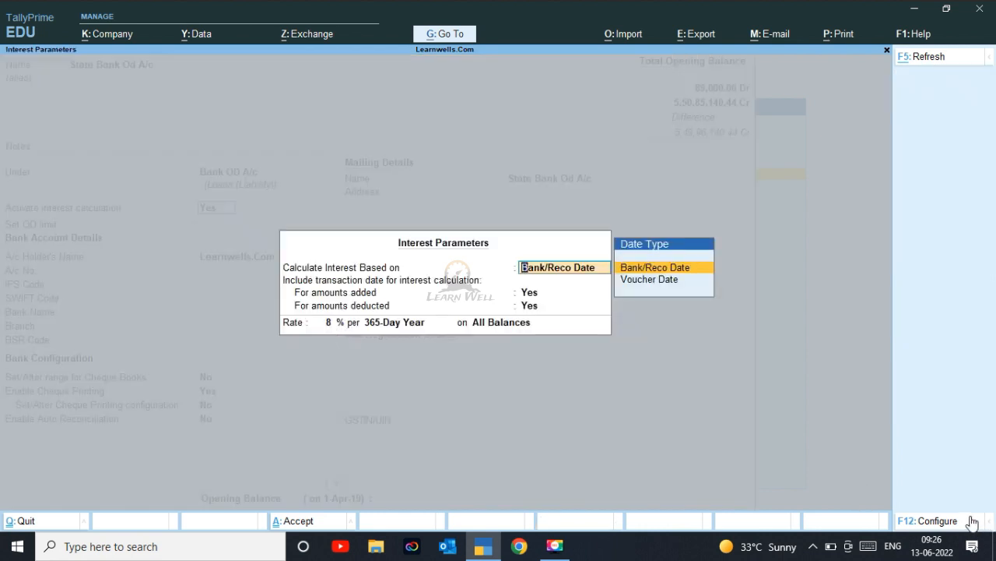
# Enable the use of advance interest parameters in the interest configuration
pyautogui.click(932, 522)
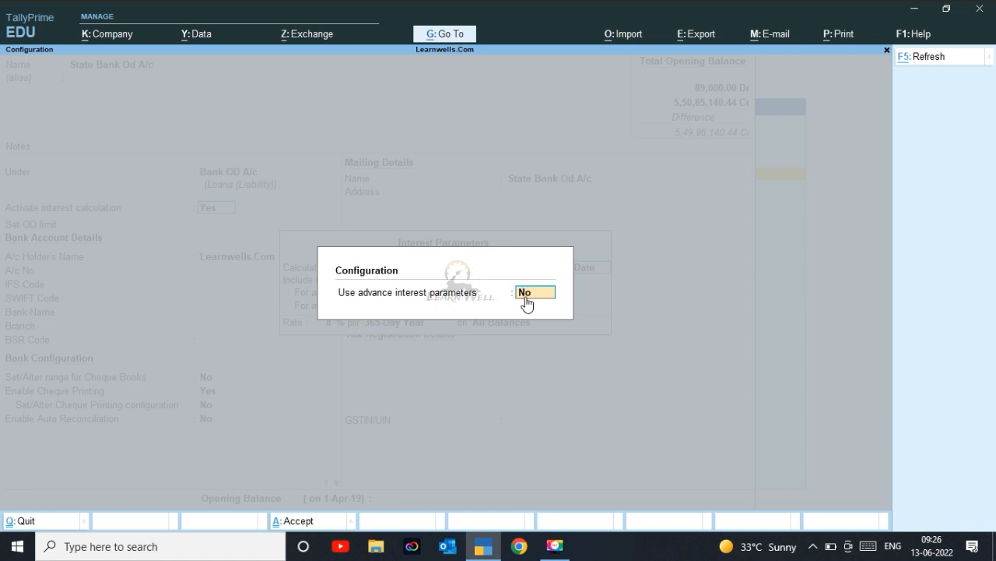
pyautogui.write('y')
pyautogui.press('Return')
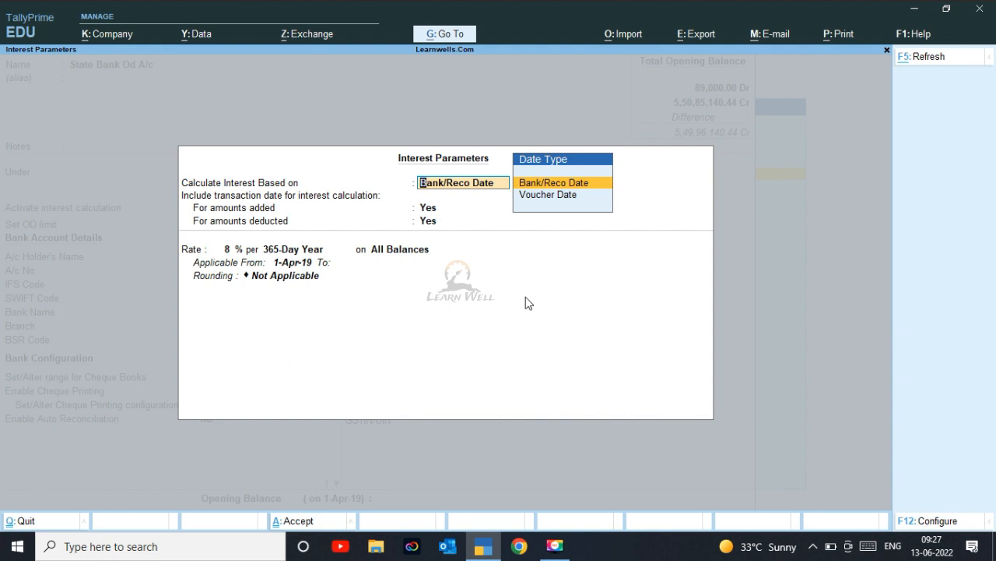
# Base interest on the Bank/Reco Date and exclude the transaction date for both amounts added and amounts deducted
pyautogui.press('Return')
pyautogui.press('BackSpace')
pyautogui.press('Return')
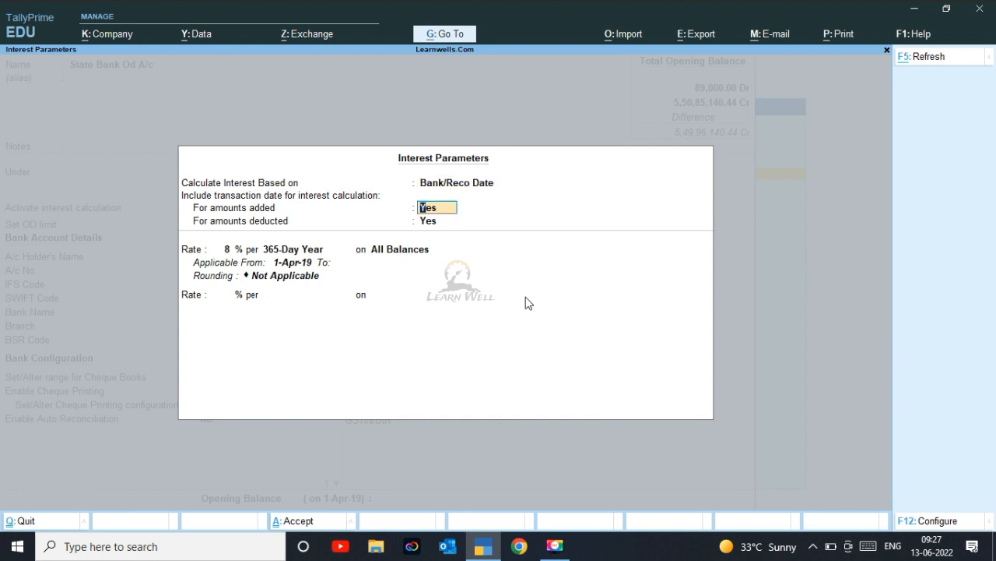
pyautogui.press('n')
pyautogui.press('n')
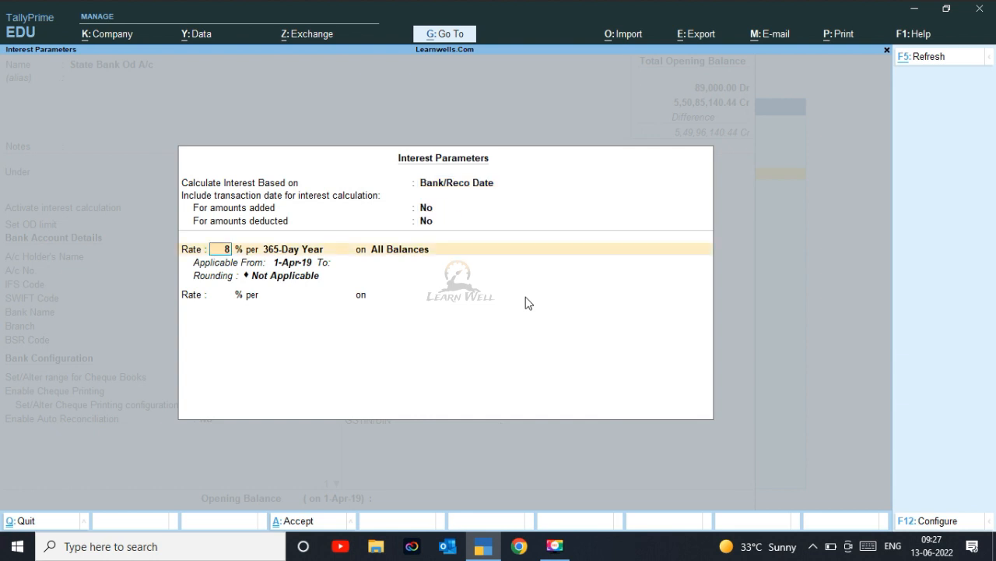
# Keep the first rate at 8% per 365-Day Year on All Balances and make it applicable from 1-Apr-20 to 1-Apr-22
pyautogui.press('Return')
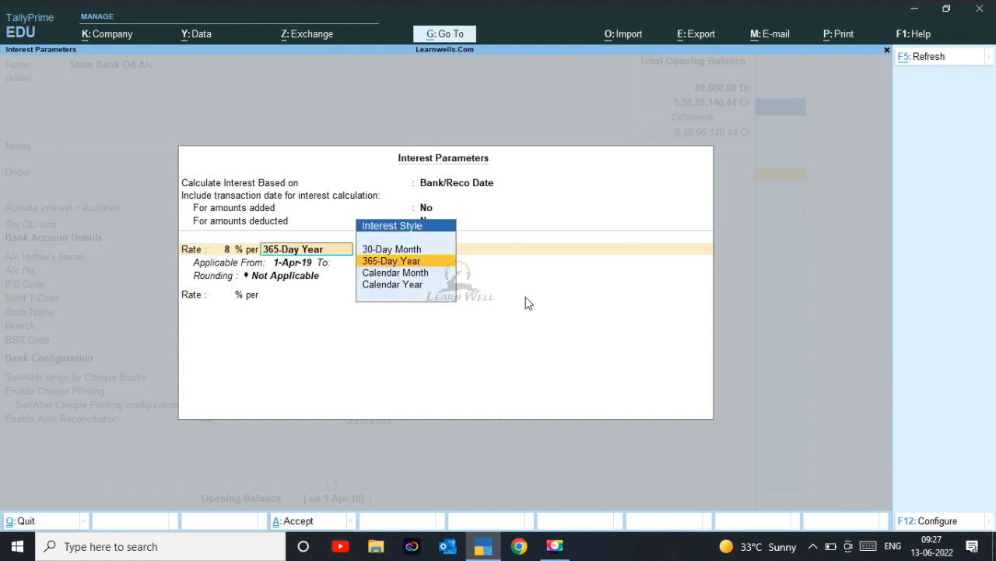
pyautogui.press('Return')
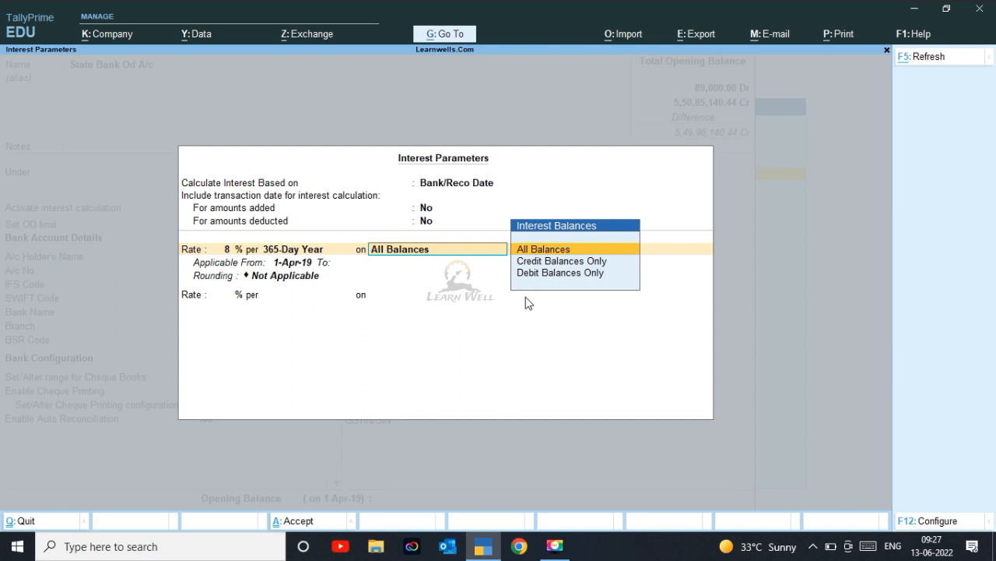
pyautogui.press('Return')
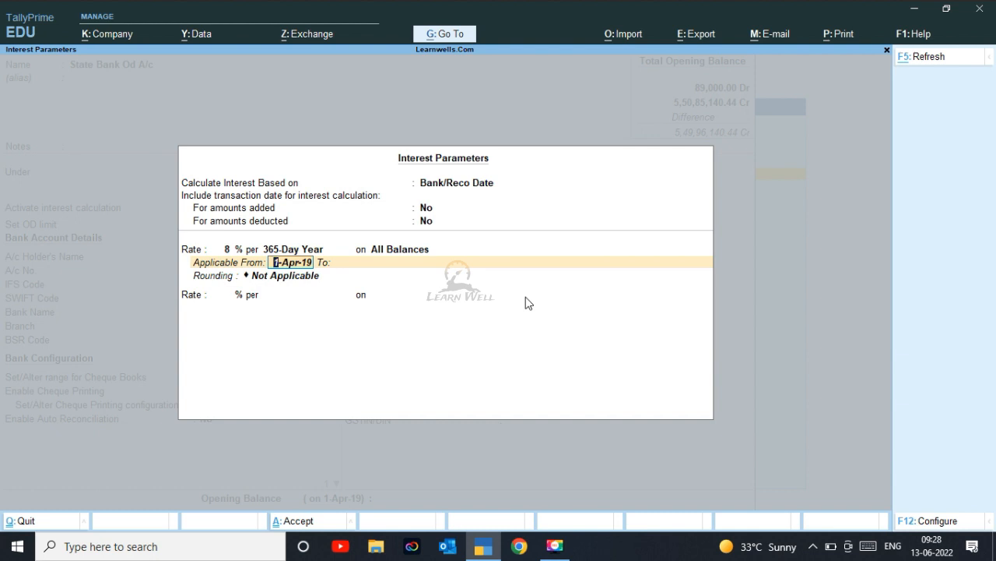
pyautogui.write('1.4.20')
pyautogui.press('Return')
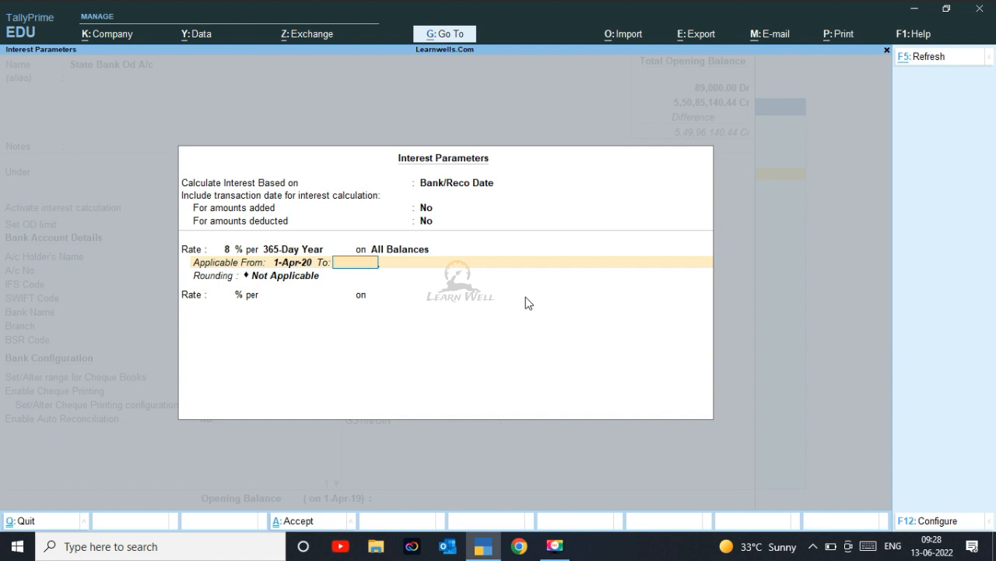
pyautogui.write('1.4.22')
pyautogui.press('Return')
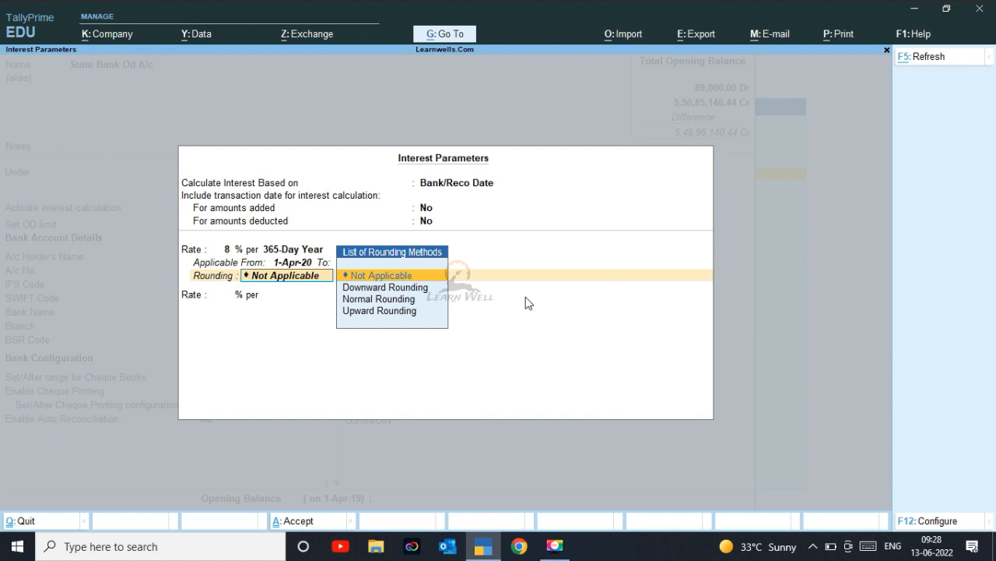
# Review the downward, normal and upward rounding methods and keep the first rate's rounding as Not Applicable
pyautogui.press('Down')
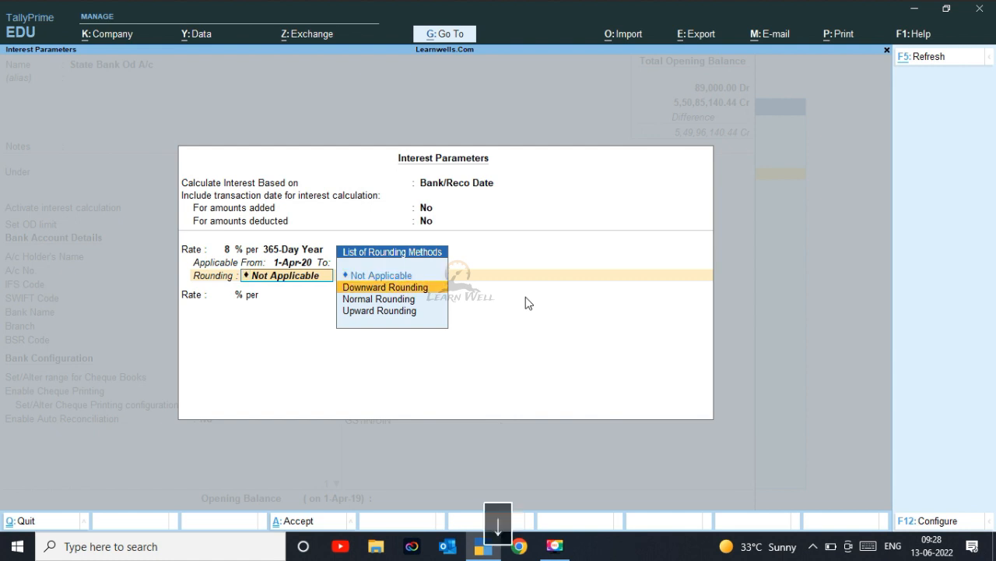
pyautogui.press('Down')
pyautogui.press('Down')
pyautogui.press('Up')
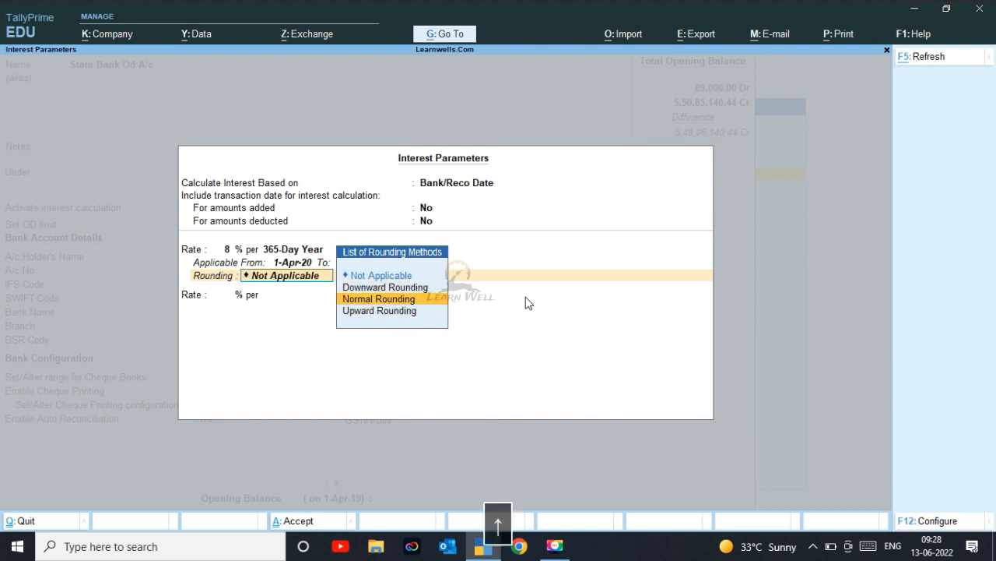
pyautogui.press('Up')
pyautogui.press('Up')
pyautogui.press('Down')
pyautogui.press('Down')
pyautogui.press('Up')
pyautogui.press('Up')
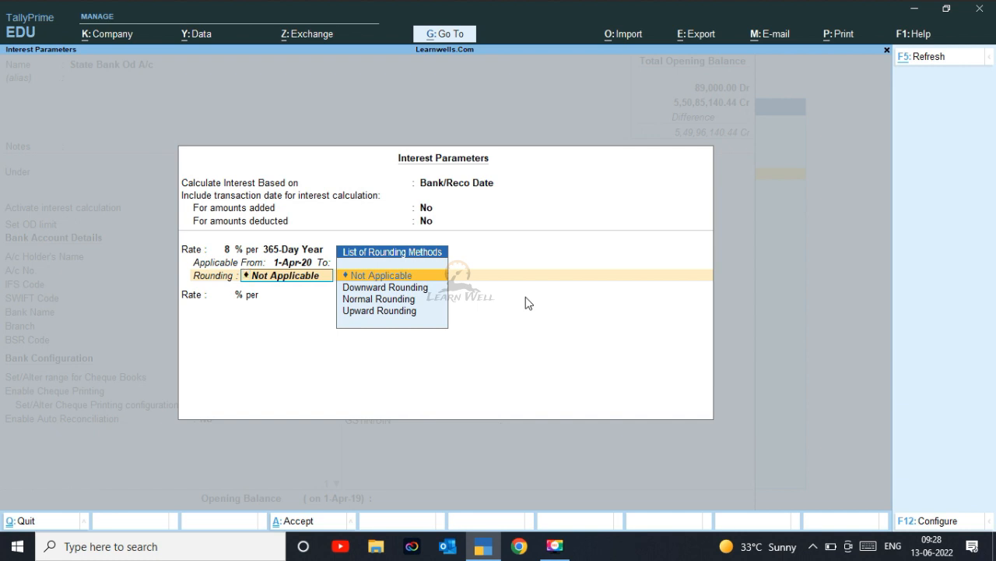
pyautogui.press('Return')
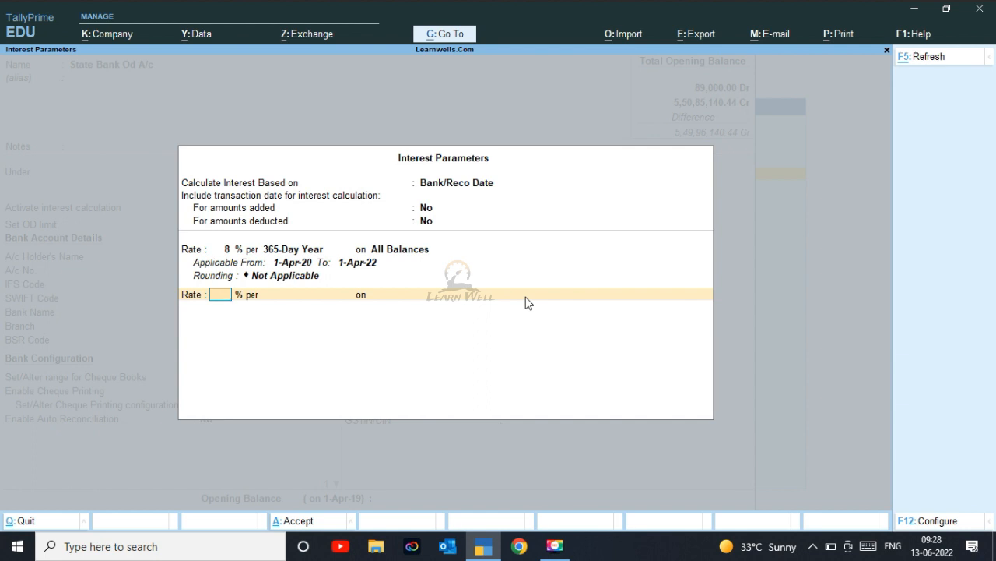
# Add a second rate of 10% per 365-Day Year on All Balances from 2-Apr-22, with no end date or rounding
pyautogui.write('10')
pyautogui.press('Return')
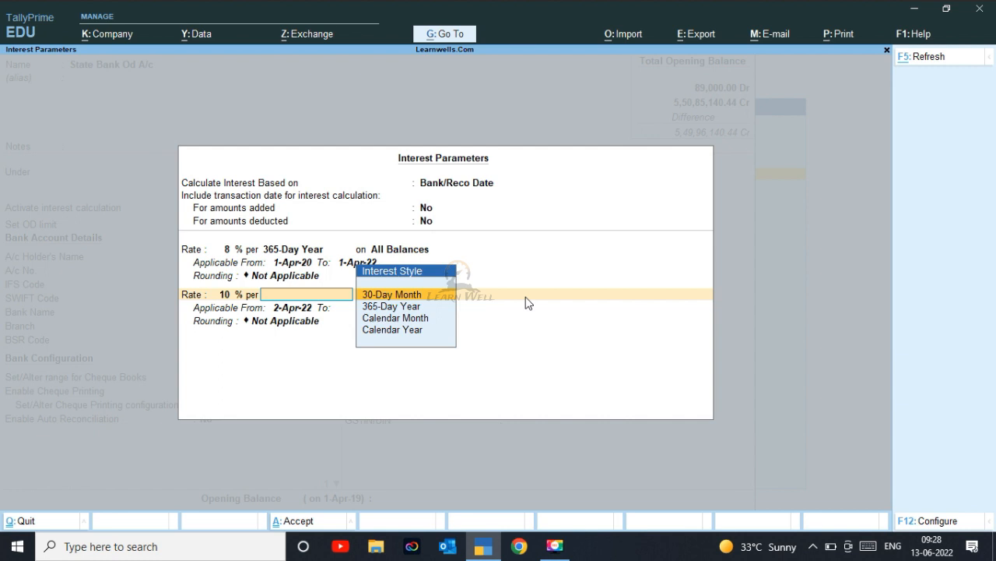
pyautogui.press('Down')
pyautogui.press('Return')
pyautogui.click(526, 298)
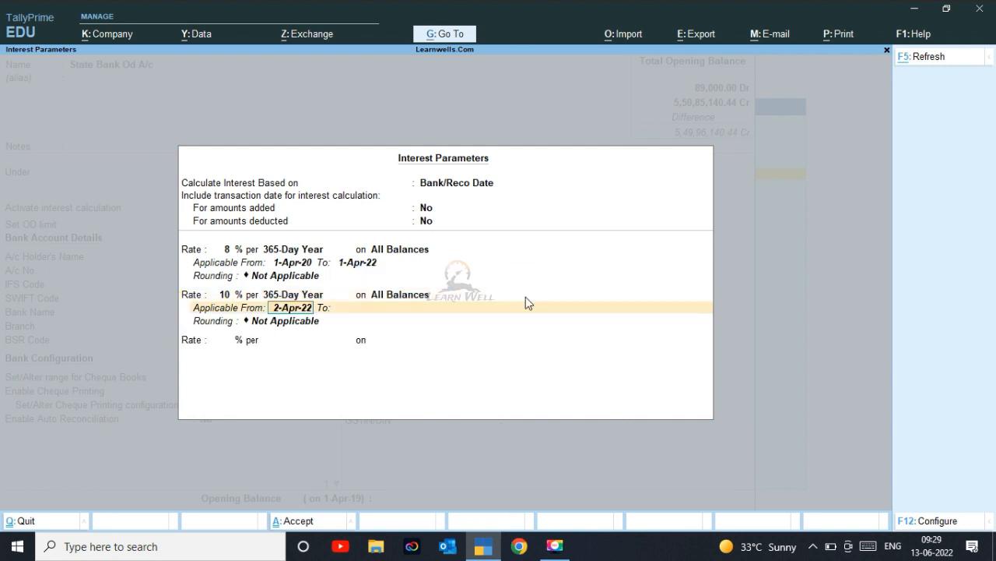
pyautogui.press('Return')
pyautogui.press('Return')
pyautogui.press('Return')
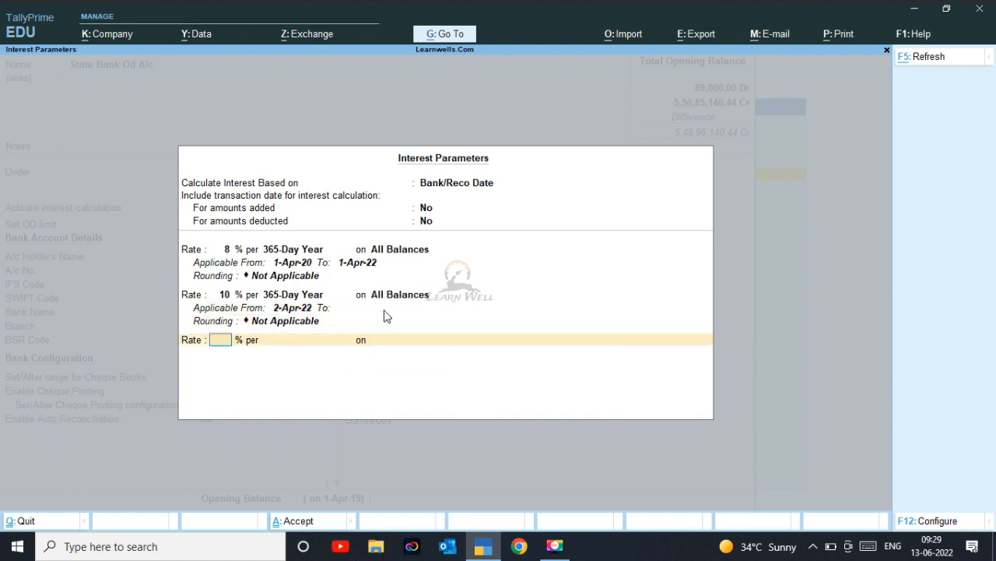
# Finish the interest parameters and leave the State Bank Od A/c ledger for the list of ledgers
pyautogui.press('Return')
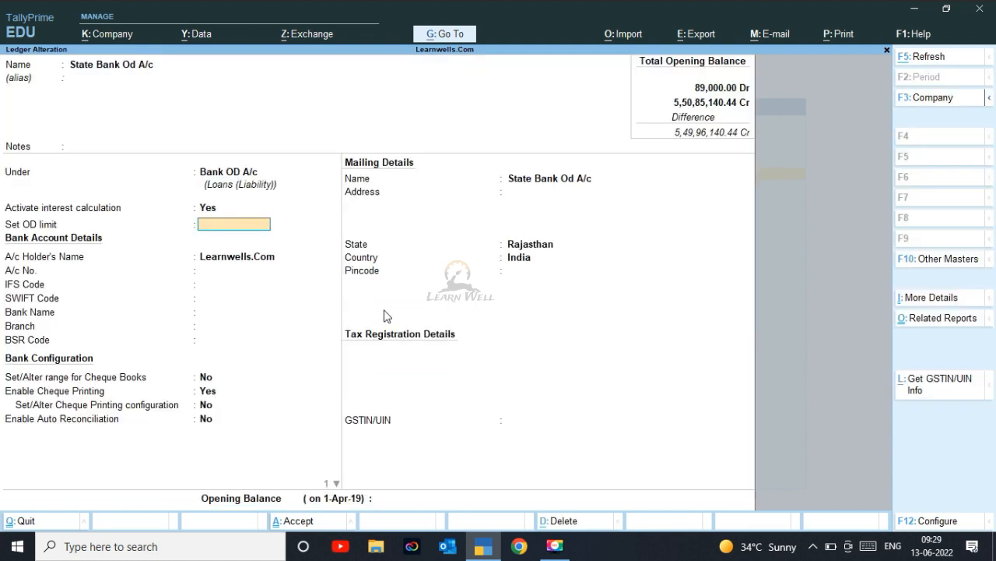
pyautogui.hotkey('ctrl', 'a')
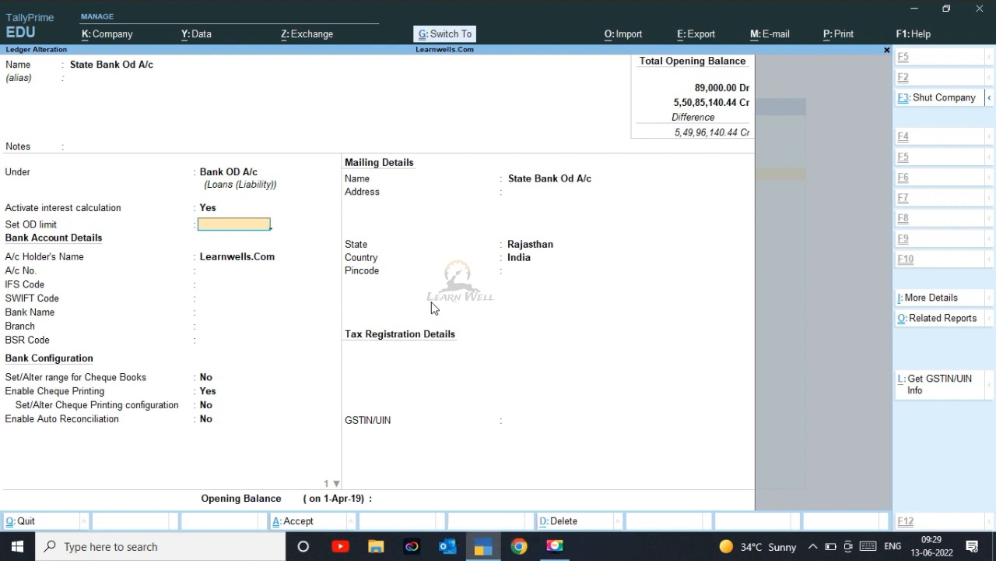
pyautogui.press('Escape')
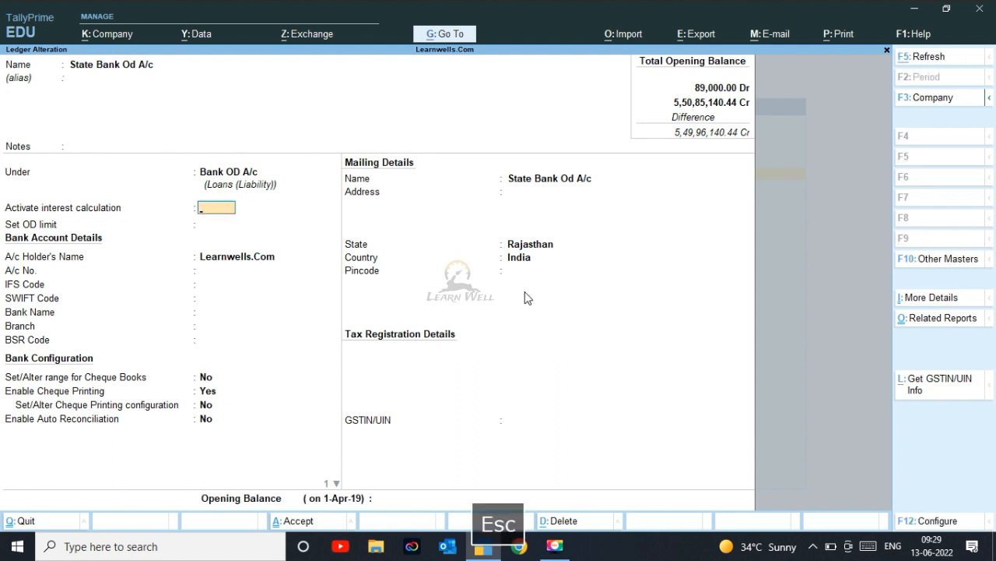
pyautogui.press('Escape')
pyautogui.press('Escape')
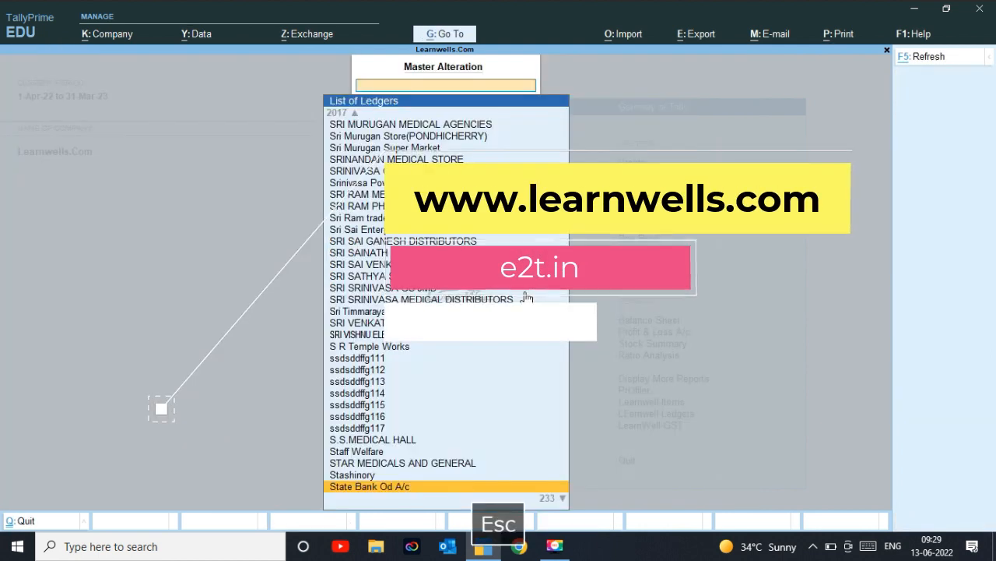
# Find the third customer ledger beginning with A and open it for alteration
pyautogui.press('space')
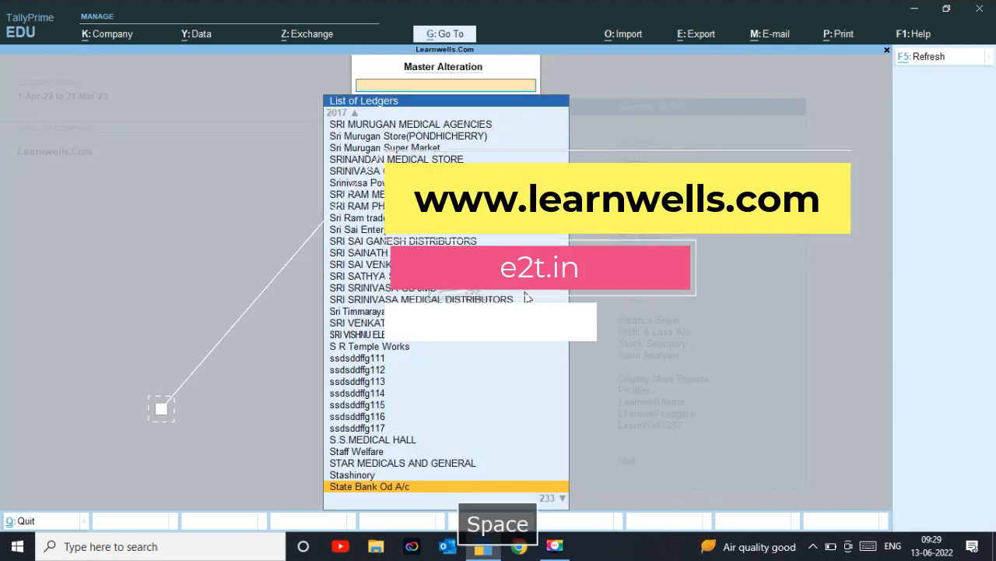
pyautogui.press('Escape')
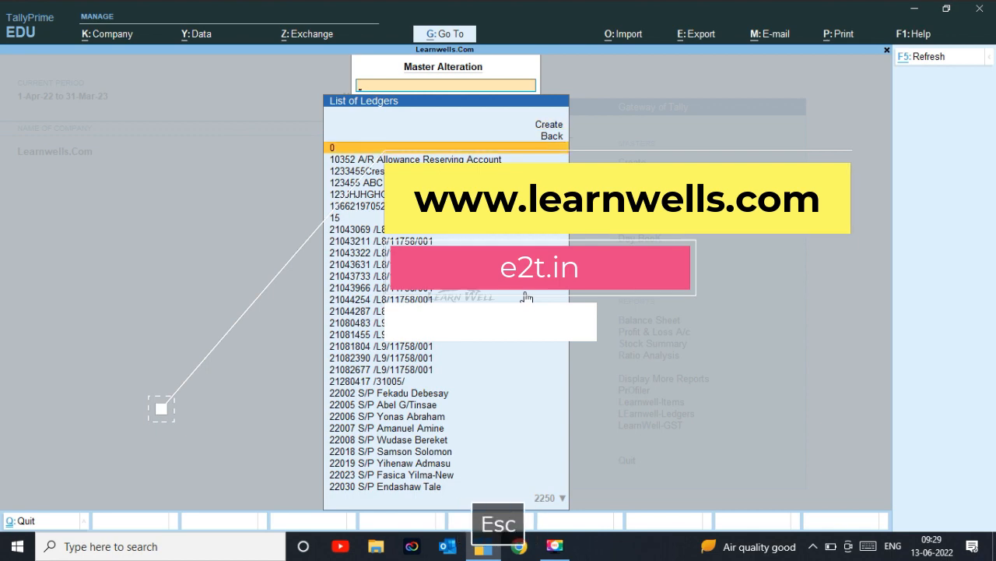
pyautogui.write('a')
pyautogui.press('Down')
pyautogui.press('Down')
pyautogui.press('Down')
pyautogui.press('Down')
pyautogui.press('Up')
pyautogui.press('Up')
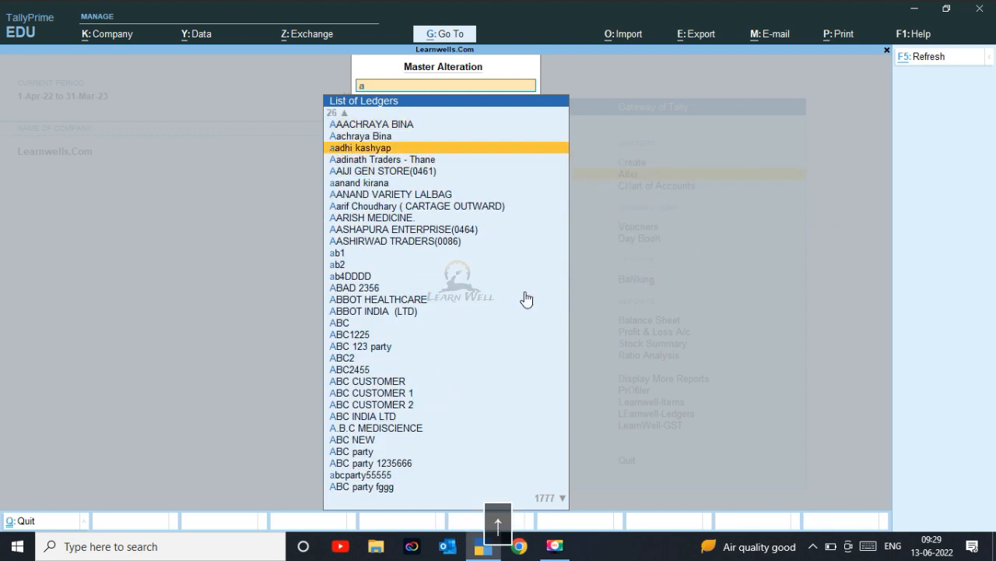
pyautogui.press('Return')
# Proceed through the customer ledger's unchanged details to its interest parameters
pyautogui.press('Return')
pyautogui.press('Return')
pyautogui.press('Return')
pyautogui.press('Return')
pyautogui.press('Return')
pyautogui.press('Return')
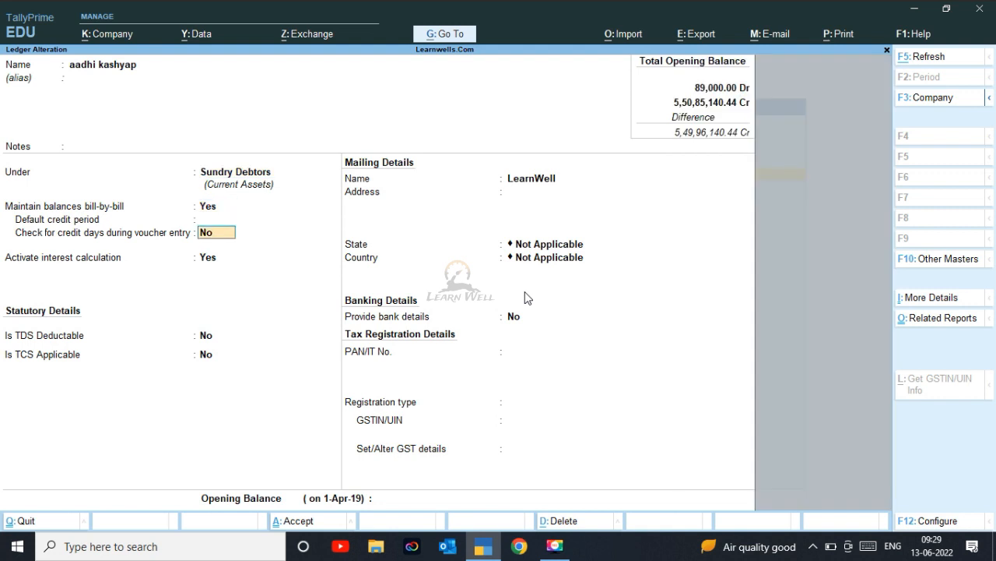
pyautogui.press('Return')
pyautogui.press('Return')
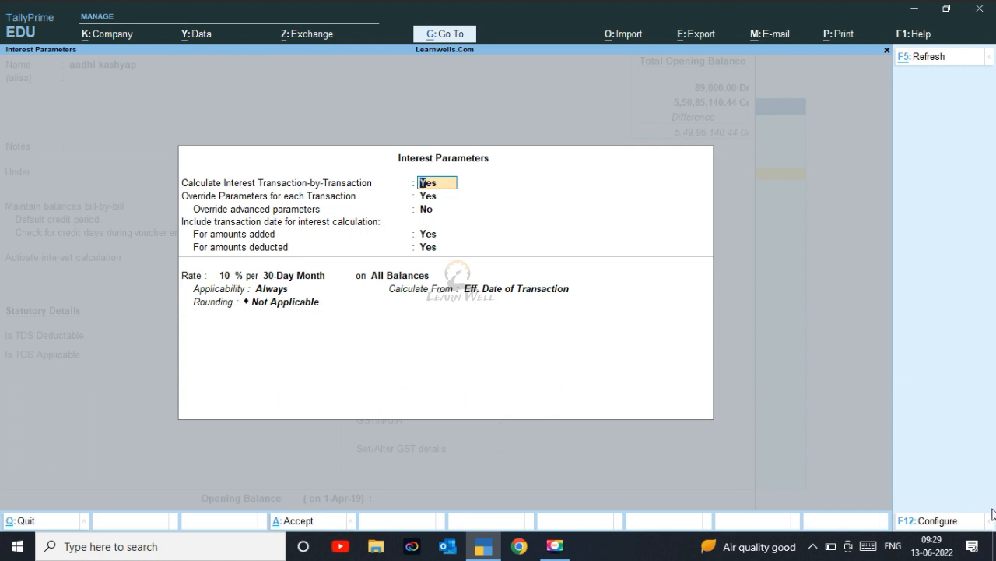
# Allow overriding of advanced parameters and exclude the transaction date from interest calculation for both amounts added and amounts deducted
pyautogui.click(938, 521)
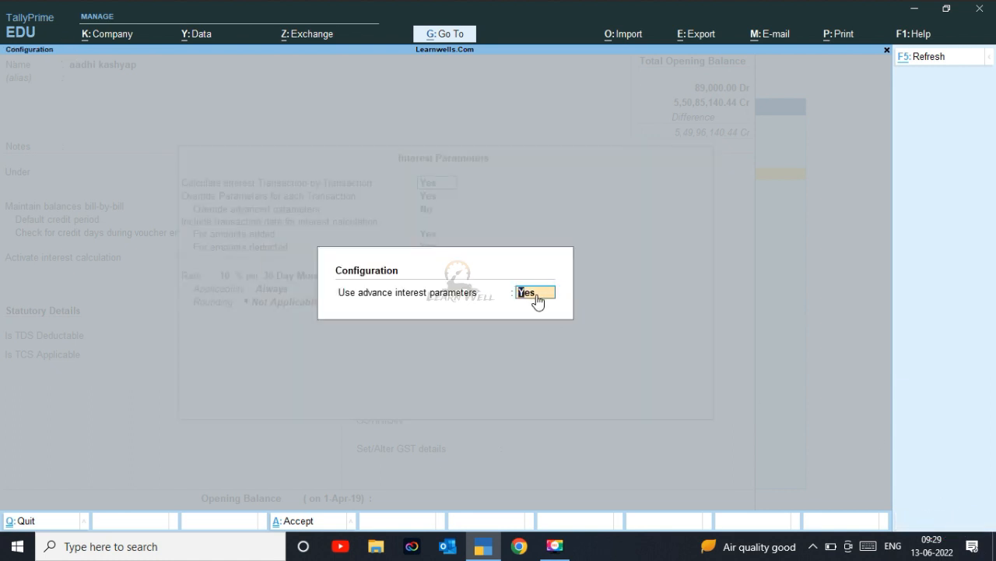
pyautogui.press('Escape')
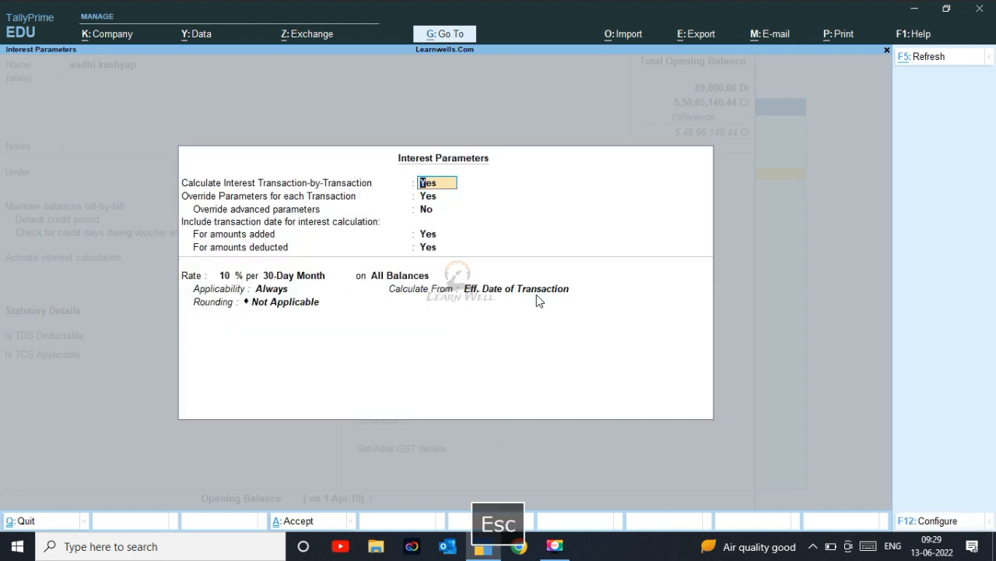
pyautogui.press('Return')
pyautogui.press('Return')
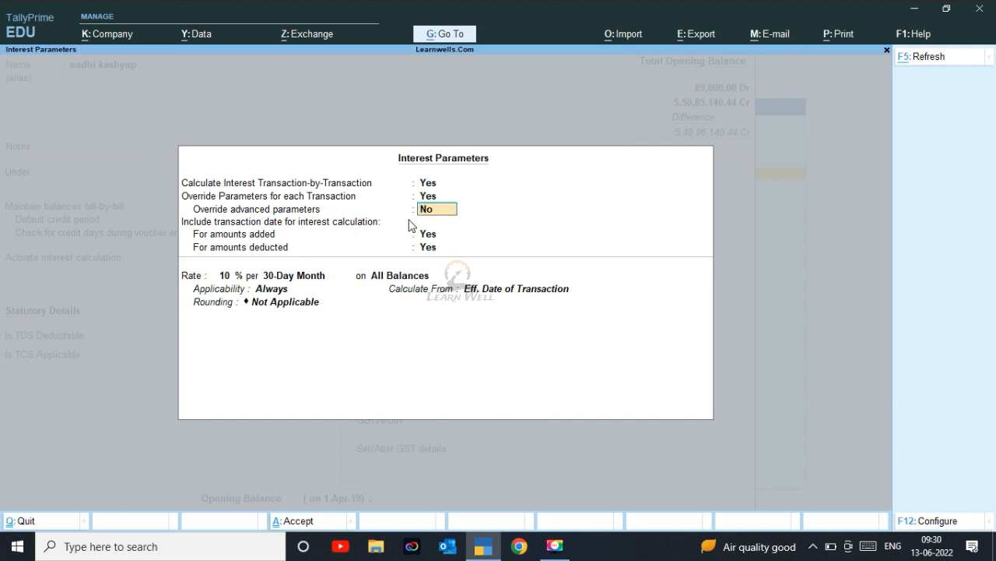
pyautogui.write('y')
pyautogui.press('Return')
pyautogui.press('n')
pyautogui.press('n')
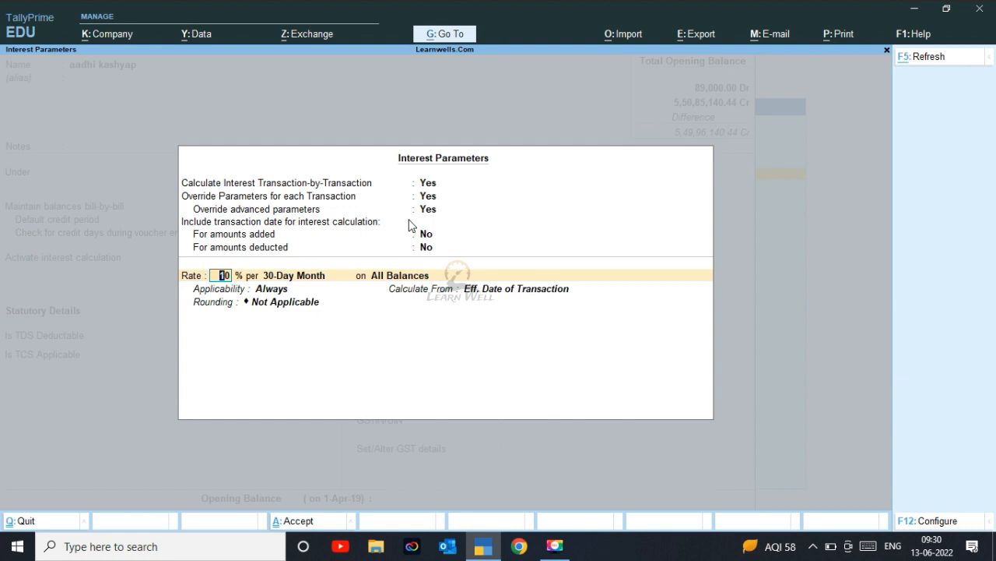
# Make the 10% per 30-Day Month rate applicable Past Due Date by 10 days
pyautogui.press('Return')
pyautogui.press('Return')
pyautogui.press('Return')
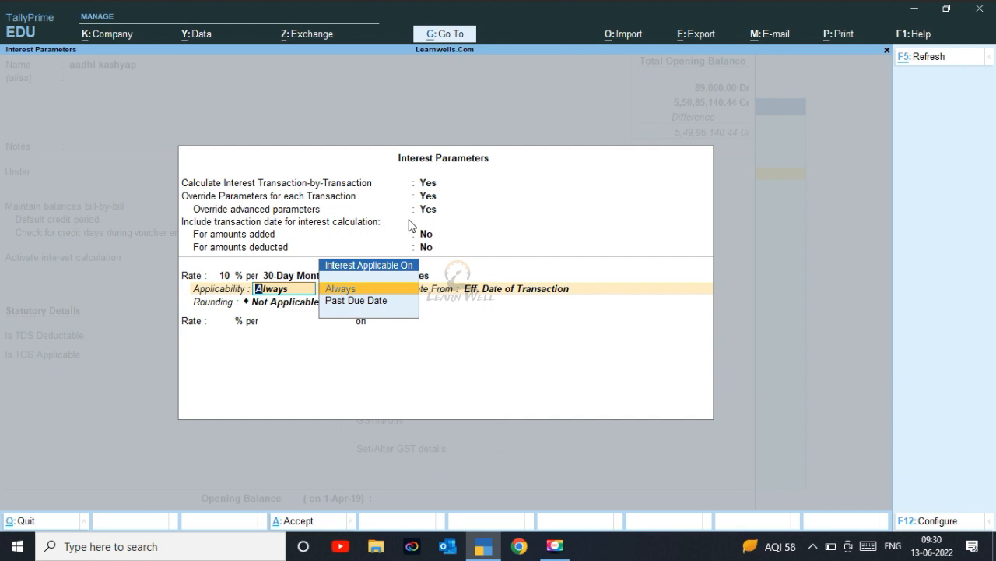
pyautogui.press('Down')
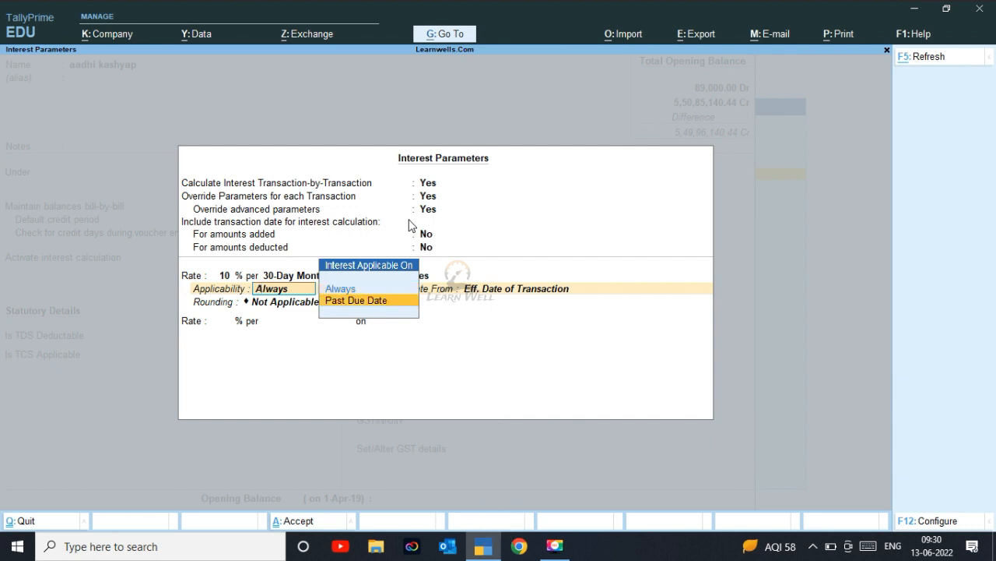
pyautogui.press('Return')
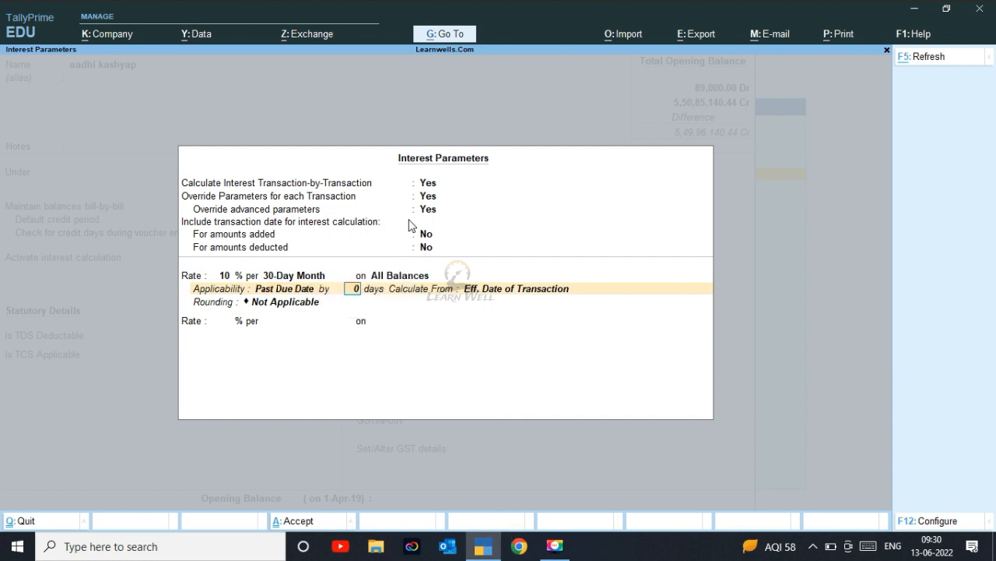
pyautogui.write('10')
pyautogui.press('Return')
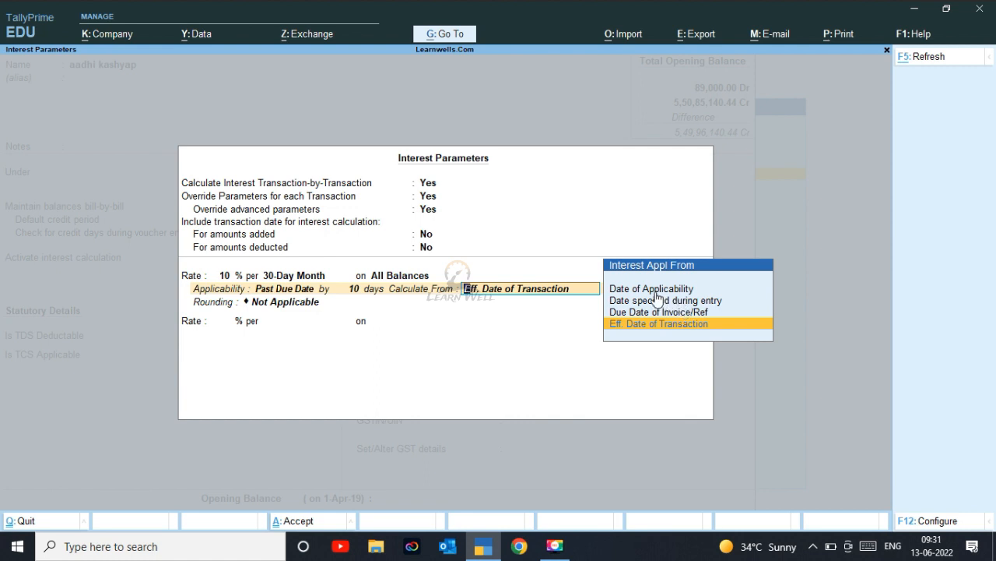
# Set the 10% rate to calculate from Date of Applicability, reviewing the other starting-date choices before confirming it
pyautogui.click(655, 290)
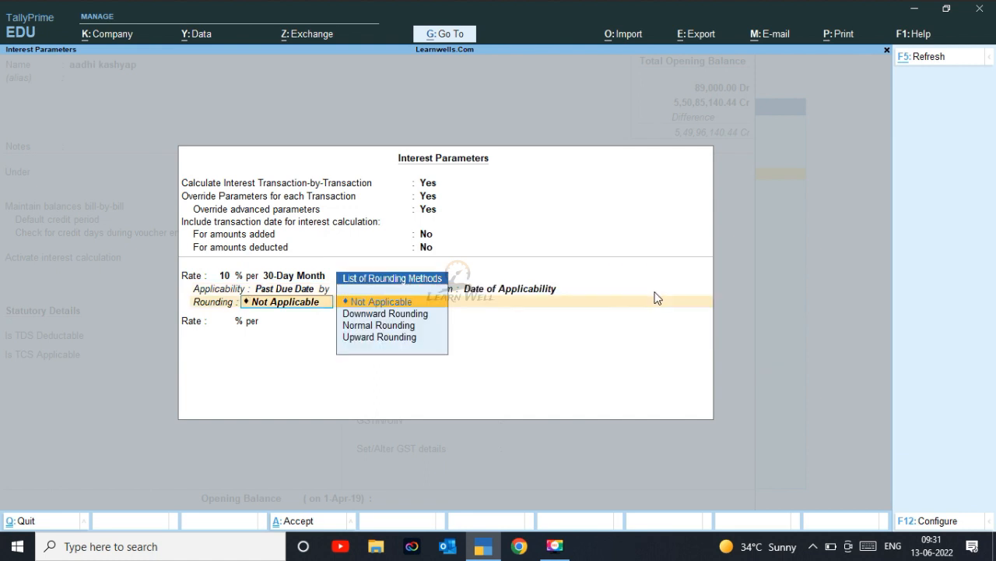
pyautogui.click(541, 292)
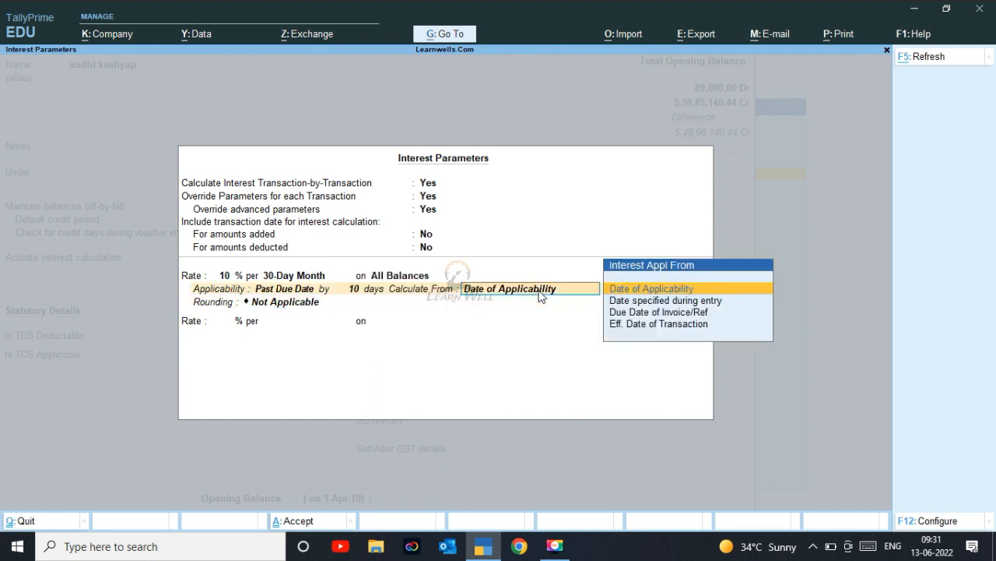
pyautogui.press('Down')
pyautogui.press('Down')
pyautogui.press('Down')
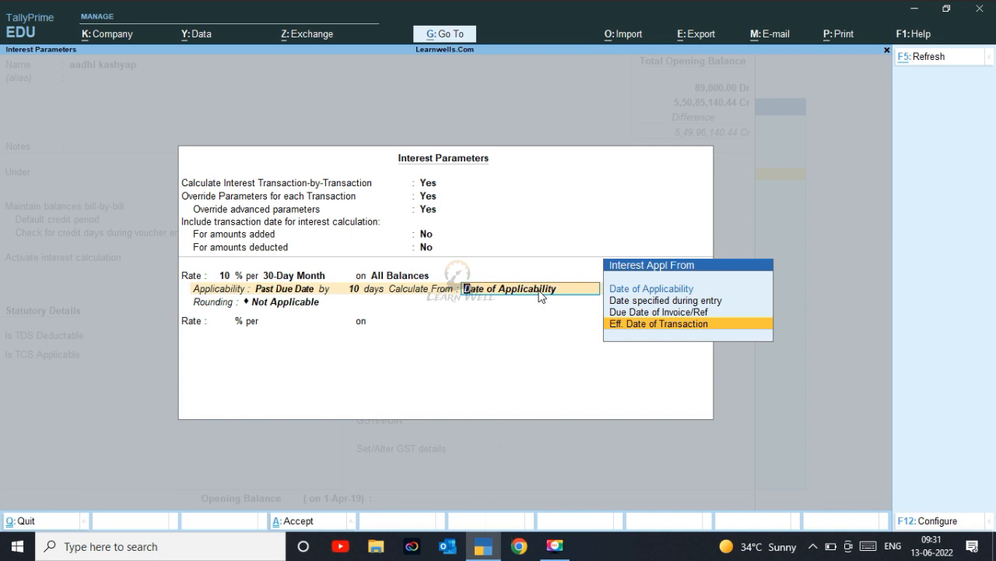
pyautogui.press('Up')
pyautogui.press('Up')
pyautogui.press('Up')
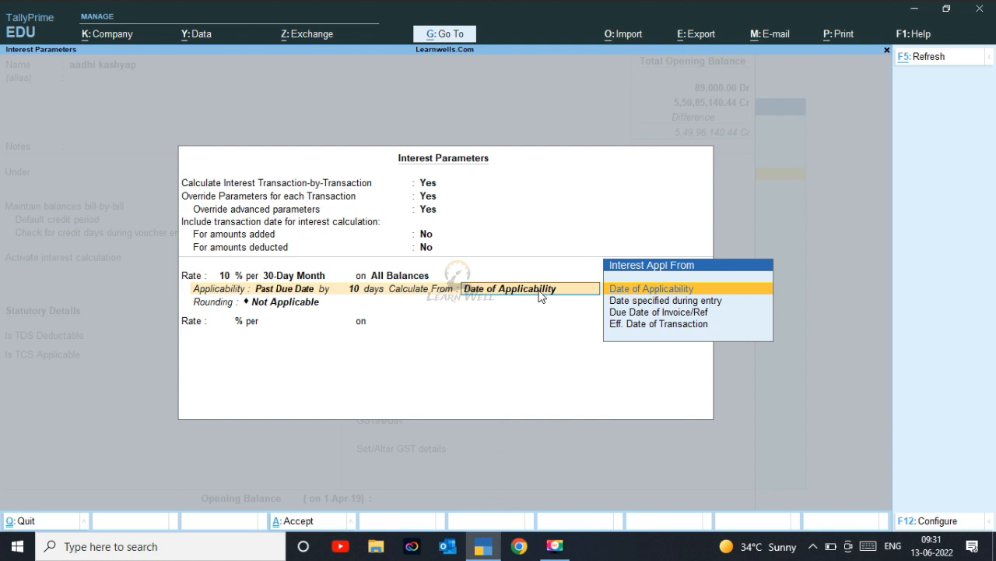
pyautogui.press('Down')
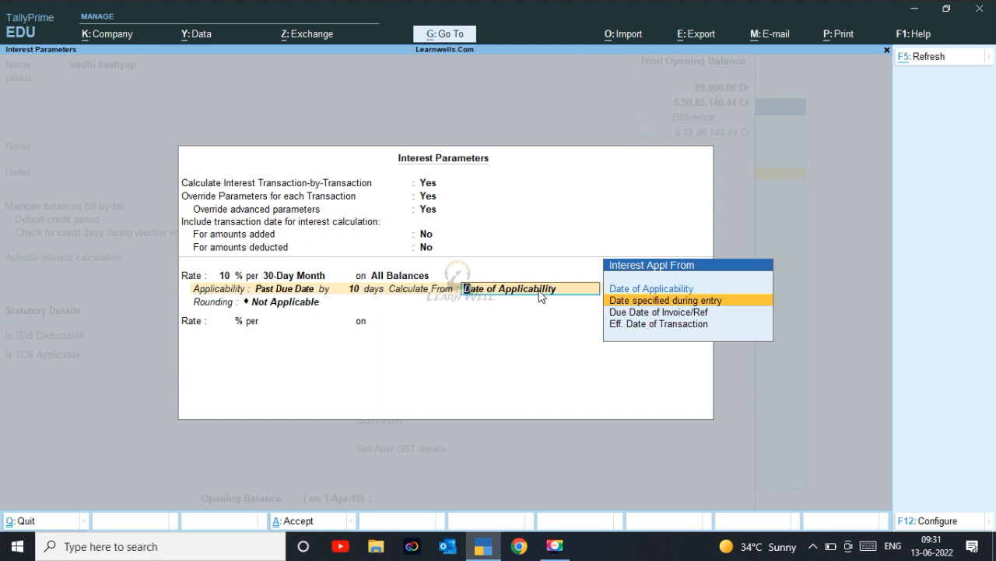
pyautogui.press('Down')
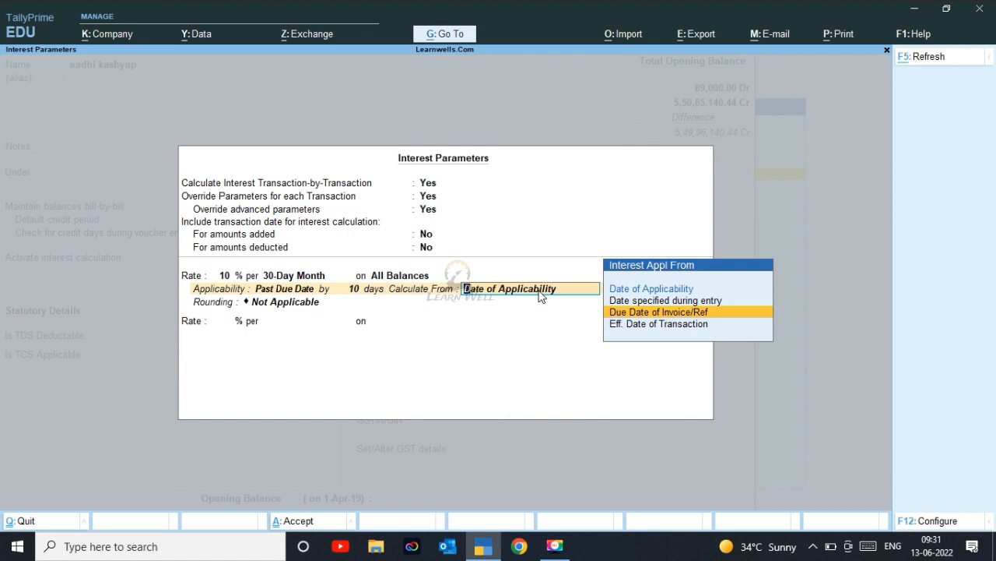
pyautogui.press('Up')
pyautogui.press('Up')
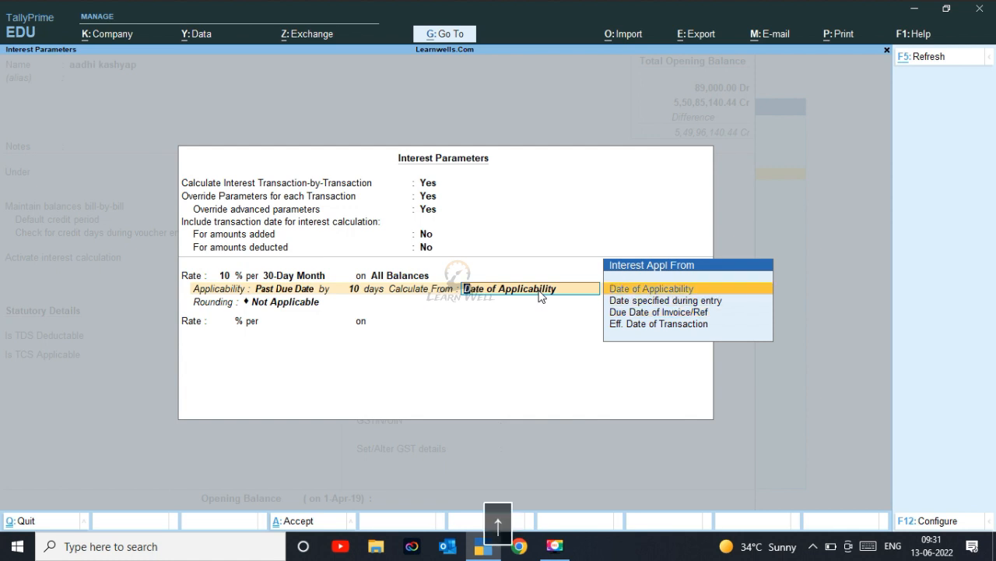
pyautogui.press('Return')
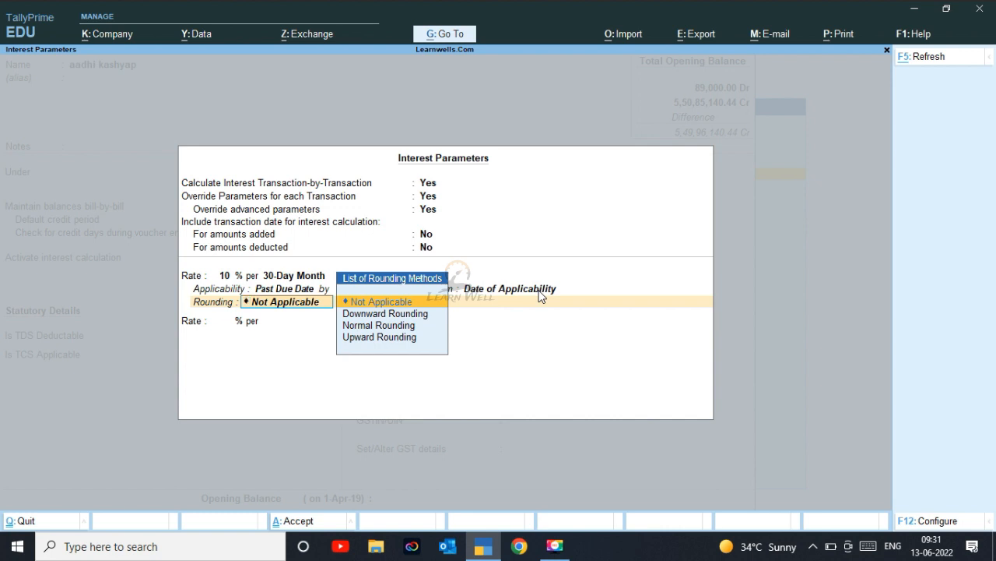
# Apply Normal Rounding with a limit of 2 to the 10% interest rate
pyautogui.press('Down')
pyautogui.press('Down')
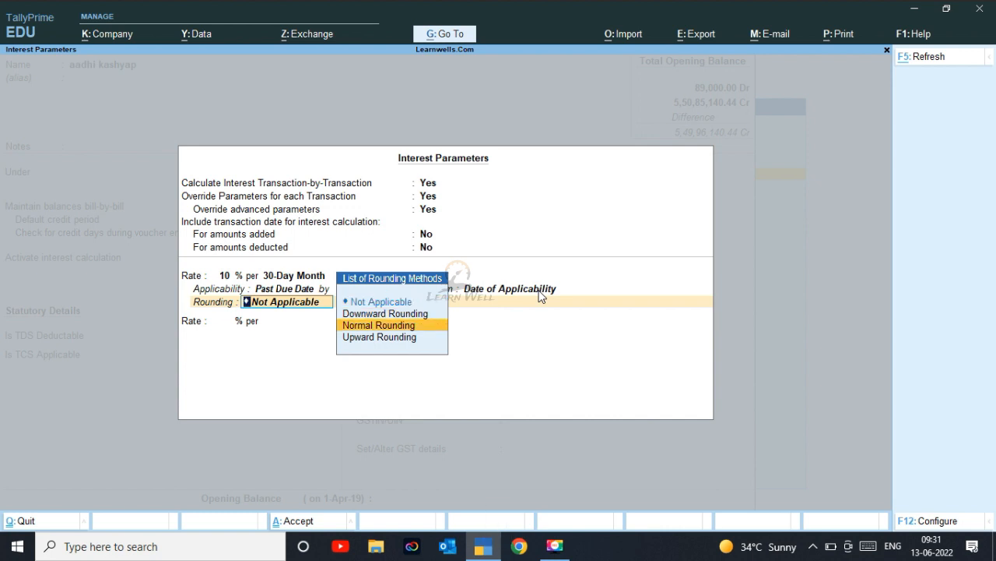
pyautogui.press('Return')
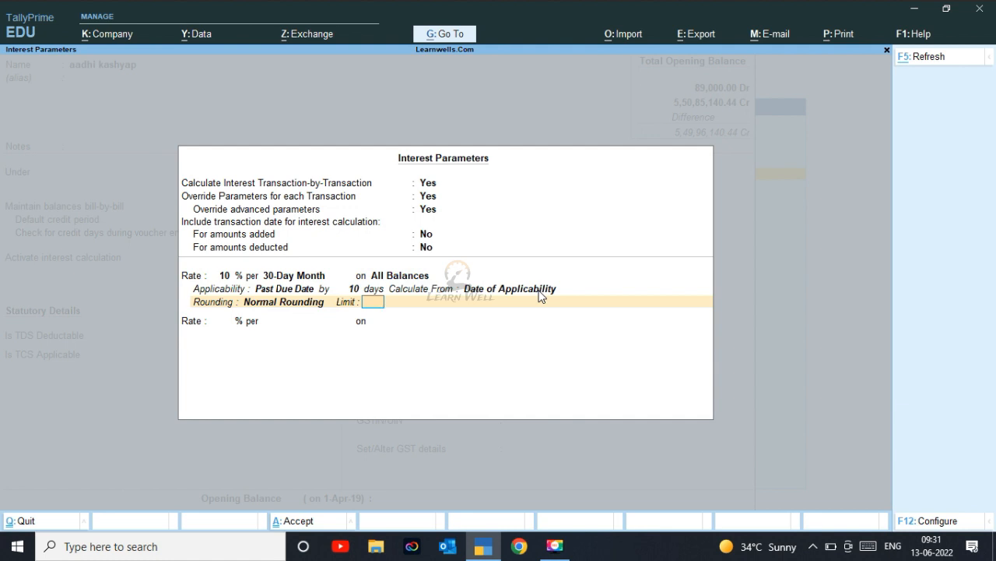
pyautogui.write('2')
pyautogui.press('Return')
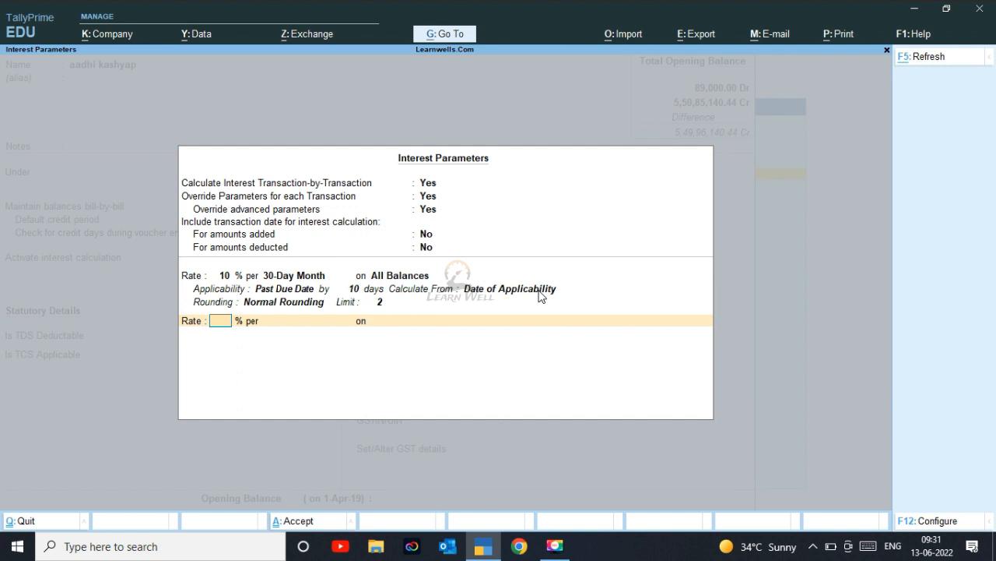
# Add a second interest rate of 12% per 30-Day Month
pyautogui.write('12')
pyautogui.press('Return')
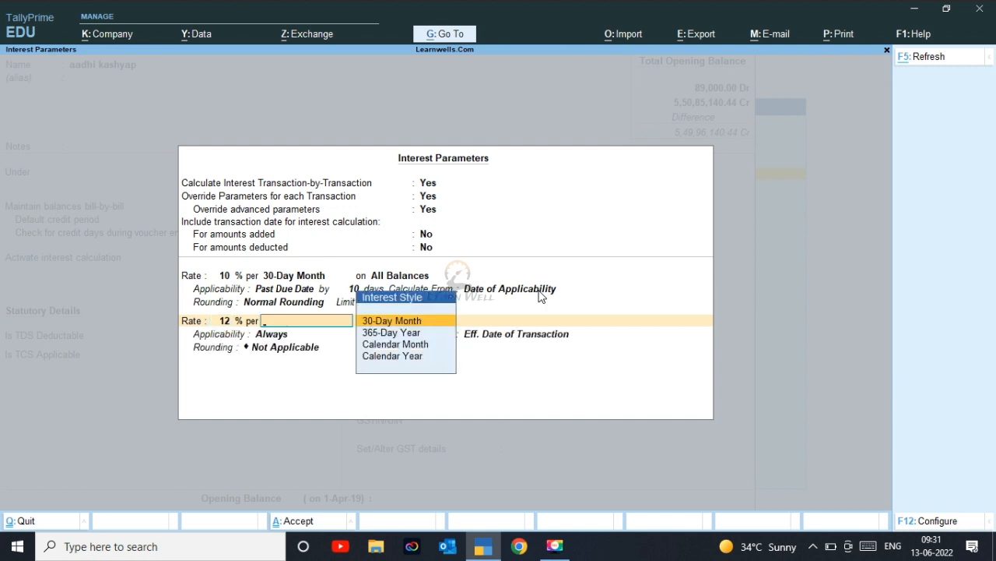
pyautogui.press('Down')
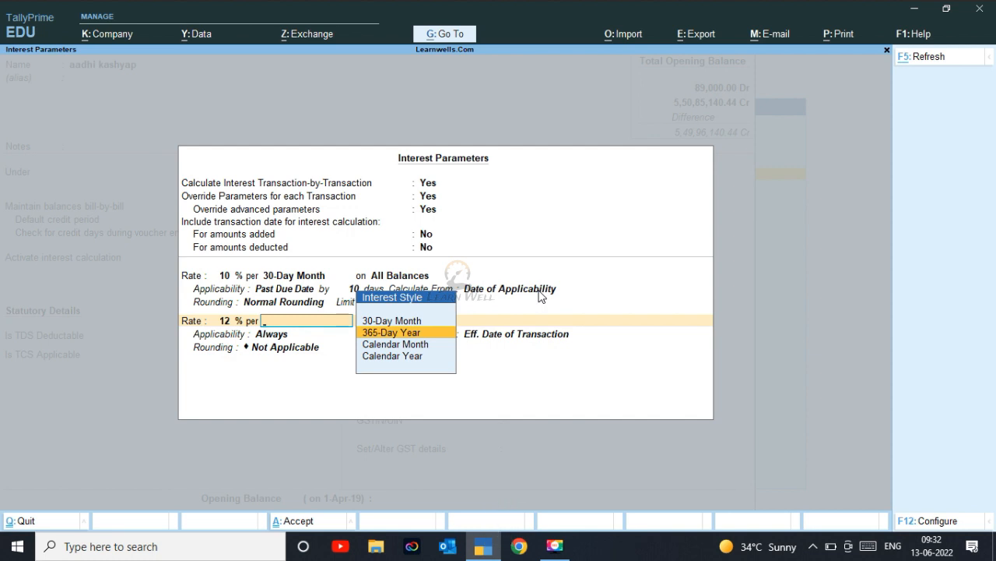
pyautogui.press('Up')
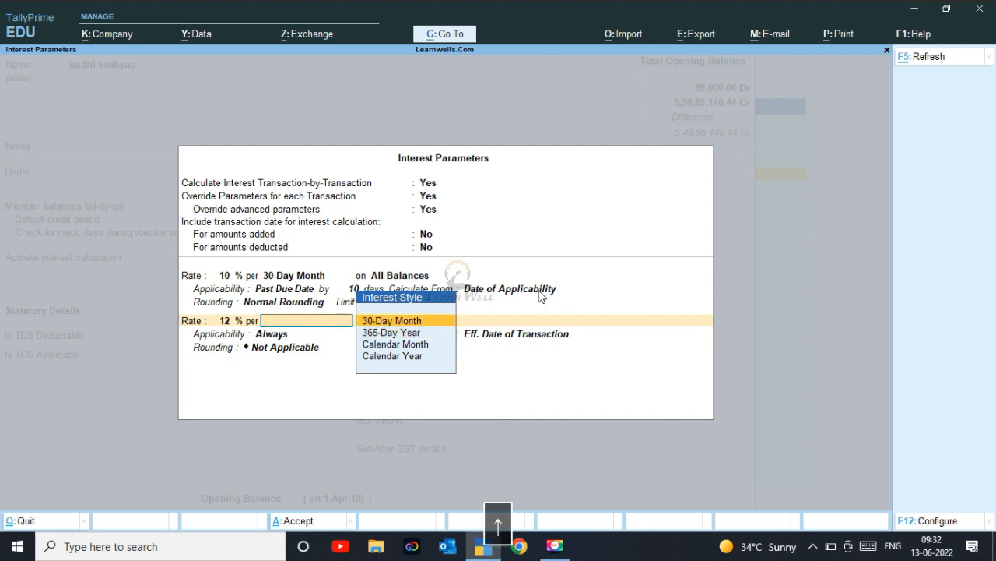
pyautogui.press('Return')
pyautogui.press('BackSpace')
pyautogui.press('Down')
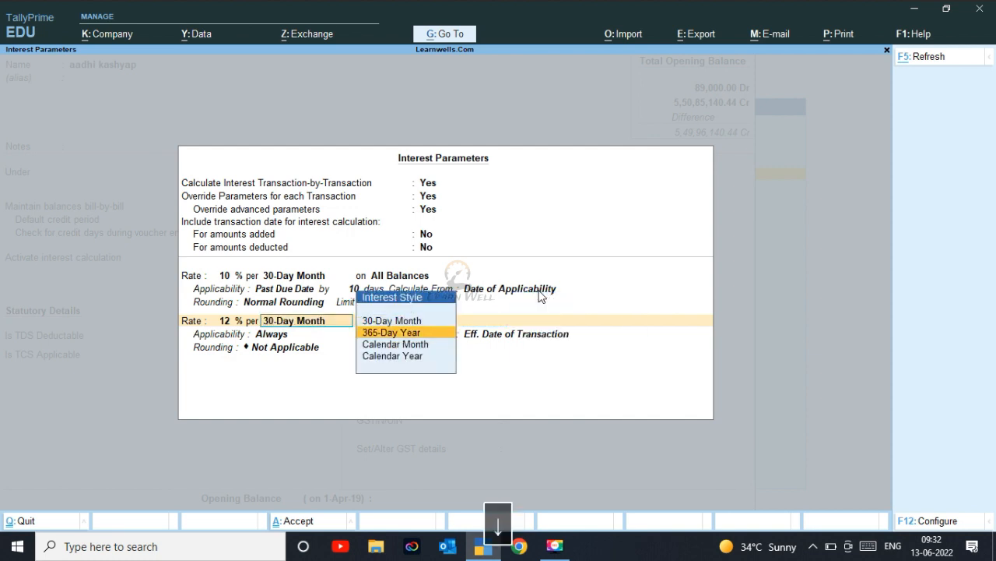
pyautogui.press('Down')
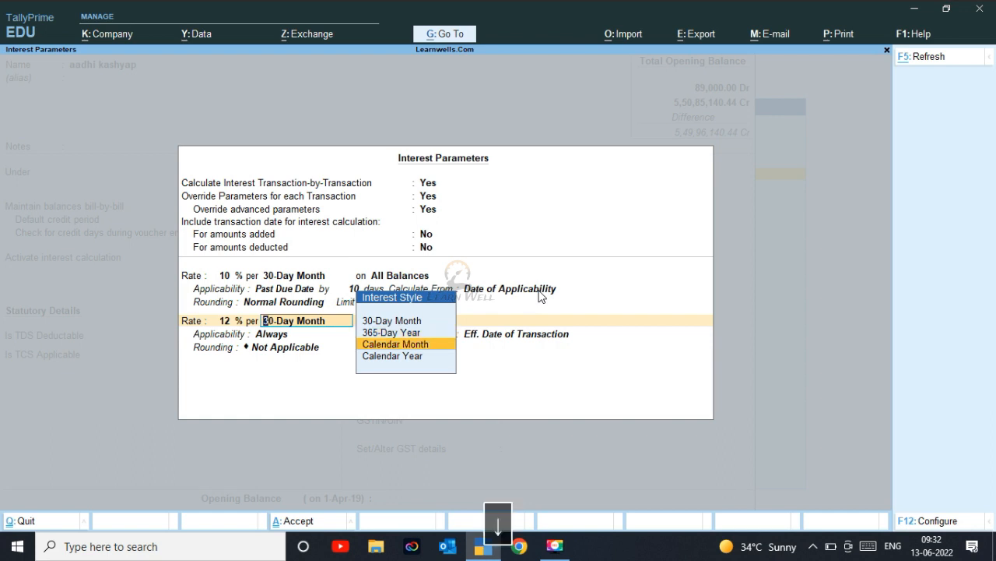
pyautogui.press('Up')
pyautogui.press('Return')
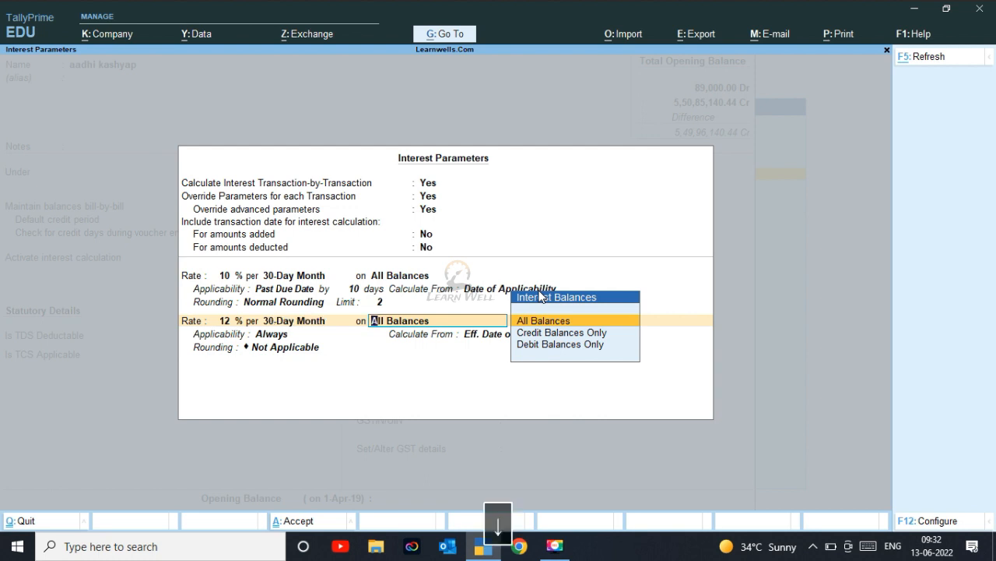
pyautogui.press('Down')
pyautogui.press('Down')
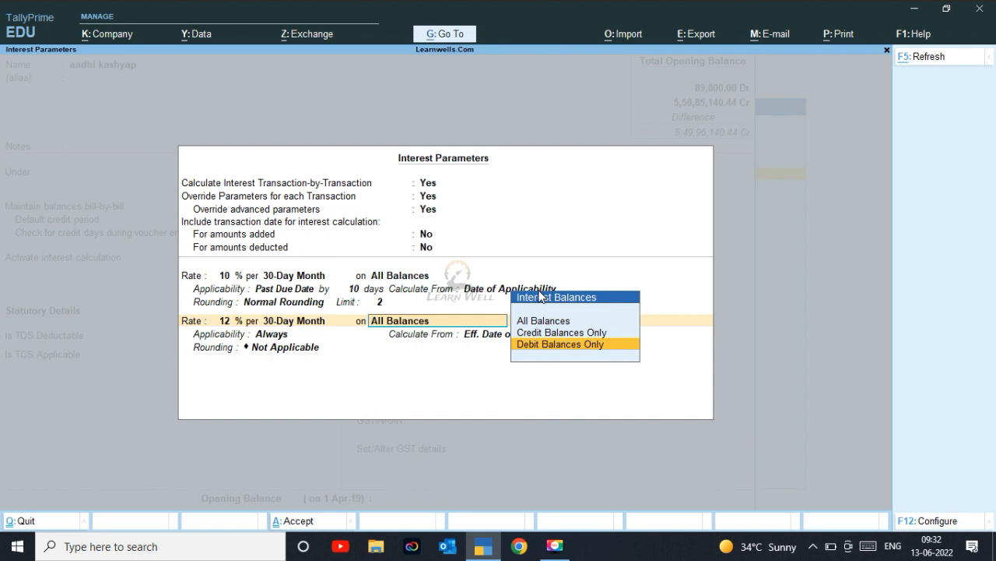
pyautogui.press('Up')
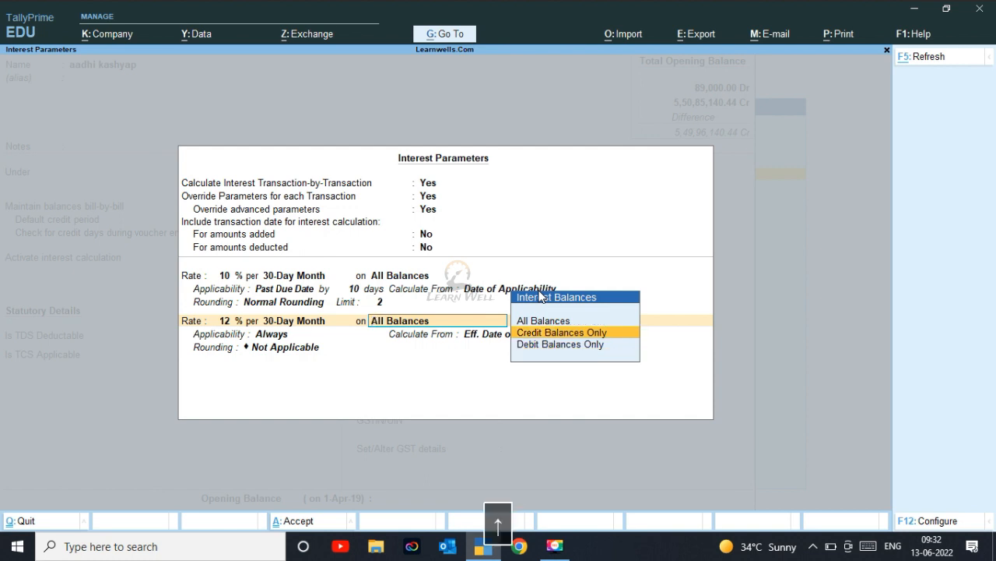
# Go back to the first rate of 10% and restrict it to Debit Balances Only
pyautogui.press('BackSpace')
pyautogui.press('BackSpace')
pyautogui.press('BackSpace')
pyautogui.press('BackSpace')
pyautogui.press('BackSpace')
pyautogui.press('BackSpace')
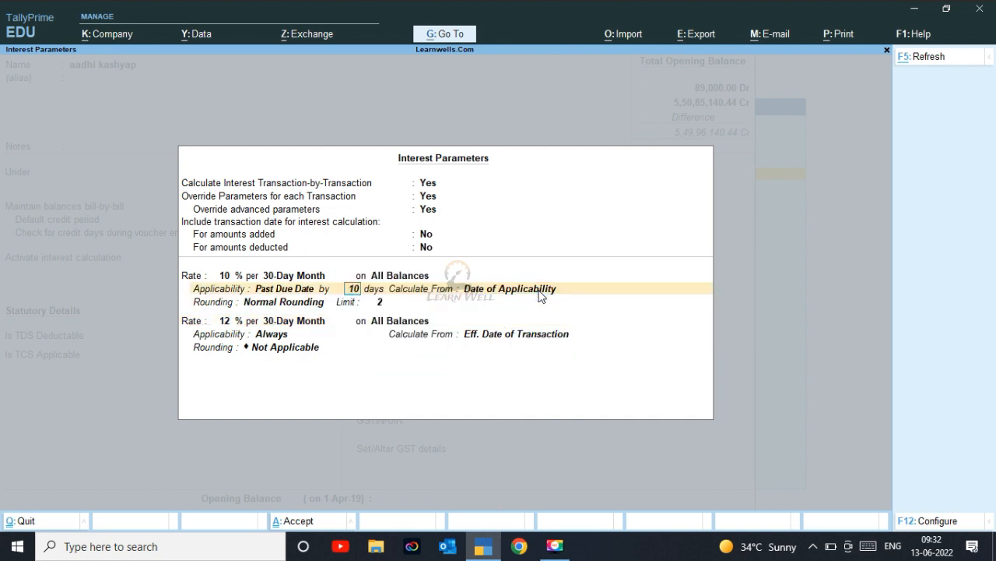
pyautogui.press('BackSpace')
pyautogui.press('BackSpace')
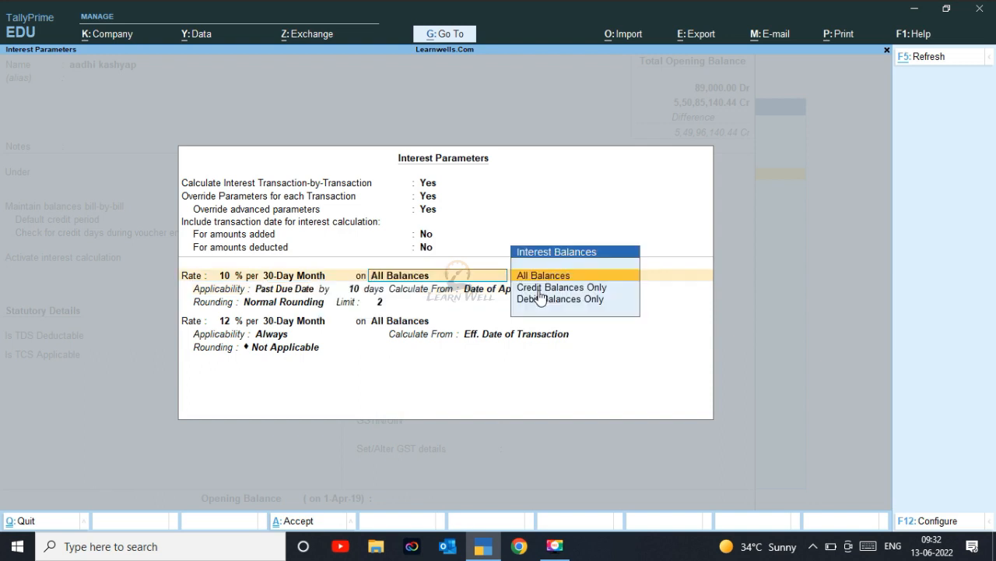
pyautogui.press('Down')
pyautogui.press('Down')
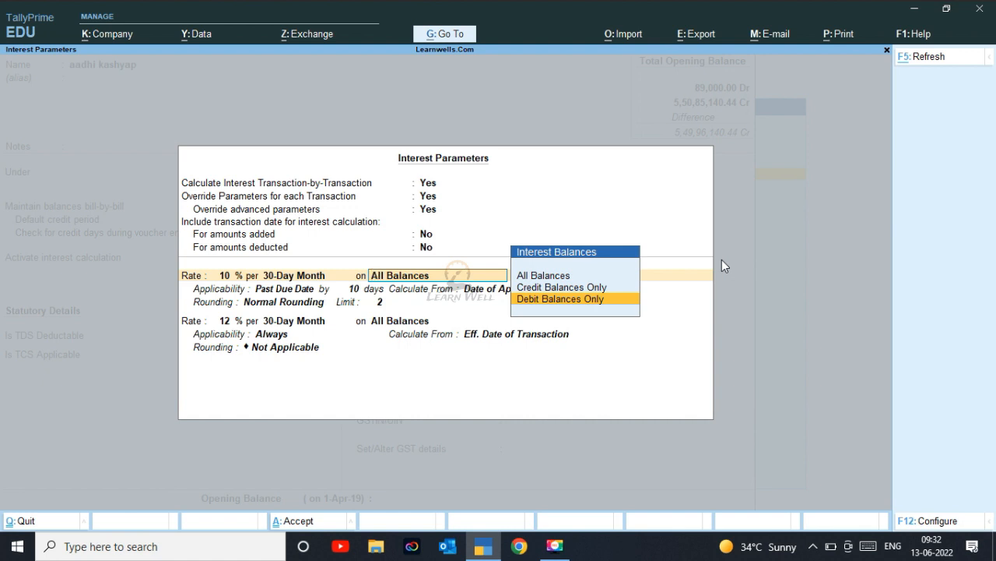
pyautogui.press('Return')
# Return to the second rate of 12% and restrict it to Debit Balances Only
pyautogui.press('Return')
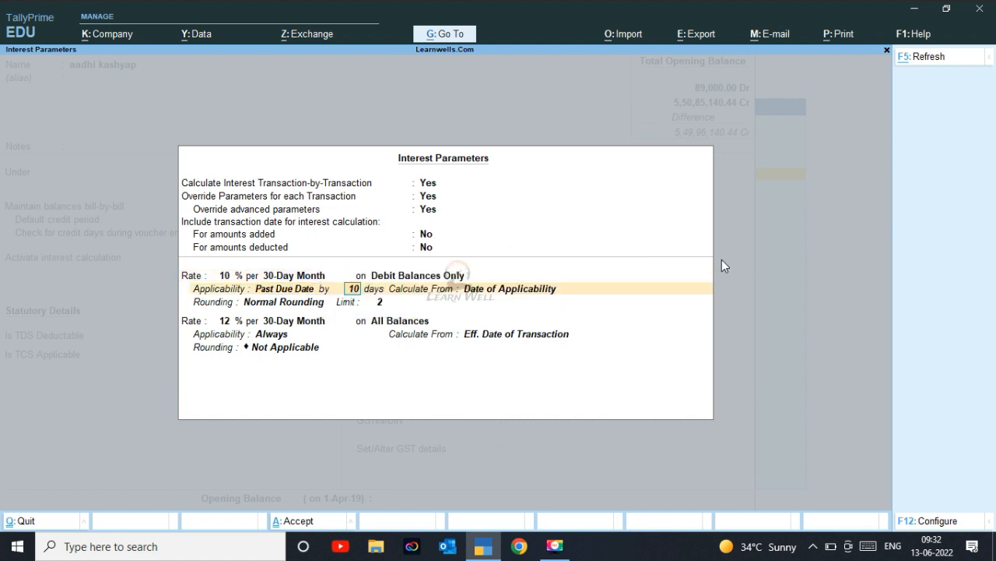
pyautogui.press('Return')
pyautogui.press('Return')
pyautogui.press('Return')
pyautogui.press('Return')
pyautogui.press('Return')
pyautogui.press('Return')
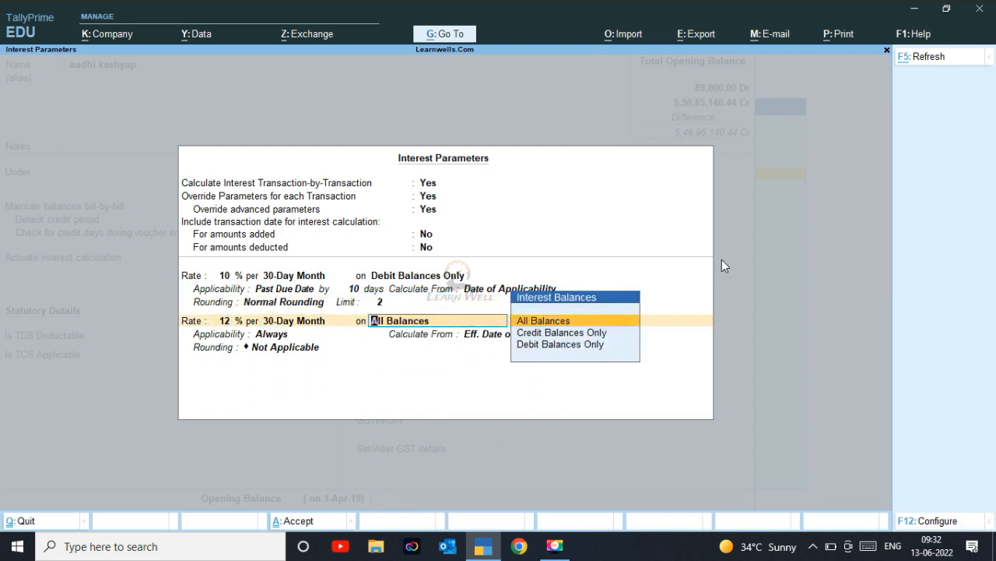
pyautogui.press('Right')
pyautogui.press('space')
pyautogui.press('Escape')
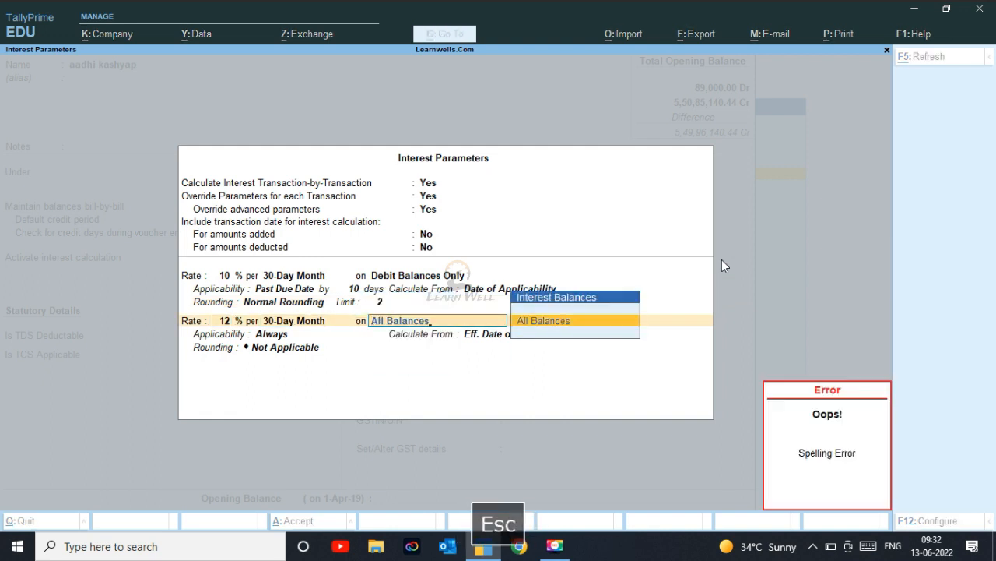
pyautogui.press('Down')
pyautogui.press('Down')
pyautogui.press('Up')
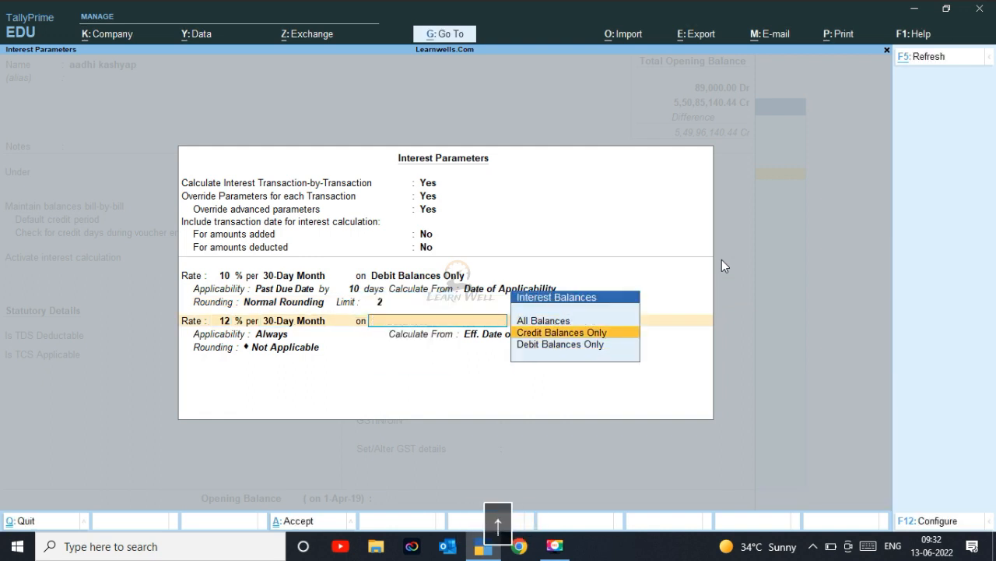
pyautogui.press('Down')
pyautogui.press('Return')
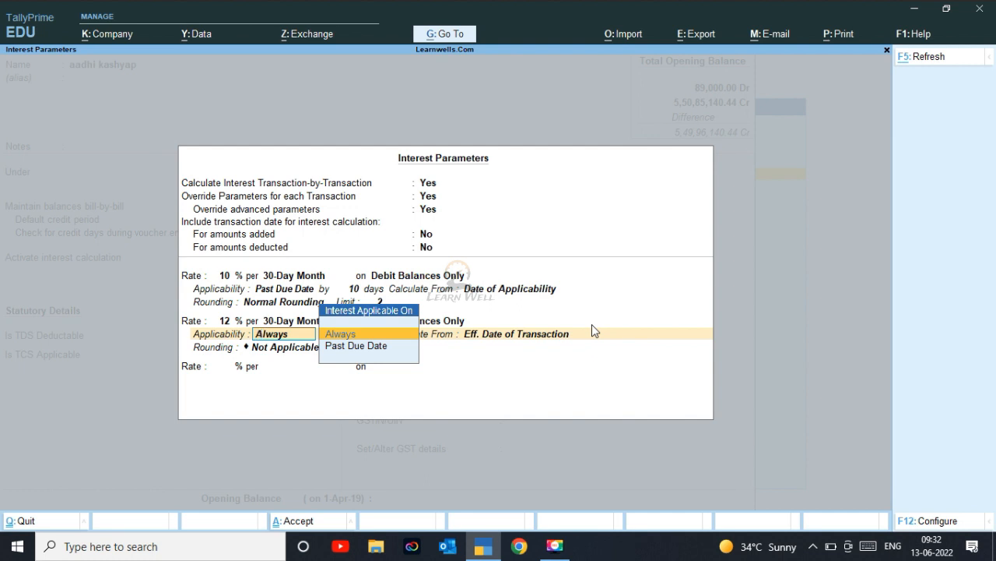
# Set the 12% rate's applicability to Always and calculate it from the Eff. Date of Transaction
pyautogui.press('Return')
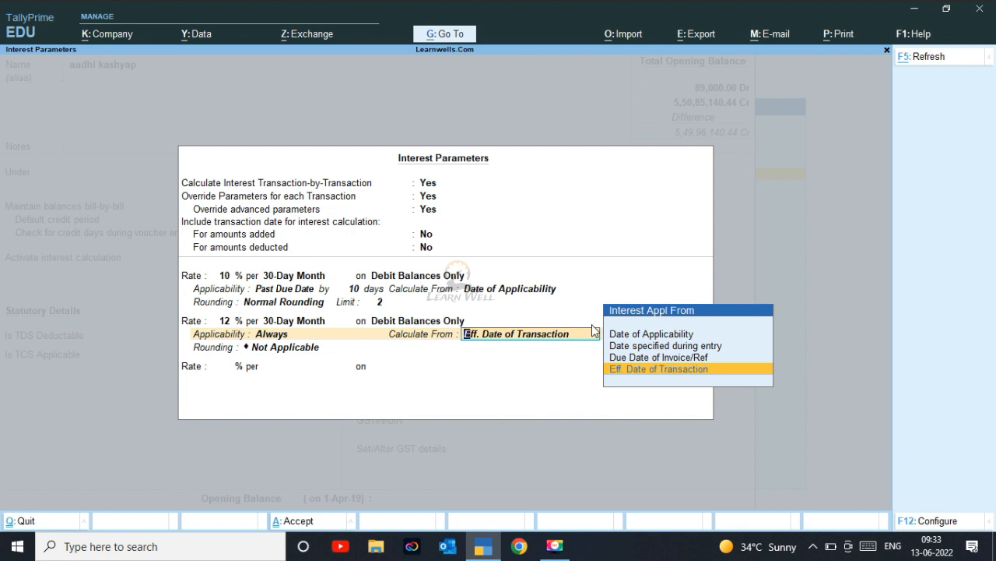
pyautogui.press('Up')
pyautogui.press('Up')
pyautogui.press('Up')
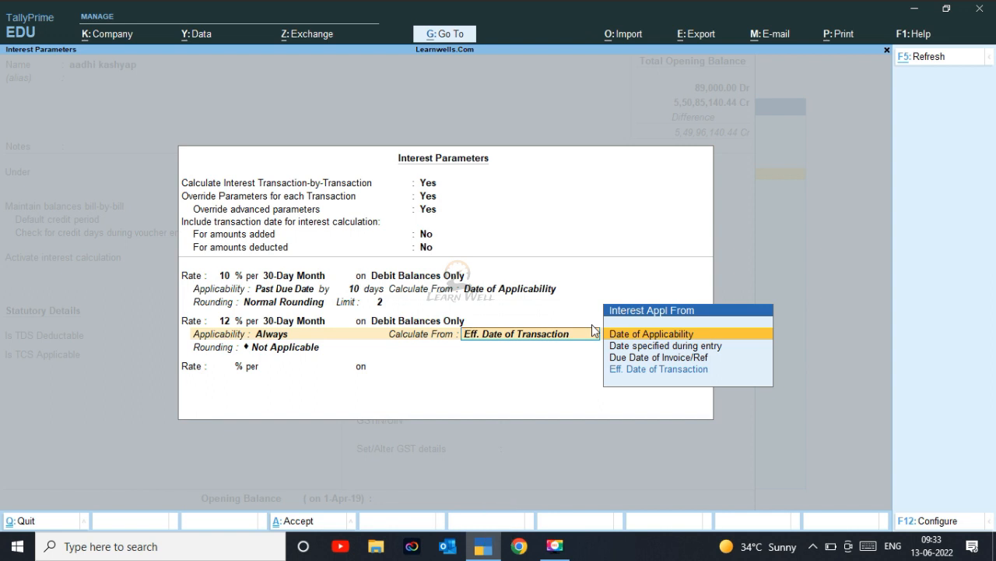
pyautogui.press('Down')
pyautogui.press('Down')
pyautogui.press('Down')
pyautogui.press('Return')
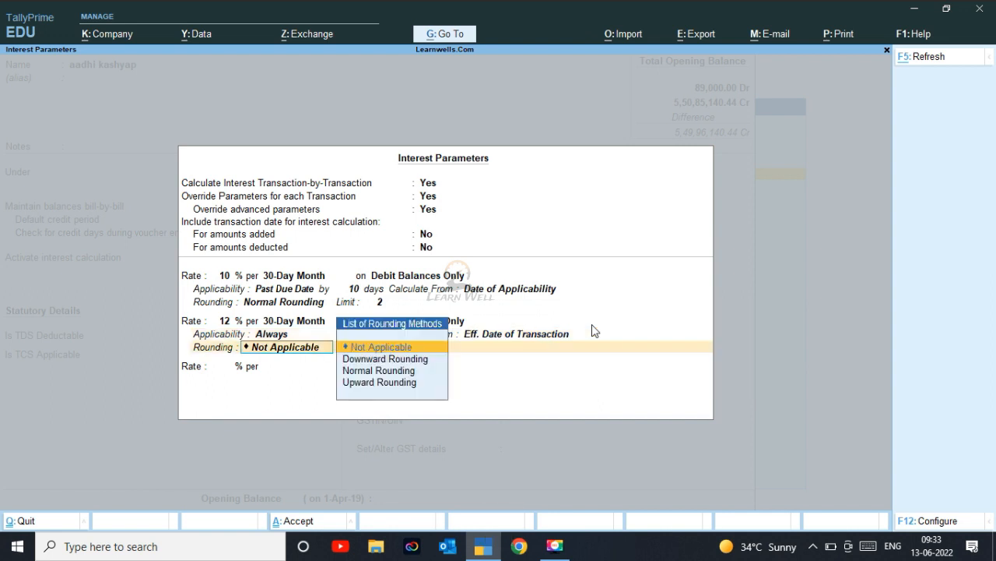
# Apply Normal Rounding with a limit of 2 to the 12% rate and finish the interest parameters without a third rate
pyautogui.press('Down')
pyautogui.press('Down')
pyautogui.press('Return')
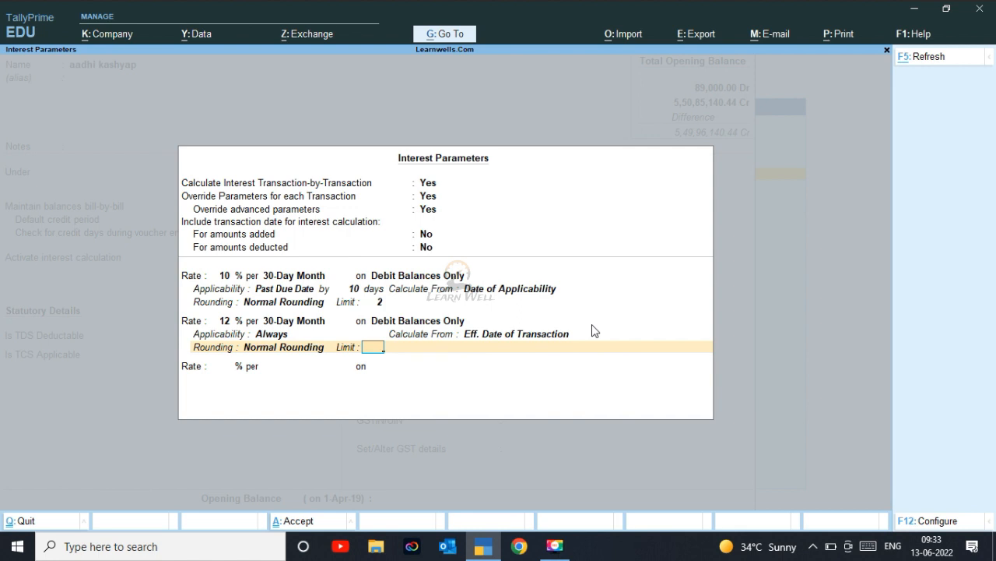
pyautogui.write('2')
pyautogui.press('Return')
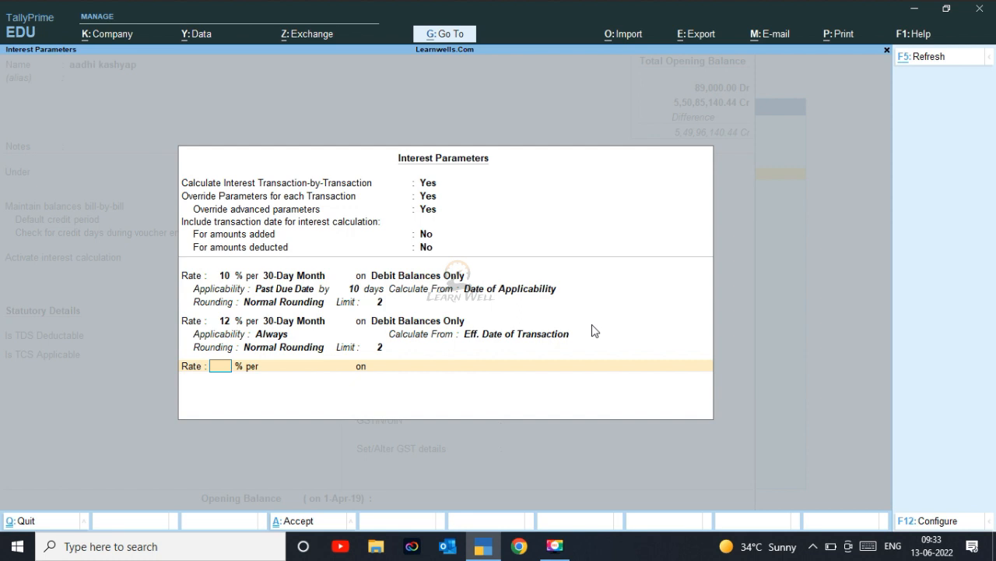
pyautogui.press('Return')
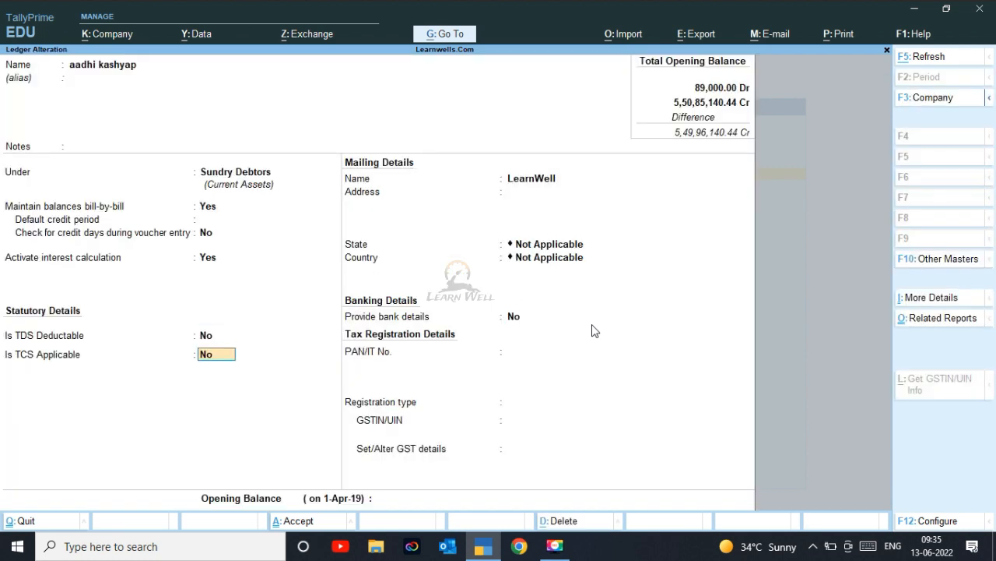
# Leave the customer ledger's remaining fields as they are, save the ledger, and return to the Gateway of Tally
pyautogui.press('Return')
pyautogui.press('Return')
pyautogui.press('Return')
pyautogui.press('Return')
pyautogui.press('Return')
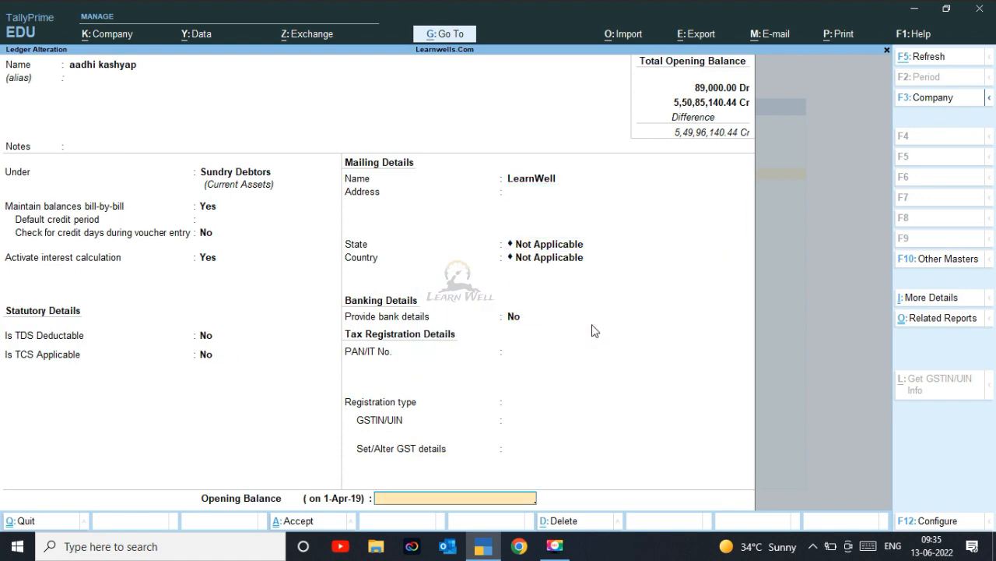
pyautogui.press('Return')
pyautogui.press('Return')
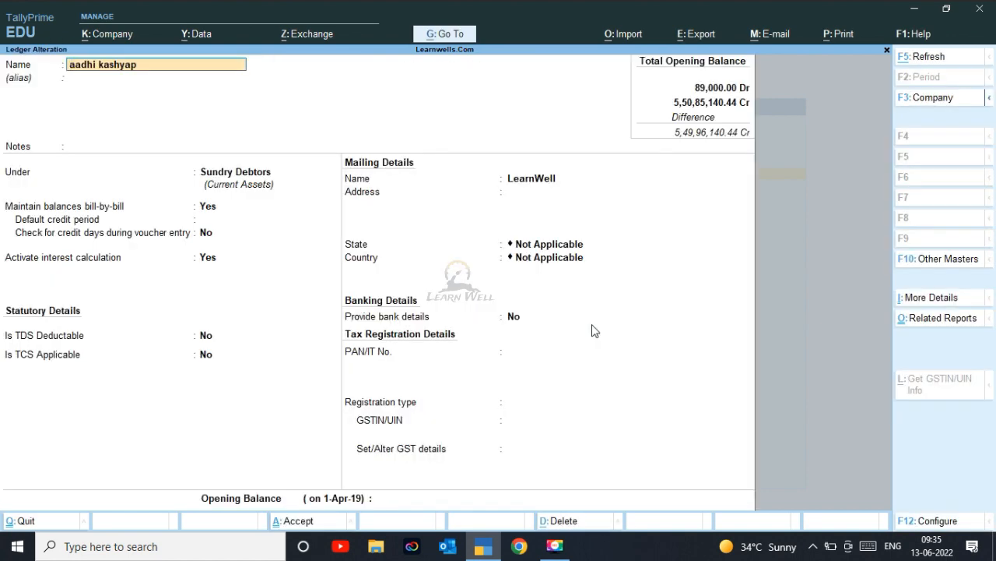
pyautogui.hotkey('ctrl', 'a')
pyautogui.press('Escape')
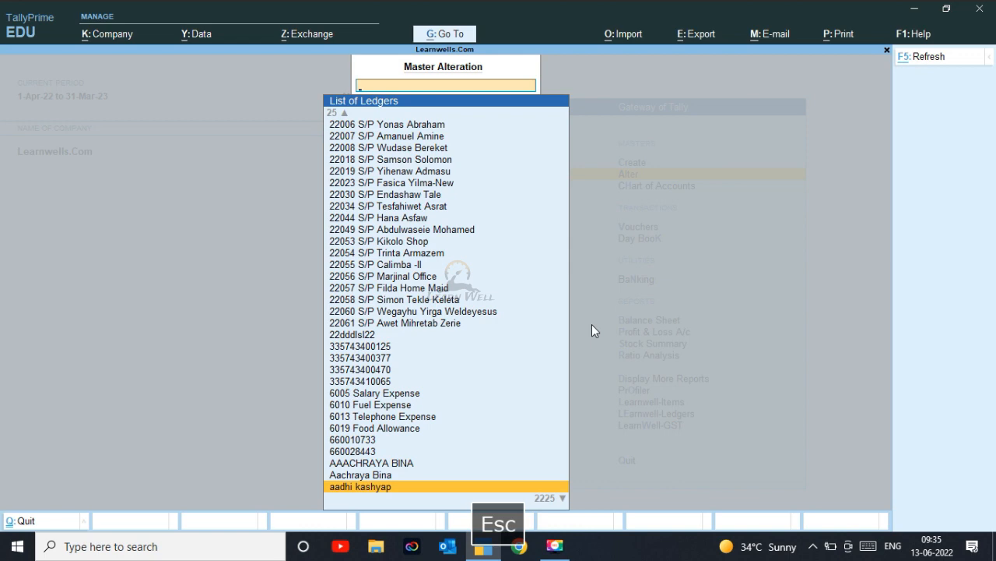
pyautogui.press('Escape')
pyautogui.press('Escape')
pyautogui.press('Escape')
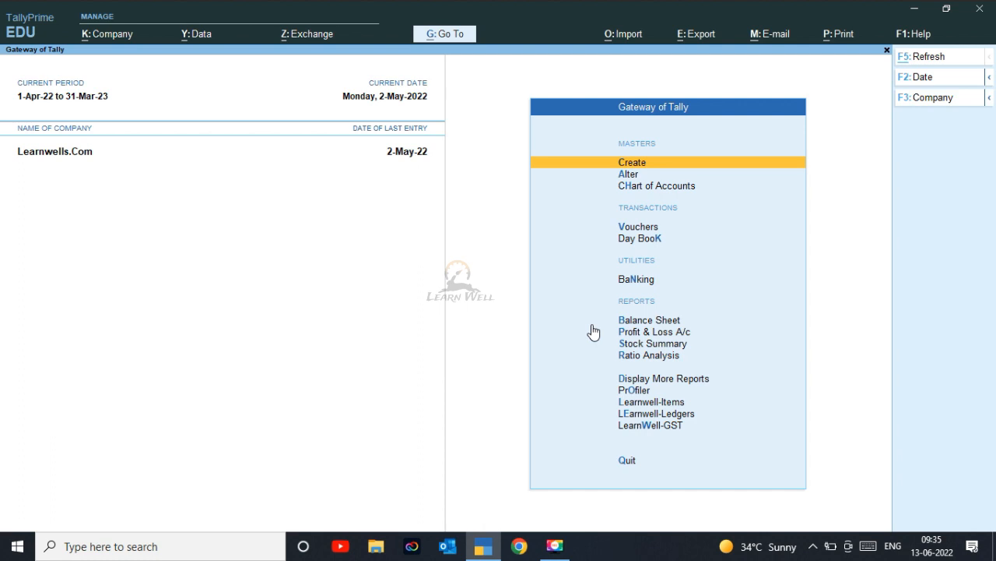
# Start payment voucher 24 and debit the party's ledger with 50,000.00 as an On Account reference
pyautogui.press('v')
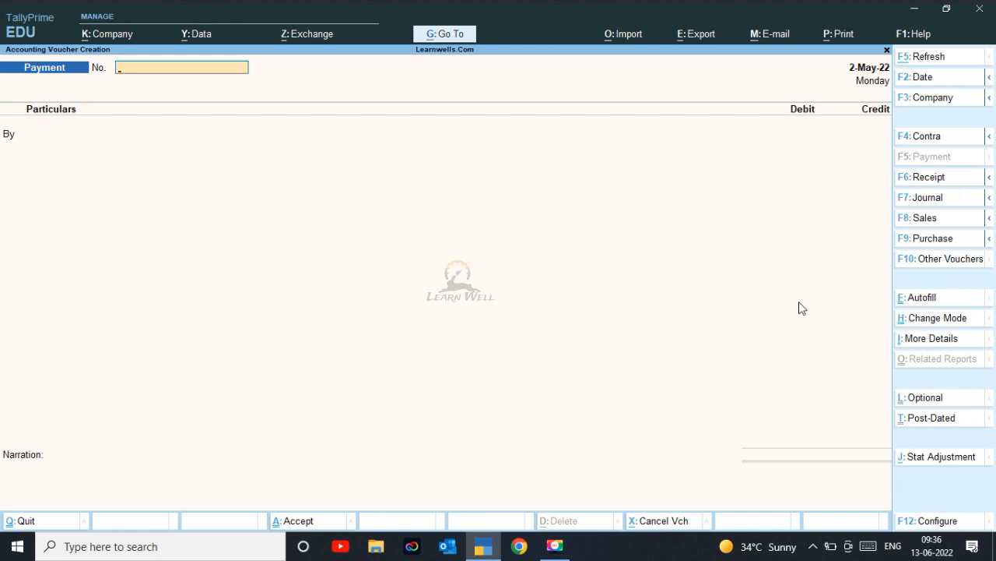
pyautogui.write('24')
pyautogui.press('Return')
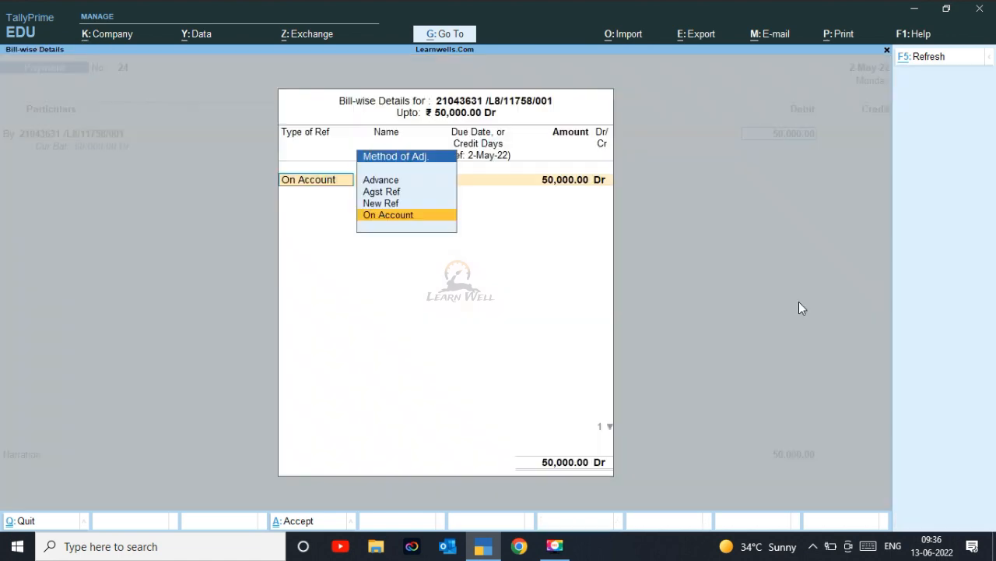
pyautogui.press('Return')
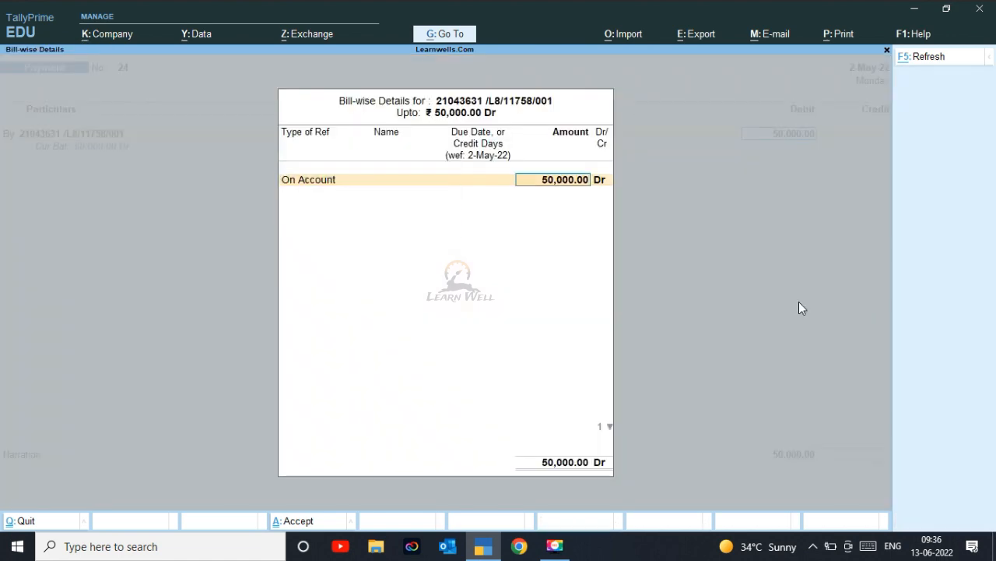
pyautogui.press('Return')
pyautogui.press('Return')
pyautogui.press('Return')
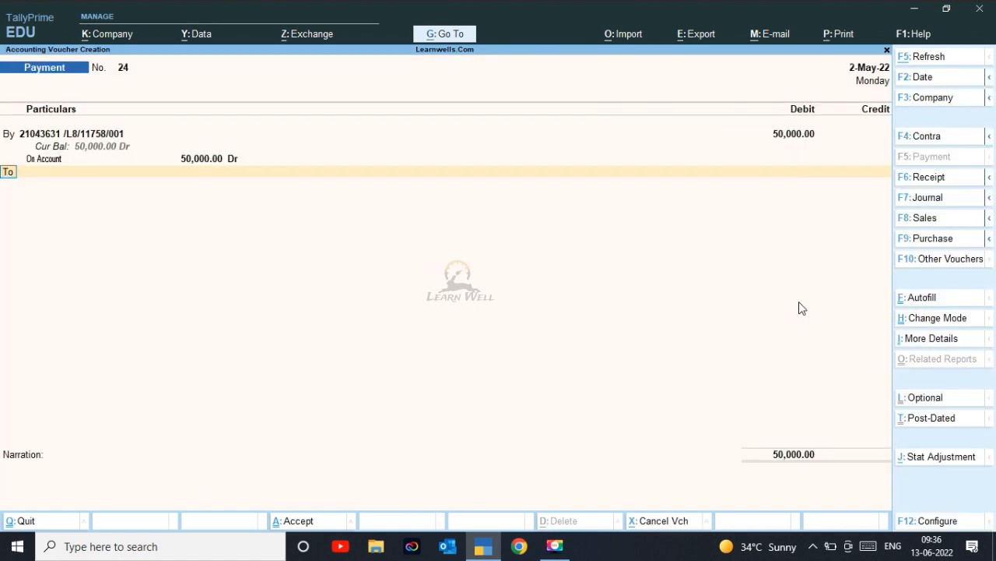
# Credit the payment to State Bank Od A/c and save the voucher
pyautogui.write('Sb')
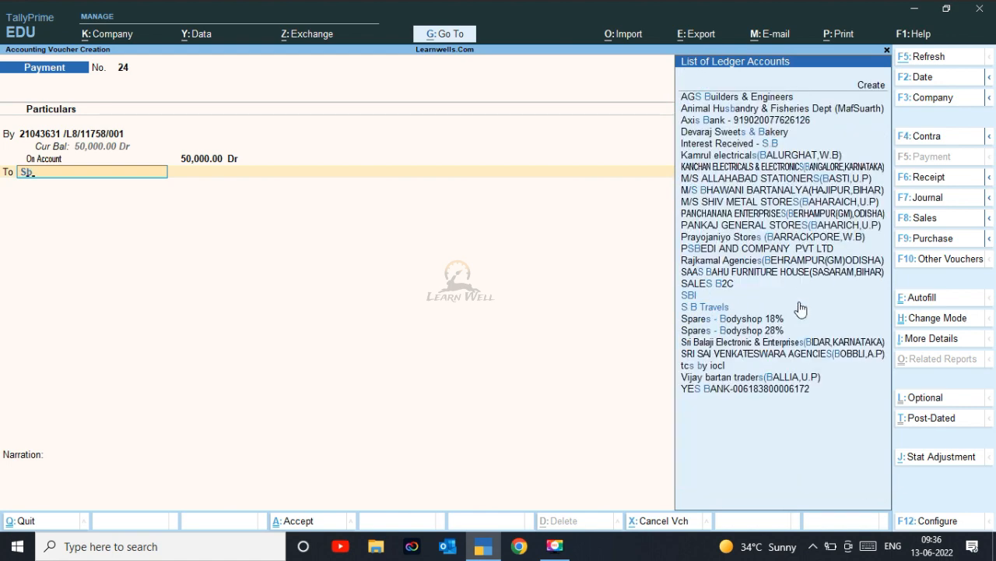
pyautogui.press('BackSpace')
pyautogui.write('tateb')
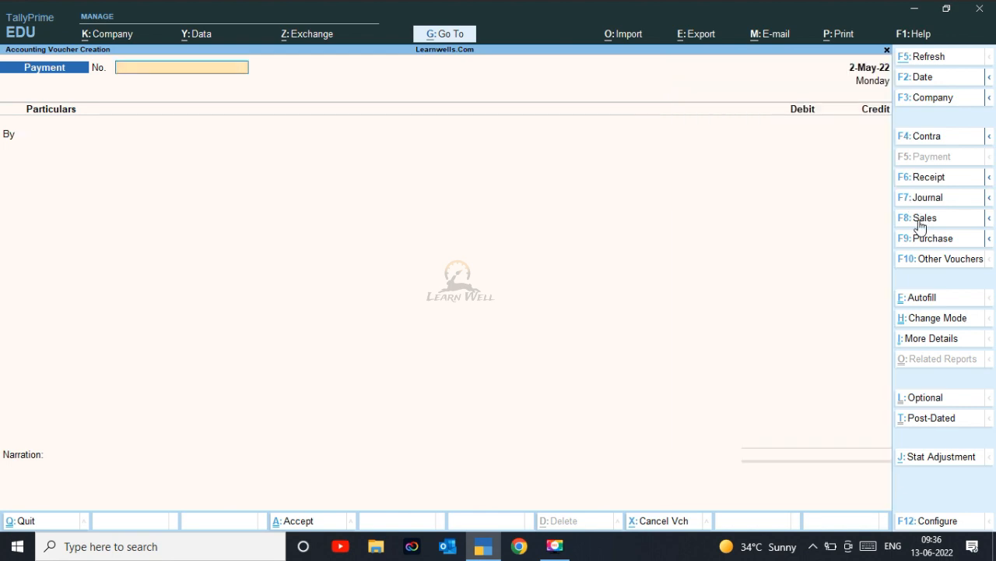
# Enter sales voucher Inv/002 for the customer with 5 PCS of Blazon Yellow & Pink Night Gown at 300.00 under Accessories 18%
pyautogui.click(919, 220)
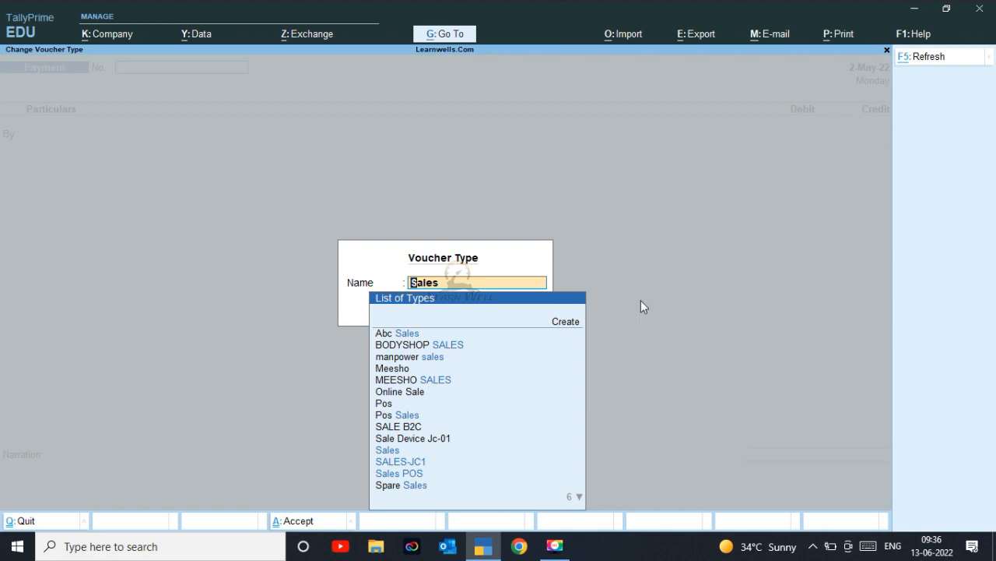
pyautogui.press('Return')
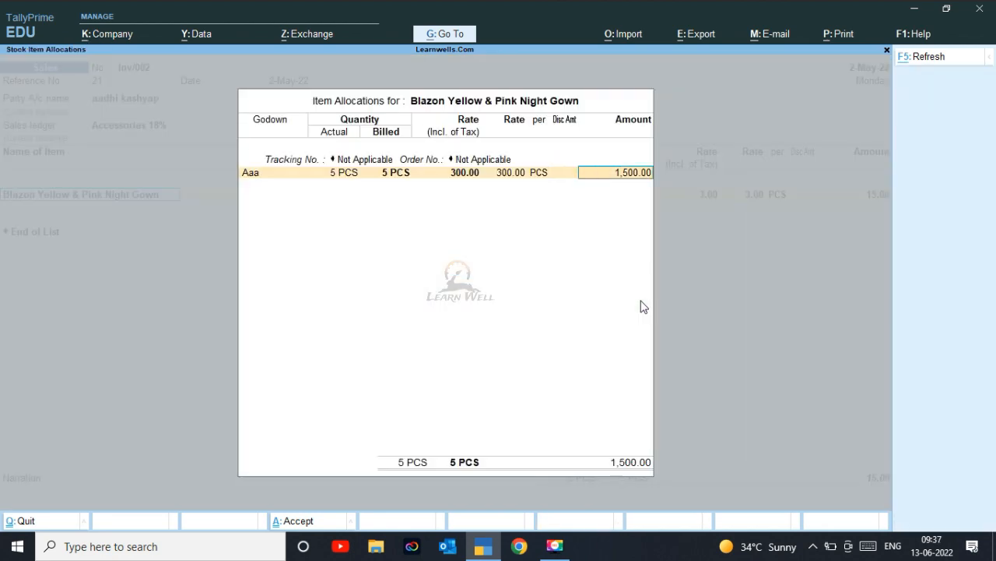
pyautogui.press('Return')
pyautogui.press('Return')
pyautogui.press('Return')
pyautogui.press('Return')
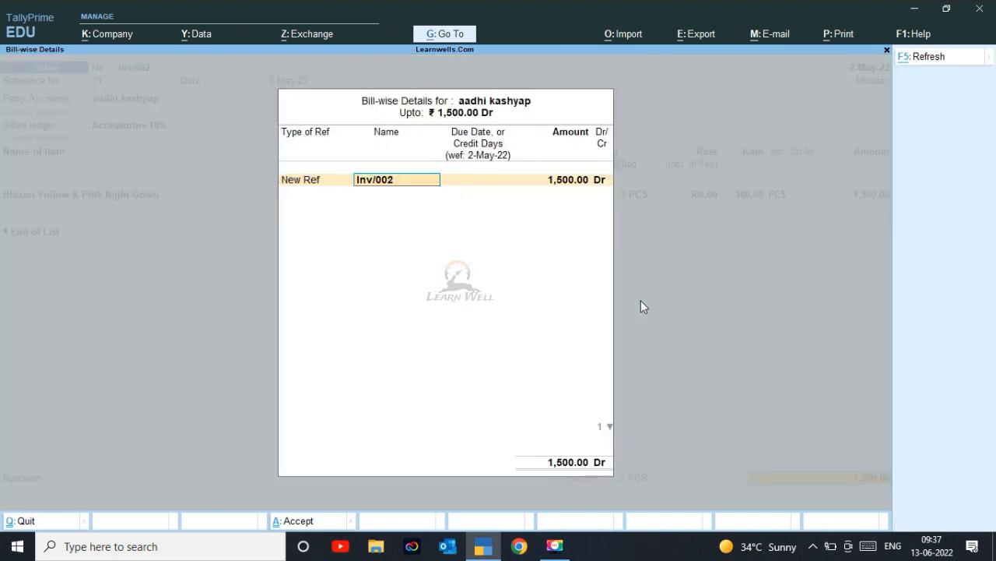
# Allocate the 1,500.00 sale as New Ref Inv/002 in the customer's bill-wise details
pyautogui.press('Return')
pyautogui.press('Return')
pyautogui.press('Return')
pyautogui.press('Return')
pyautogui.press('Return')
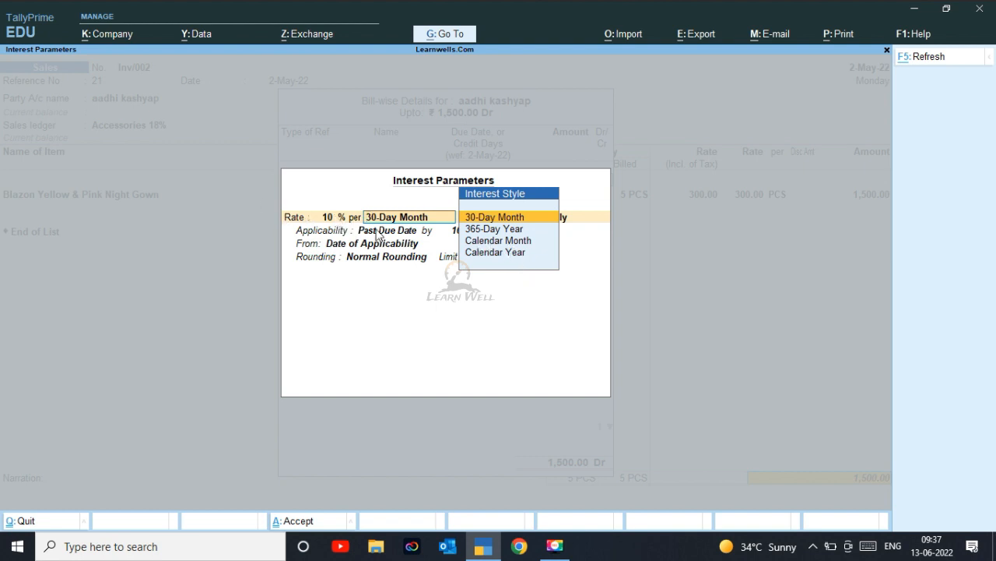
# Accept the bill's 10% per 30-Day Month rate on Debit Balances Only, applicable Past Due Date by 10 days with Normal Rounding
pyautogui.press('Return')
pyautogui.press('Return')
pyautogui.press('Return')
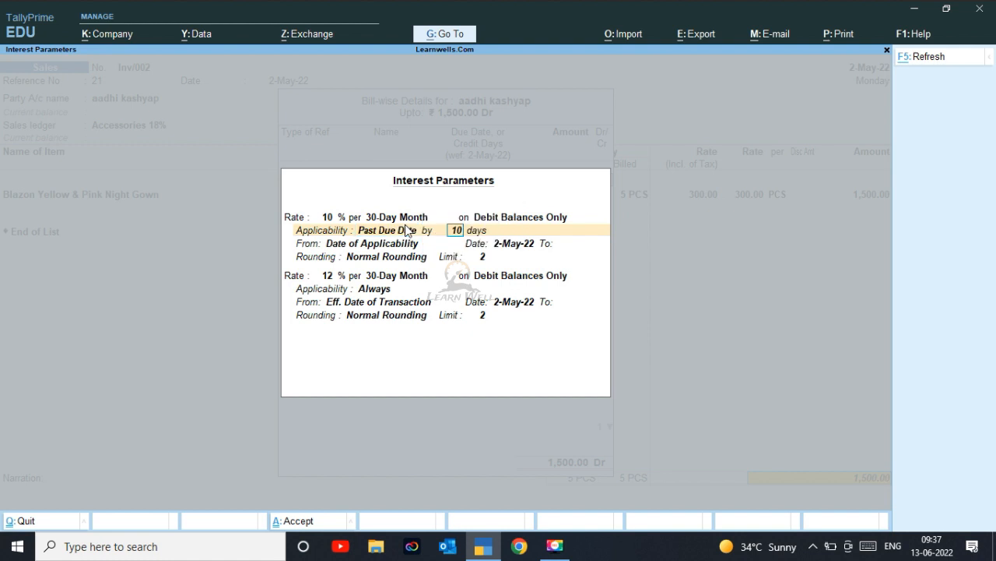
pyautogui.press('Return')
pyautogui.press('Return')
pyautogui.press('Return')
pyautogui.press('Return')
pyautogui.press('Return')
pyautogui.press('Return')
# Accept the bill's 12% per 30-Day Month rate, save the sales voucher, and return to the Gateway of Tally
pyautogui.press('Return')
pyautogui.press('Return')
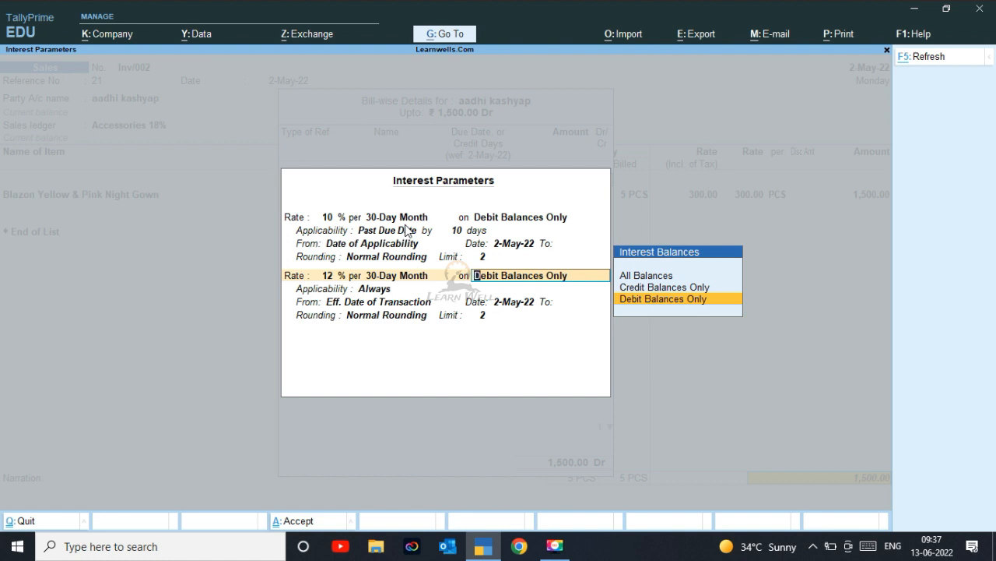
pyautogui.press('Return')
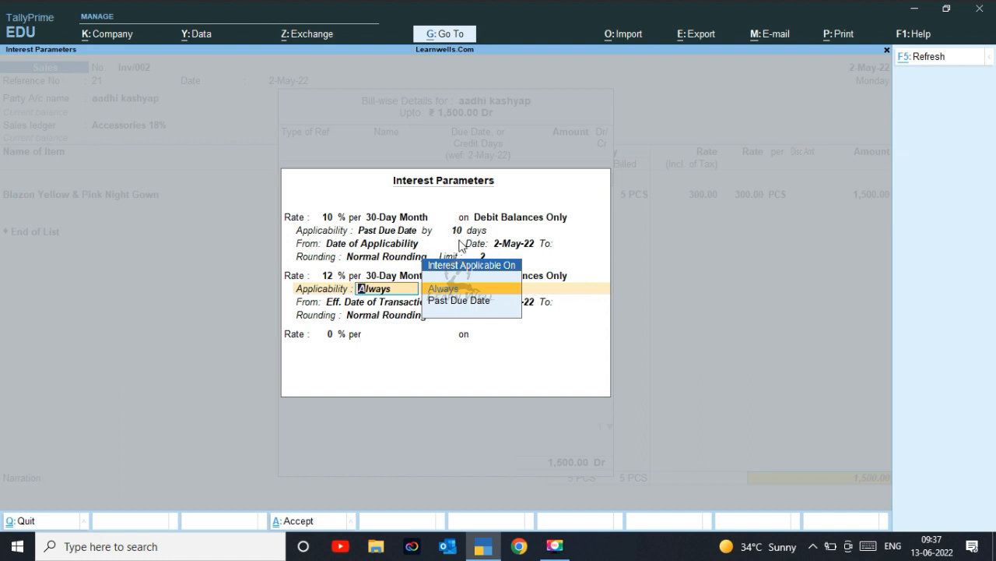
pyautogui.press('Return')
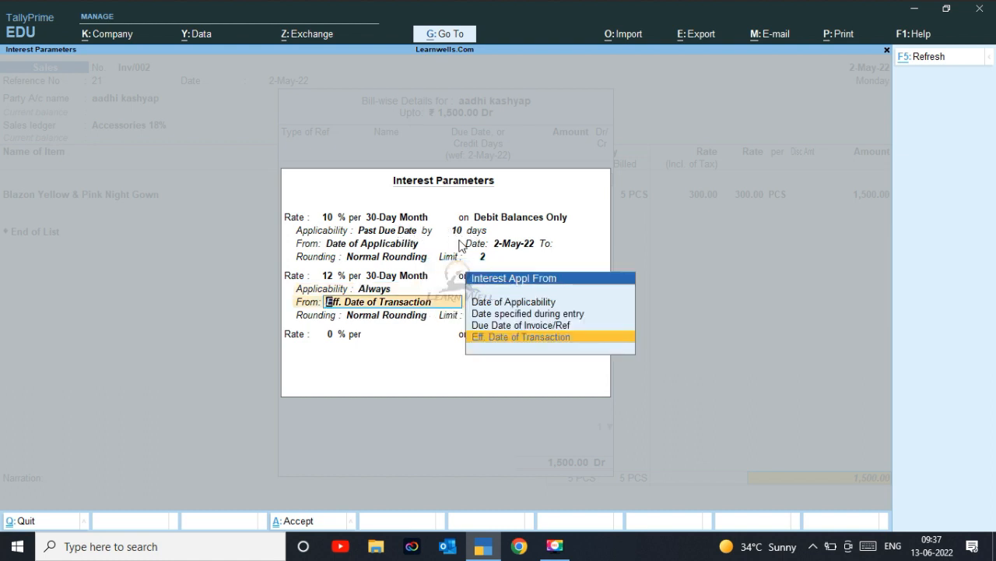
pyautogui.press('Return')
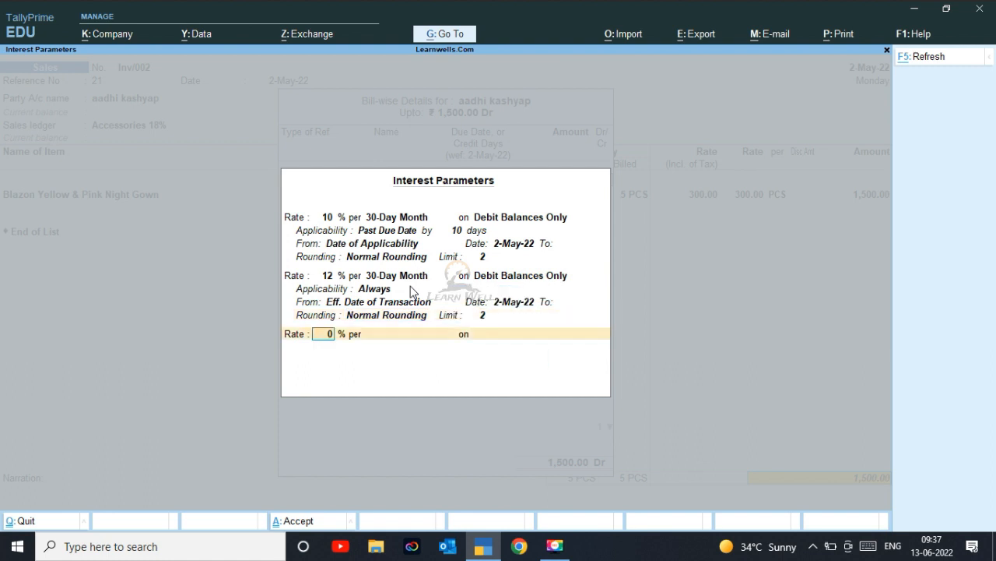
pyautogui.press('Return')
pyautogui.press('Return')
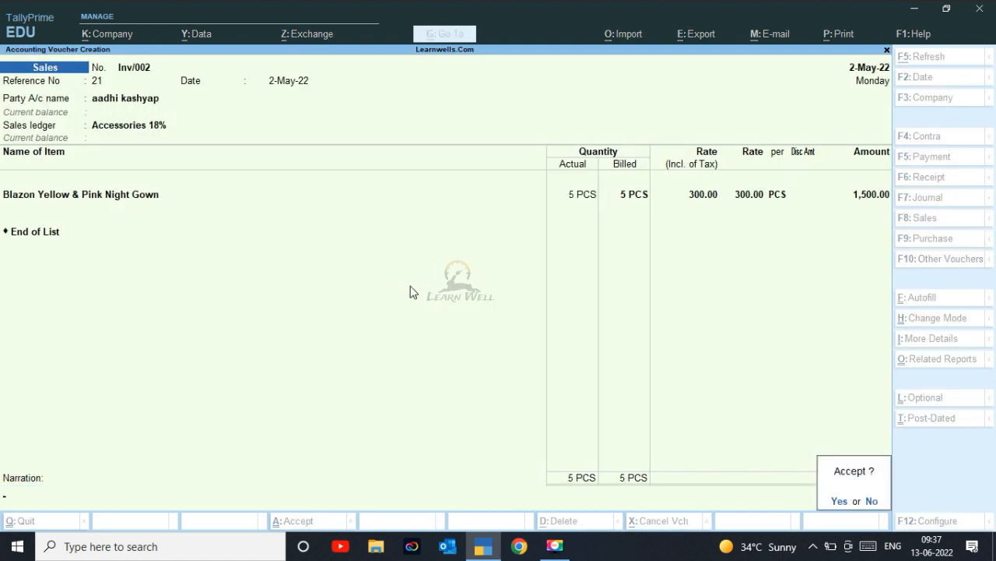
pyautogui.press('Return')
pyautogui.press('Escape')
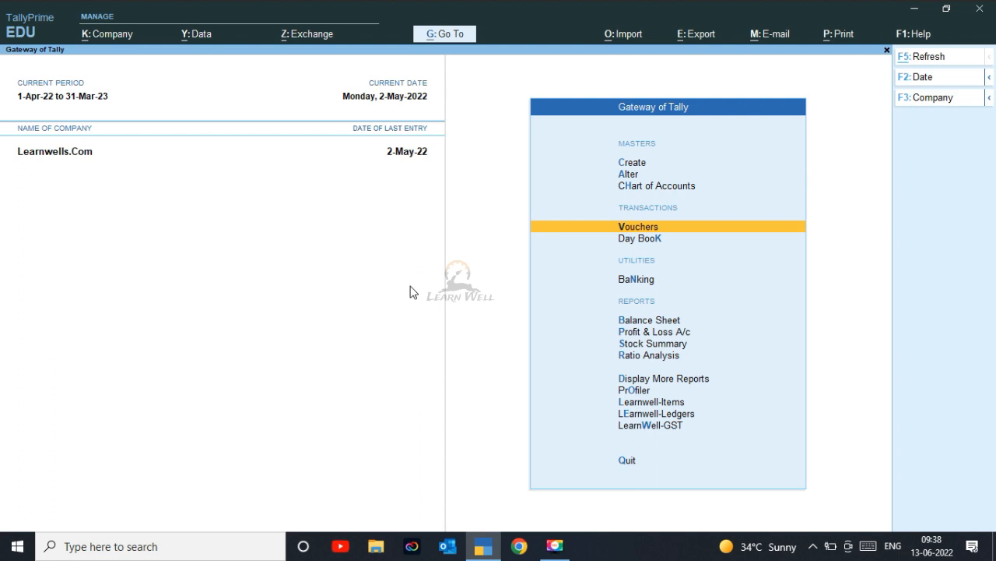
# Open the group-wise Interest Calculations report for Bank OD A/c from the Statements of Accounts
pyautogui.click(650, 379)
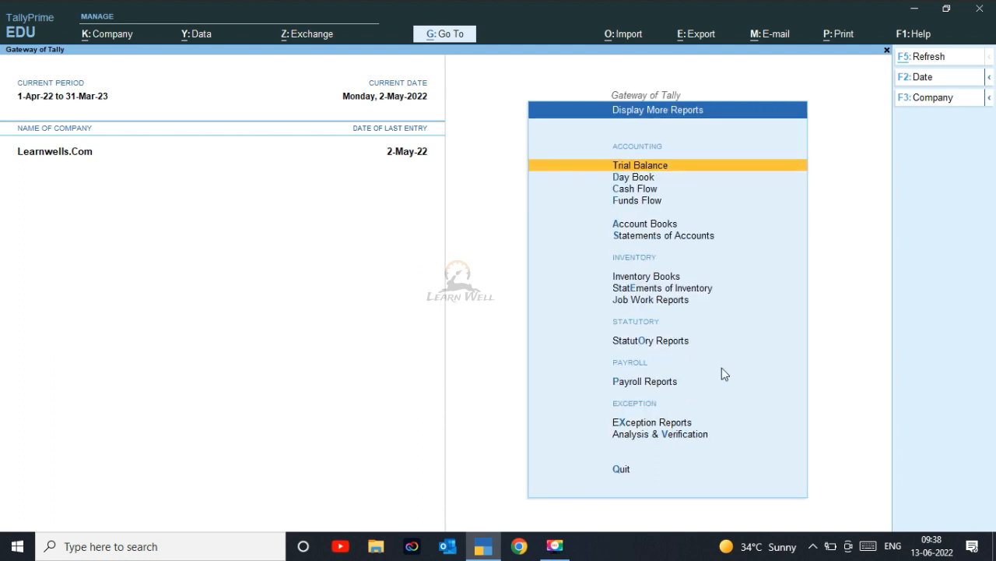
pyautogui.click(664, 235)
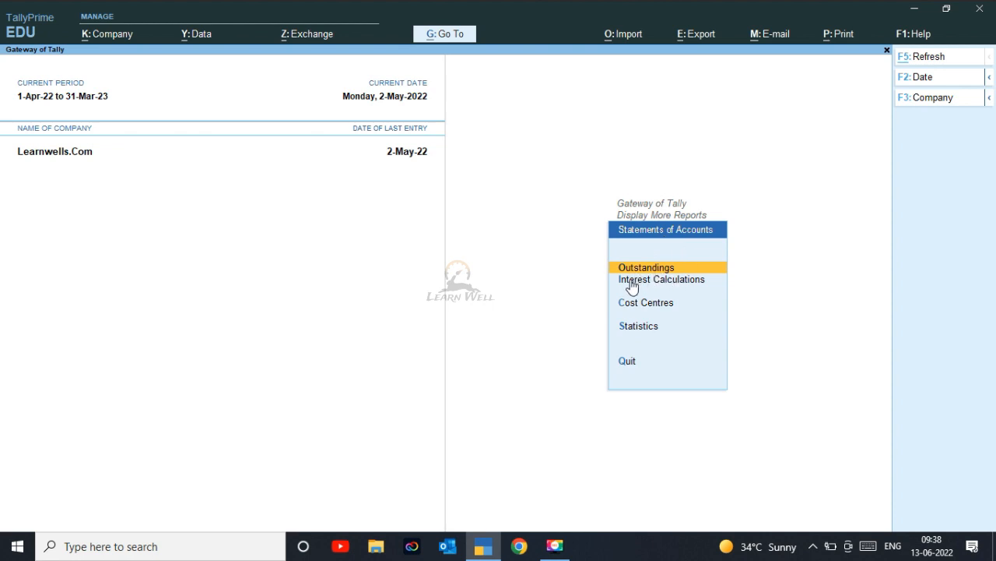
pyautogui.click(630, 282)
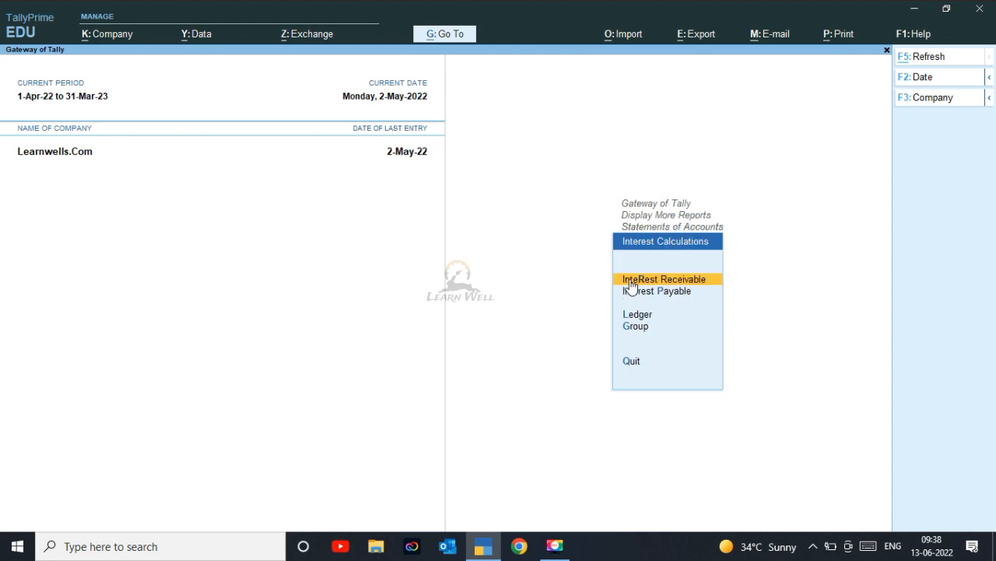
pyautogui.click(642, 332)
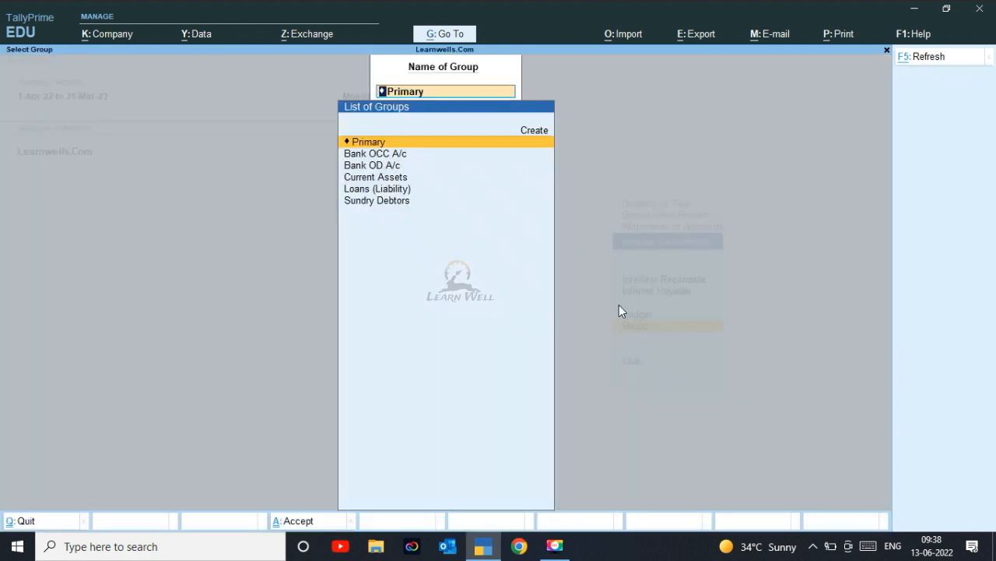
pyautogui.press('Down')
pyautogui.press('Down')
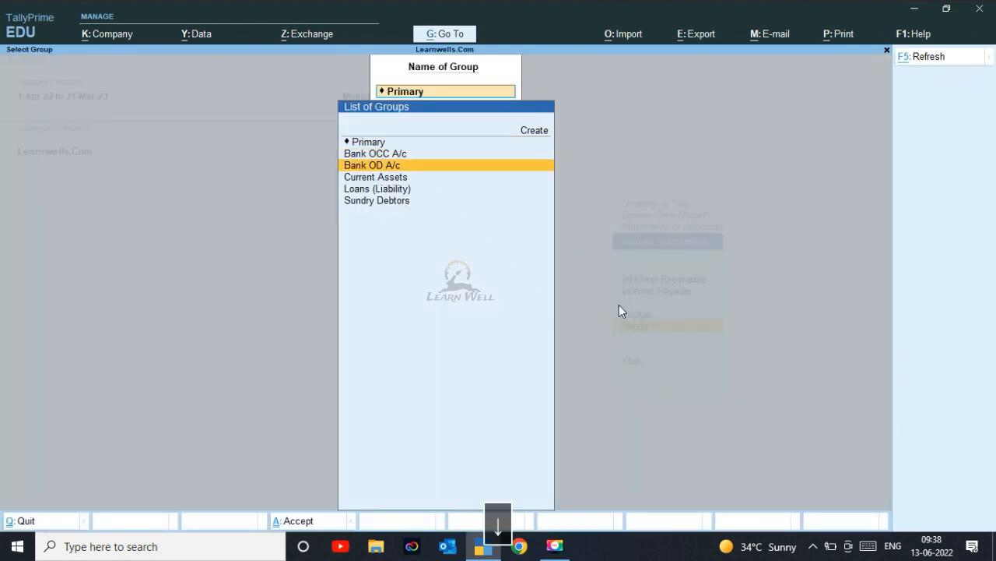
pyautogui.press('Up')
pyautogui.press('Down')
pyautogui.press('Return')
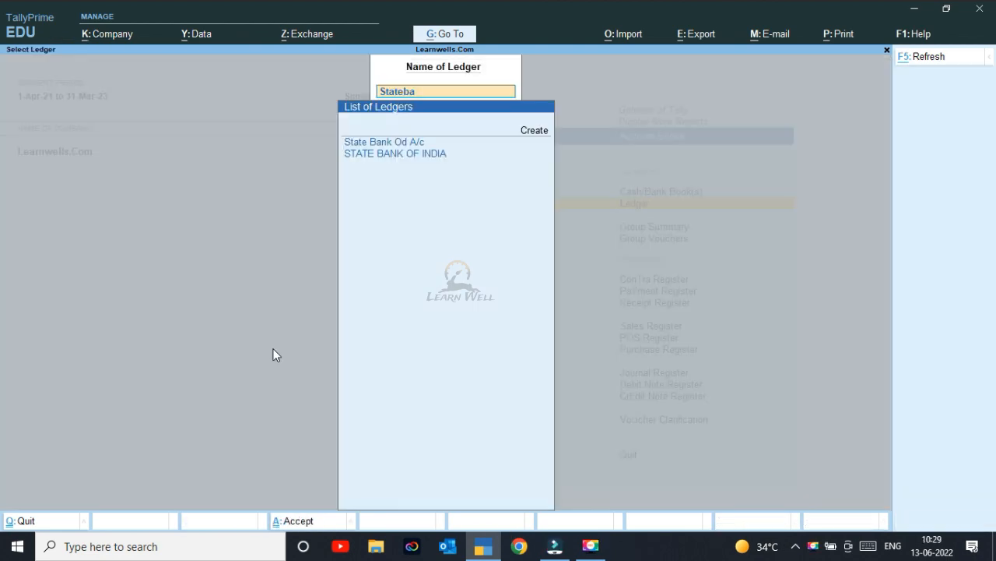
# Display the State Bank Od A/c ledger account and open its payment voucher 24 for alteration
pyautogui.press('Down')
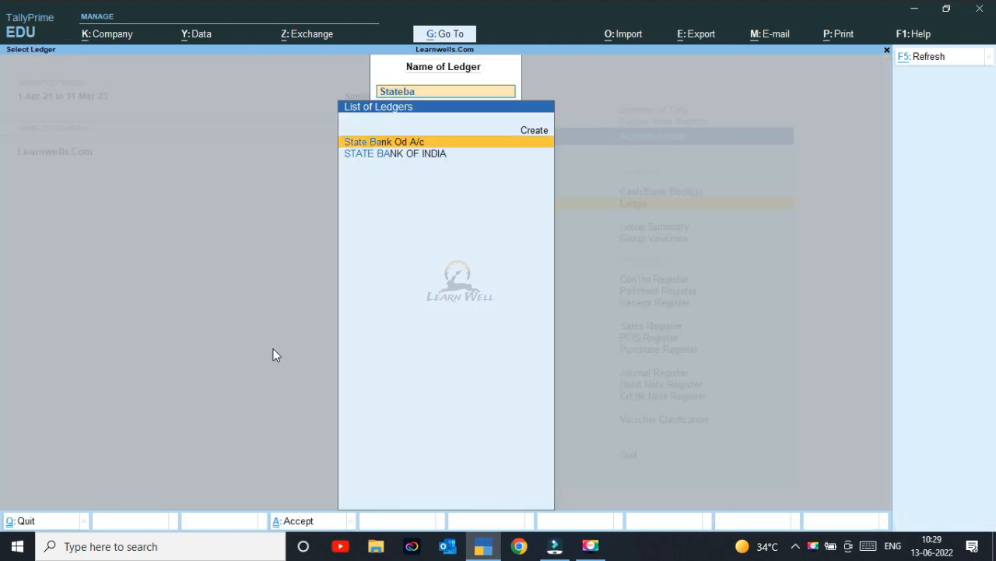
pyautogui.press('Return')
pyautogui.hotkey('ctrl', 'Return')
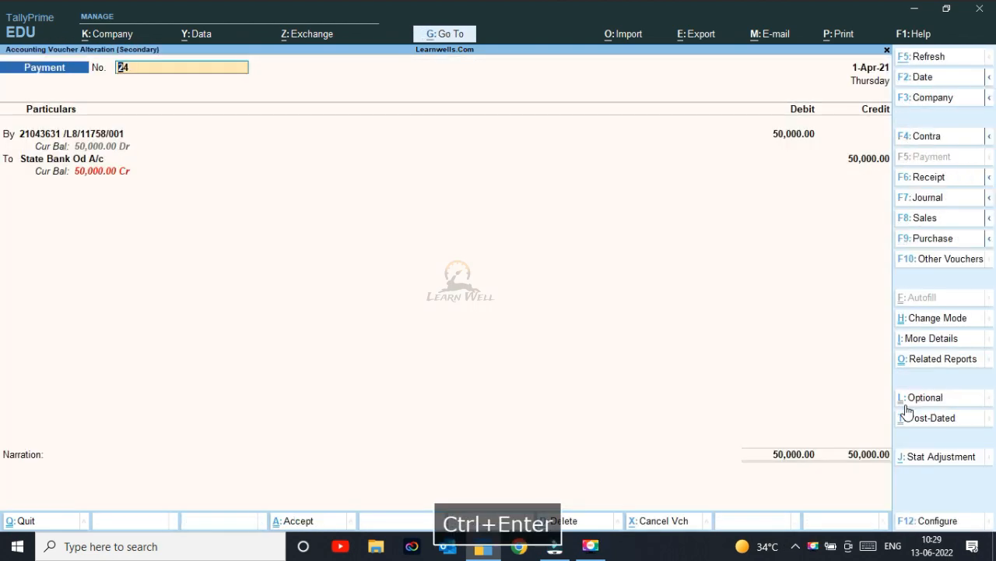
# Set the cheque's instrument date to 1-Apr-21 in the State Bank Od A/c bank allocations and save the payment voucher
pyautogui.press('Return')
pyautogui.press('Return')
pyautogui.press('Return')
pyautogui.press('Return')
pyautogui.press('Return')
pyautogui.press('Return')
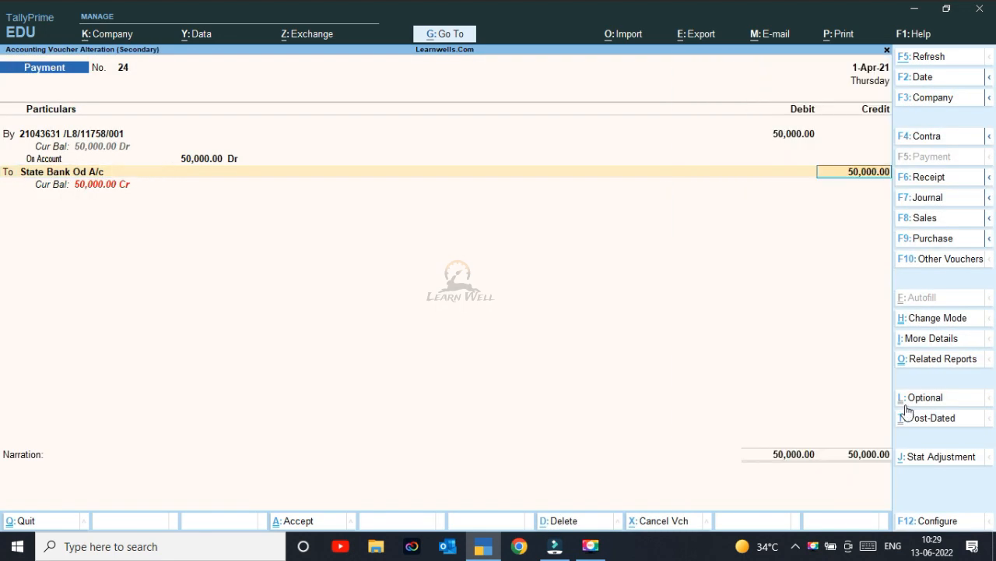
pyautogui.press('Return')
pyautogui.press('Return')
pyautogui.press('Return')
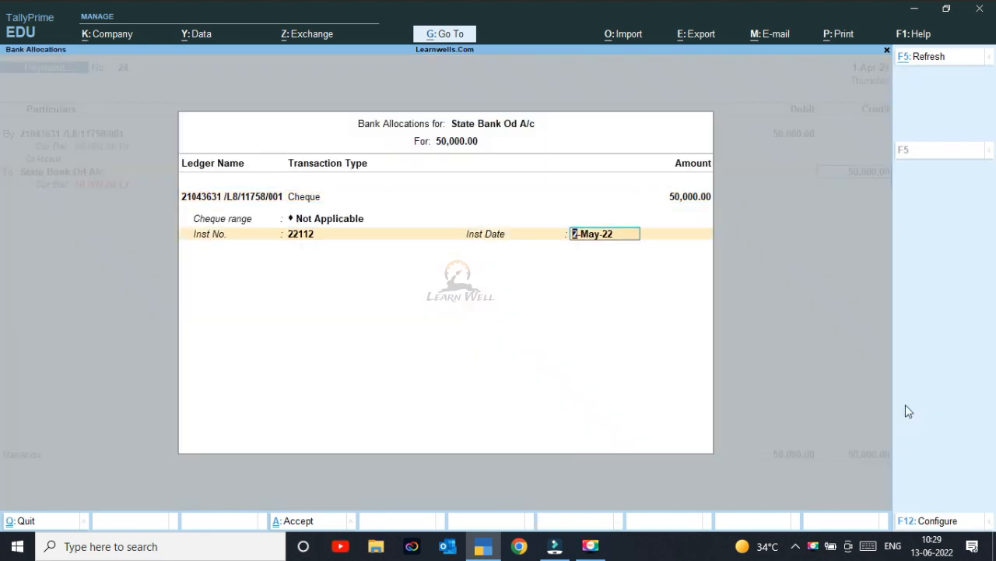
pyautogui.write('1.4.21')
pyautogui.press('Return')
pyautogui.press('Return')
pyautogui.press('Return')
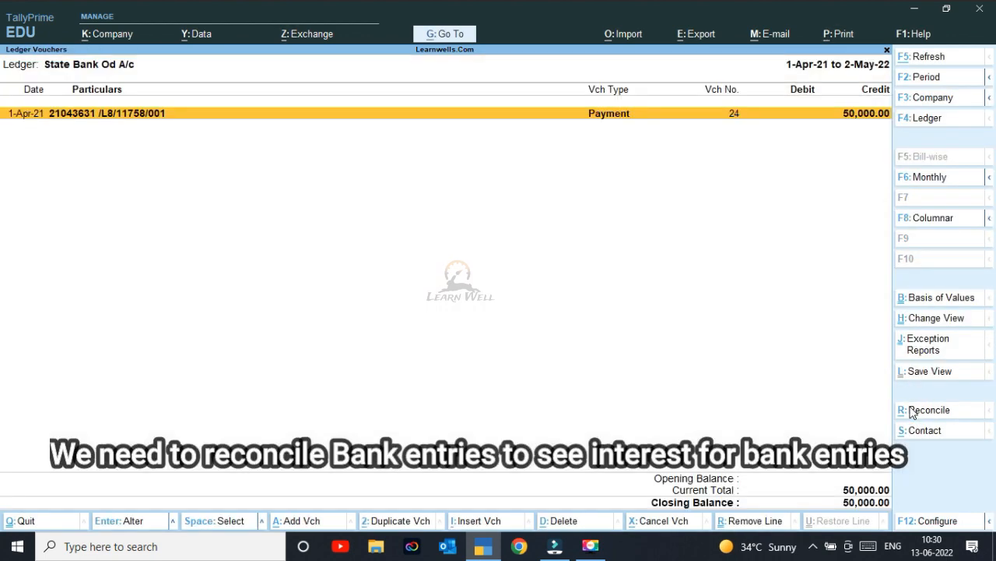
# Reconcile the State Bank Od A/c cheque payment with bank date 1-Apr-21 and return to the Gateway of Tally
pyautogui.click(909, 411)
pyautogui.write('1')
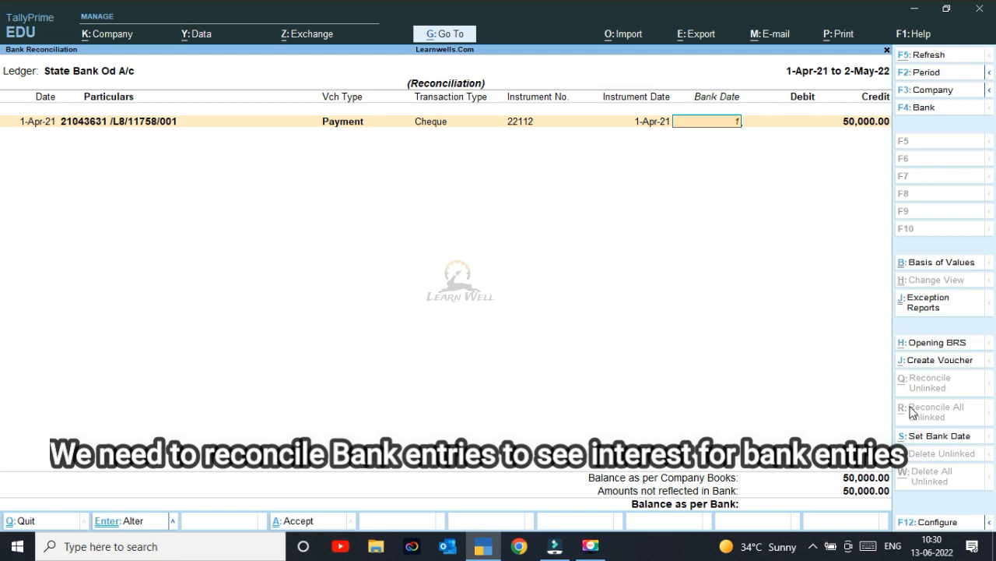
pyautogui.write('.4.21')
pyautogui.press('Return')
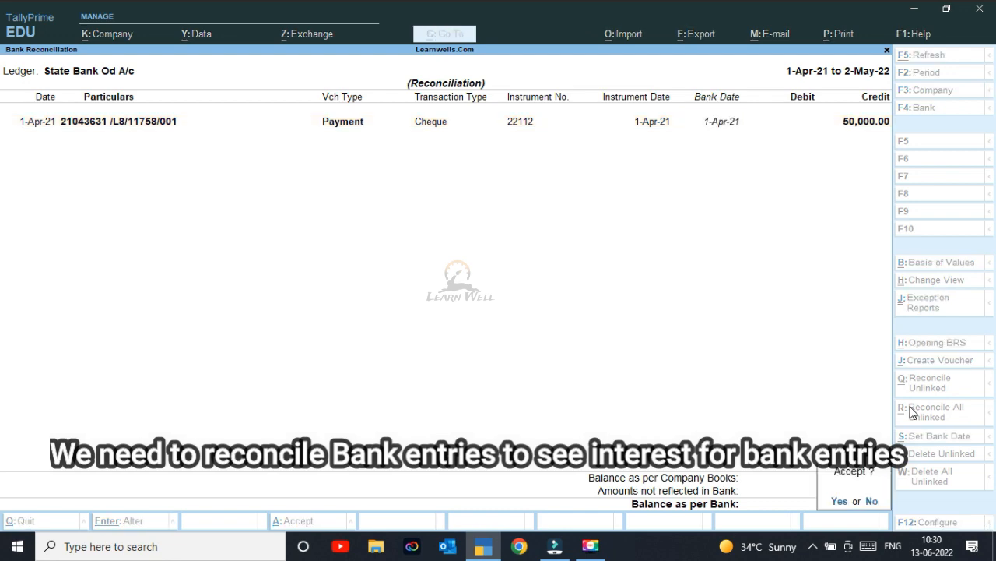
pyautogui.press('Return')
pyautogui.press('Escape')
pyautogui.press('Escape')
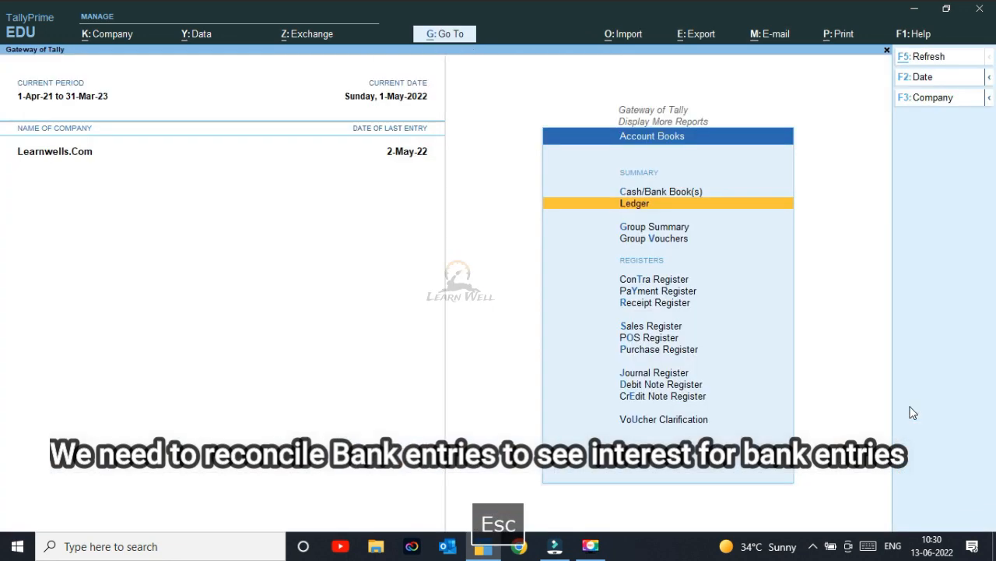
pyautogui.press('Escape')
pyautogui.press('Escape')
# Display the Interest Payable report and drill down through Loans (Liability) and Bank OD A/c to the State Bank Od A/c interest details
pyautogui.press('Return')
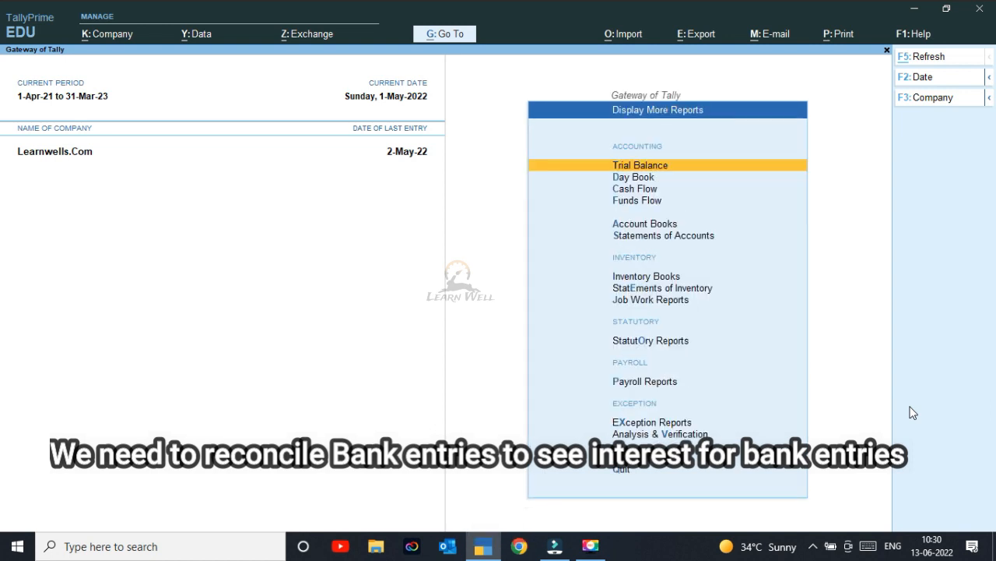
pyautogui.press('s')
pyautogui.press('Down')
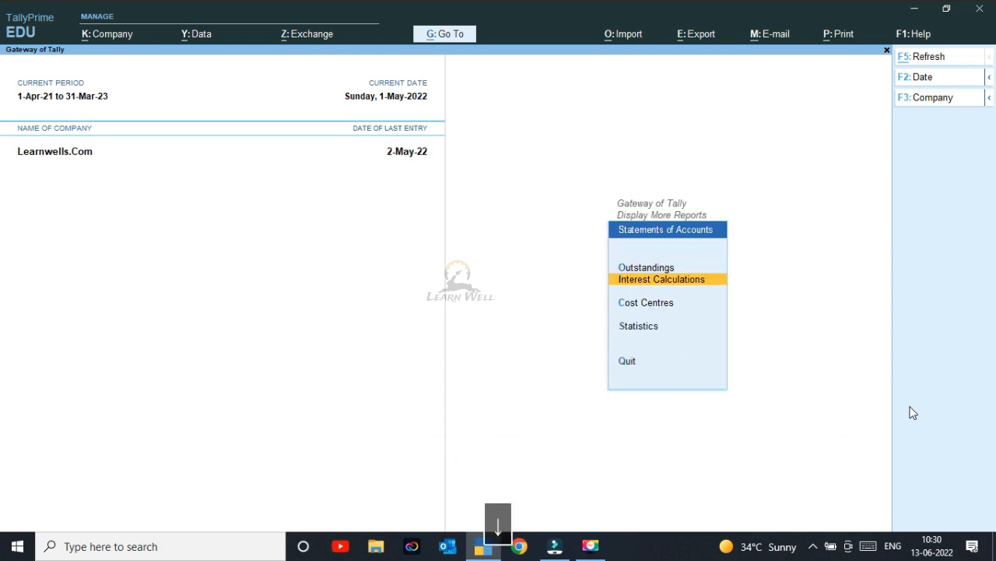
pyautogui.press('Return')
pyautogui.press('Down')
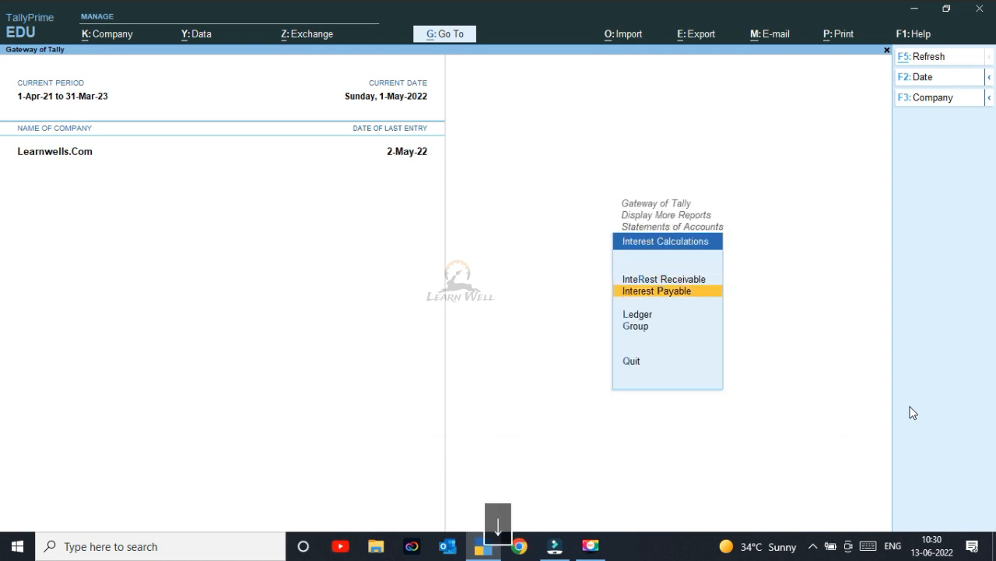
pyautogui.press('Return')
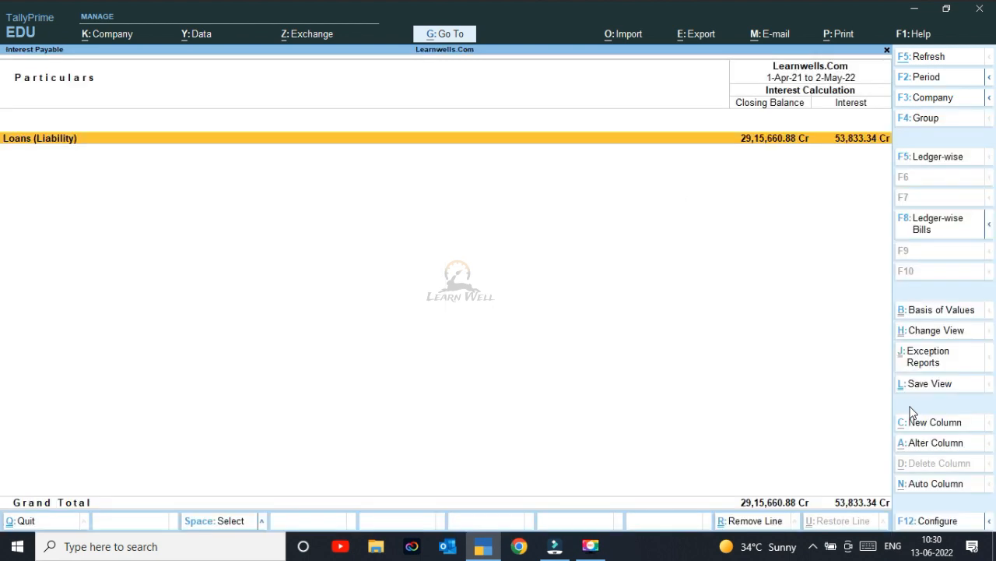
pyautogui.press('Return')
pyautogui.press('Return')
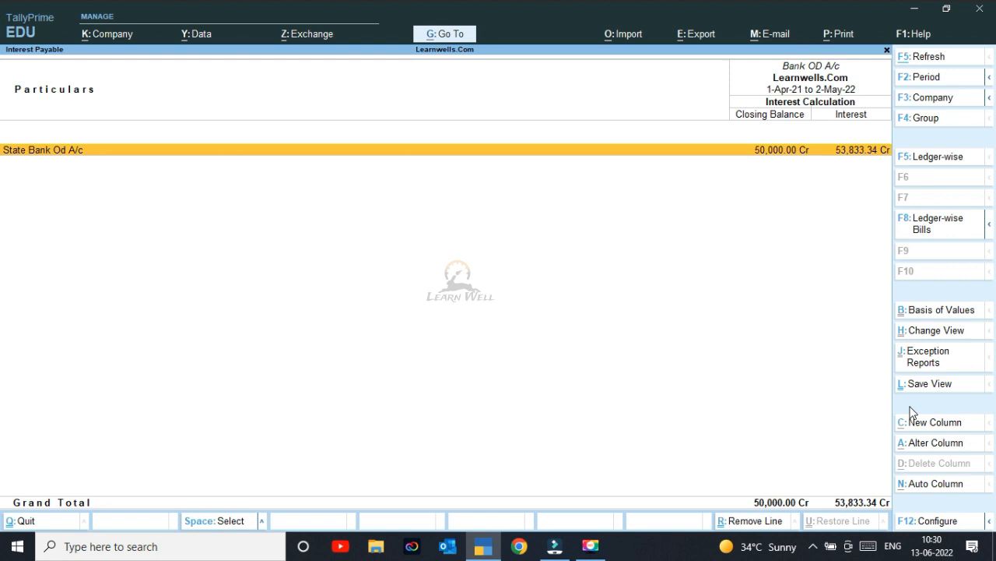
pyautogui.press('Return')
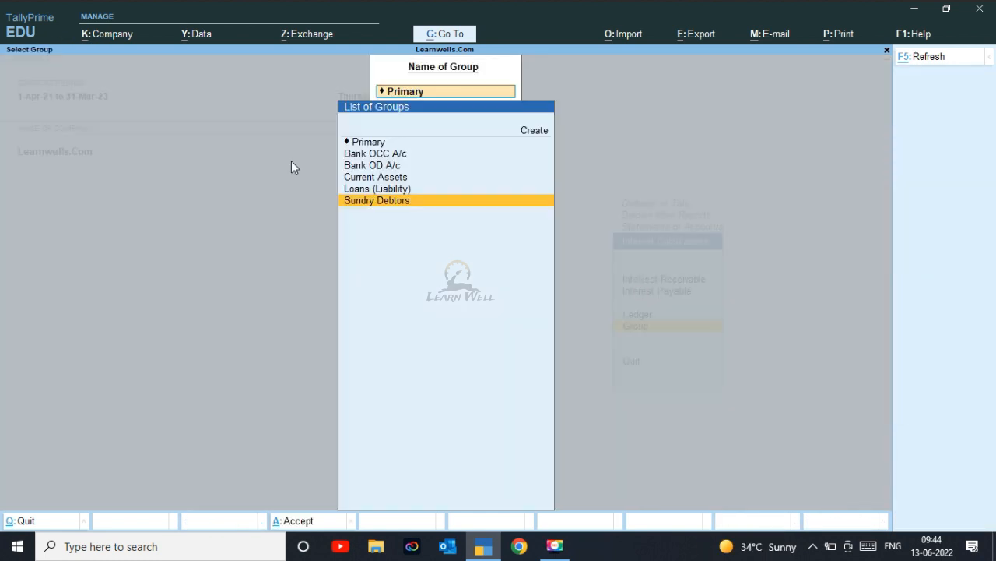
# Display the group interest calculation for Sundry Debtors and view the bill-wise interest of each of its two customers
pyautogui.press('Return')
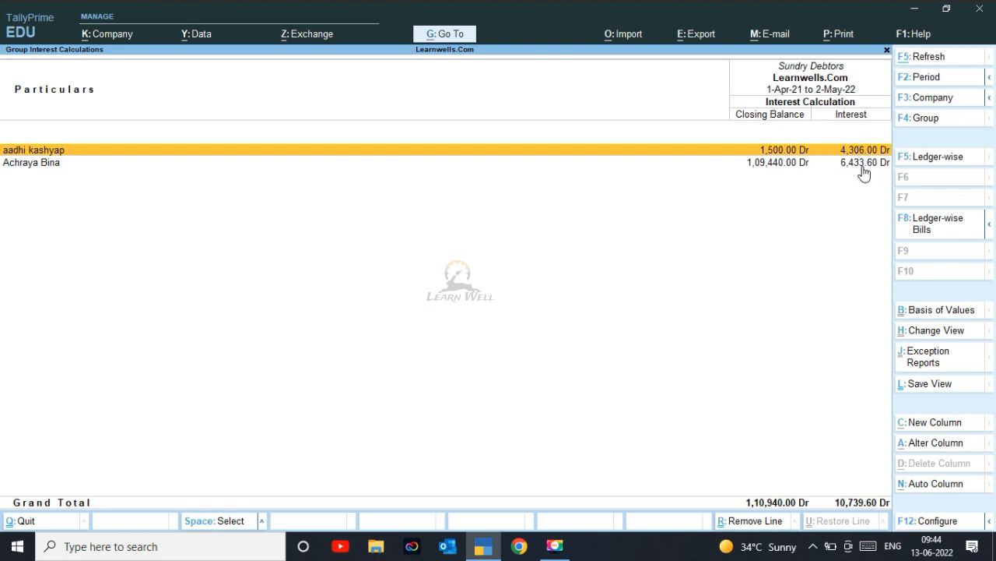
pyautogui.press('Return')
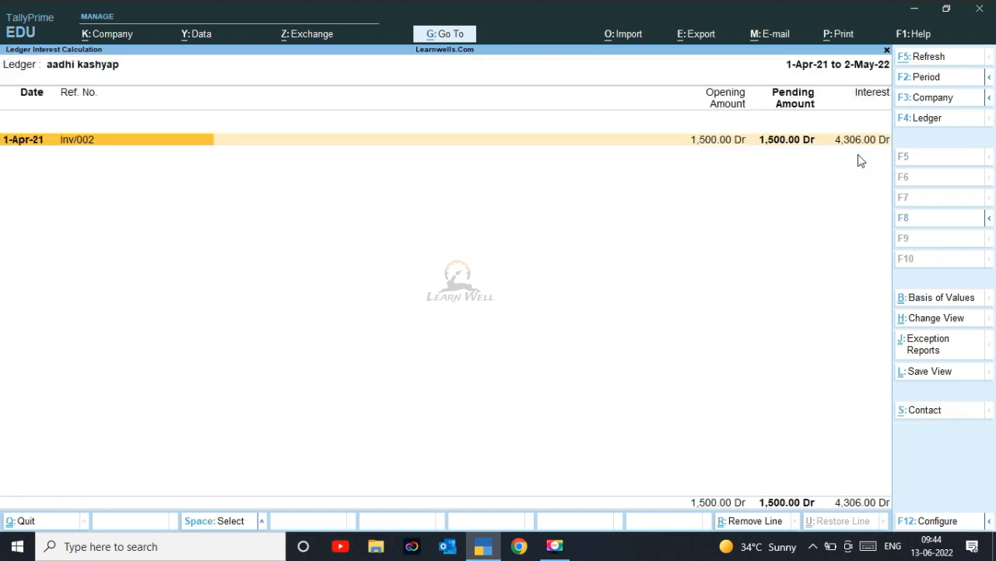
pyautogui.press('Escape')
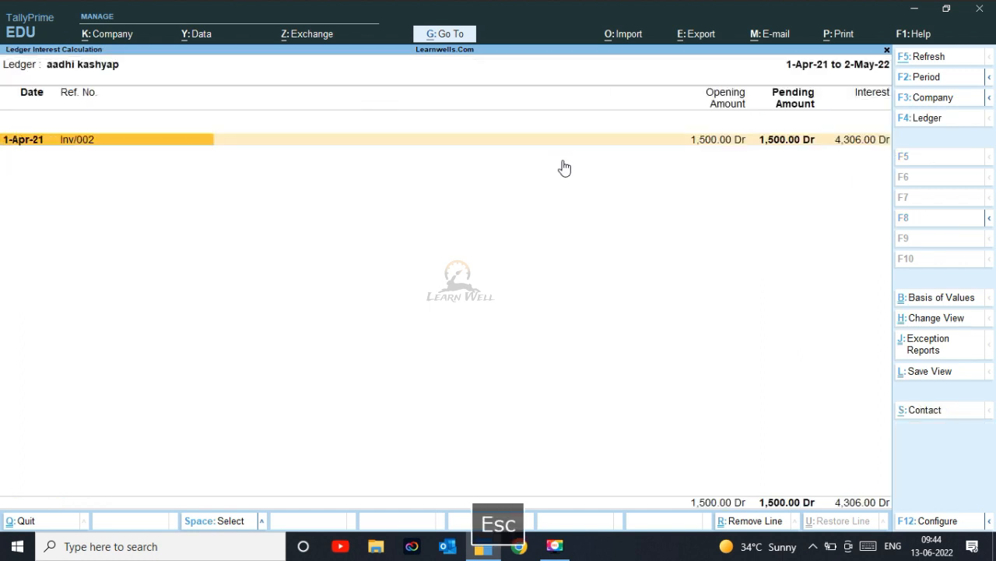
pyautogui.press('Down')
pyautogui.press('Return')
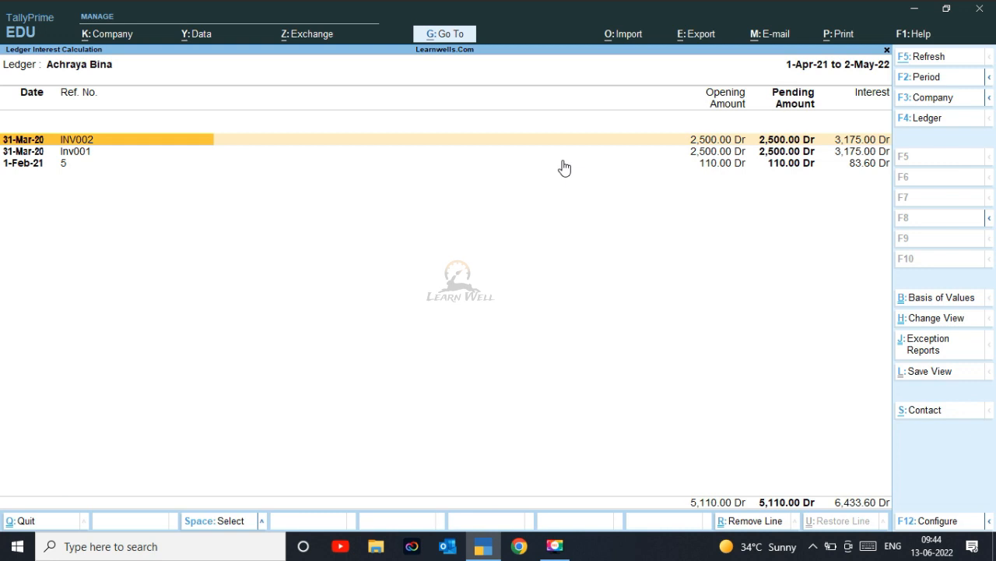
pyautogui.press('Escape')
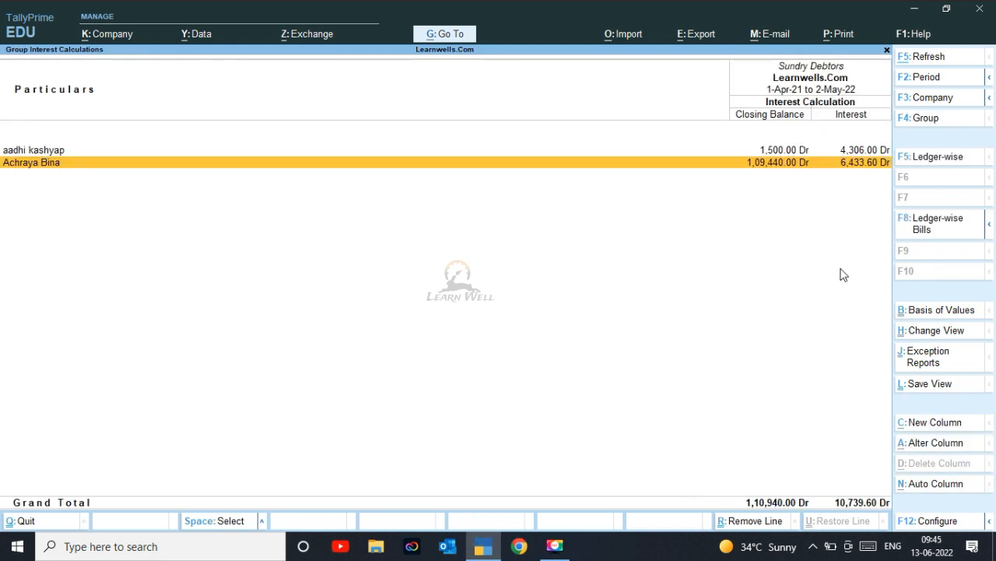
# Show the Sundry Debtors interest report as ledger-wise bills, return it to the summary, and close the report
pyautogui.click(935, 230)
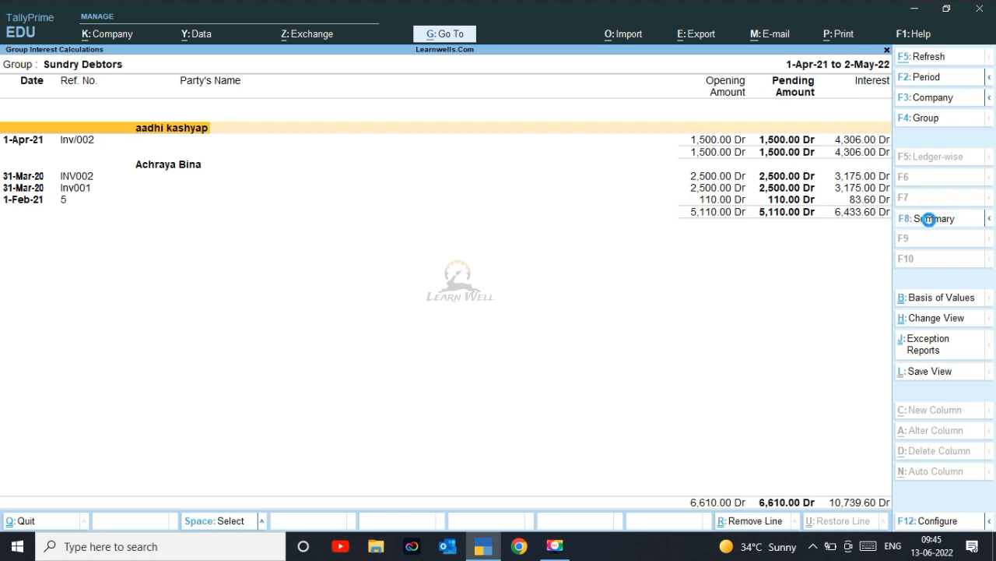
pyautogui.click(928, 222)
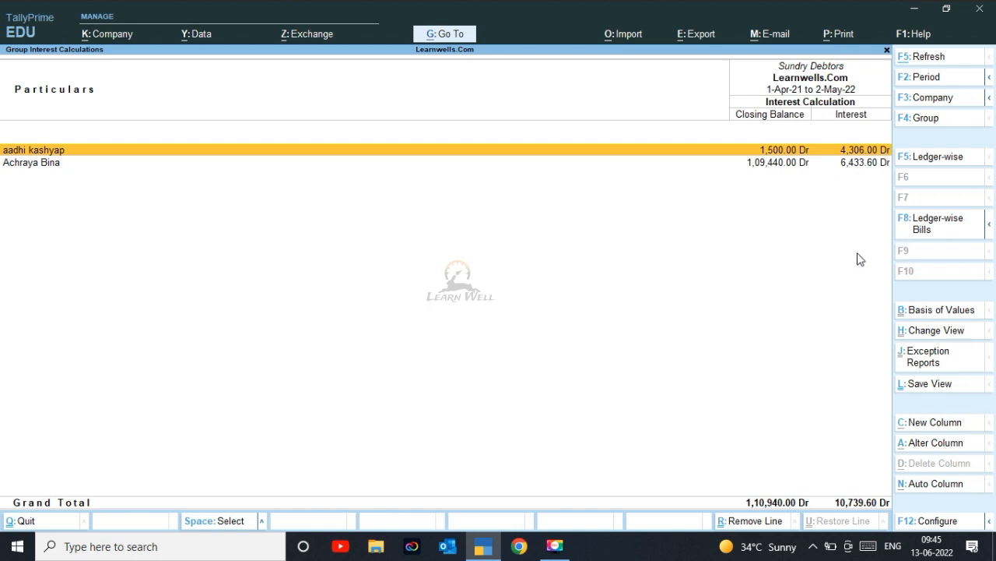
pyautogui.press('Escape')
# View the ledger-wise interest calculation for the first customer and for the customer listed just above State Bank Od A/c
pyautogui.press('Up')
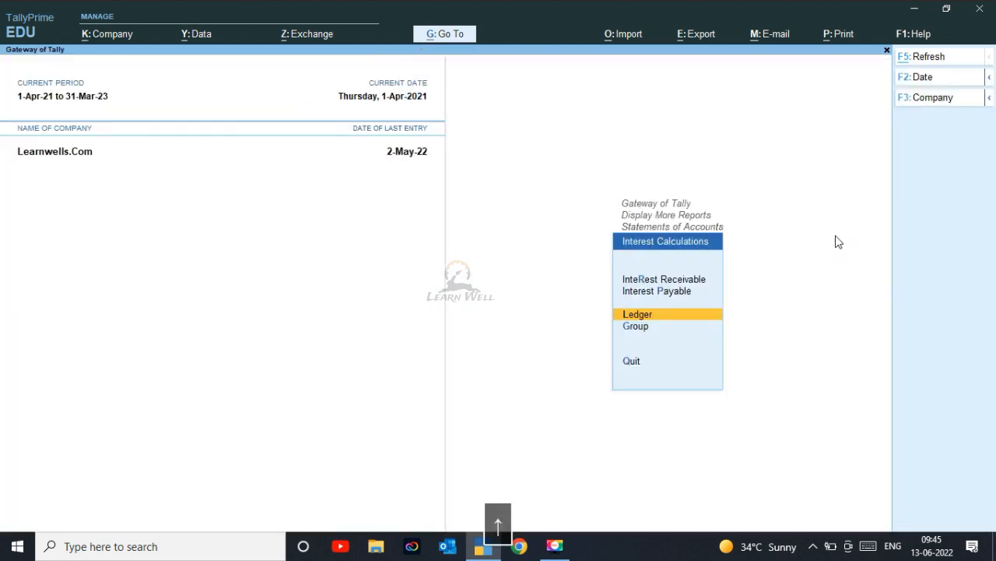
pyautogui.press('Return')
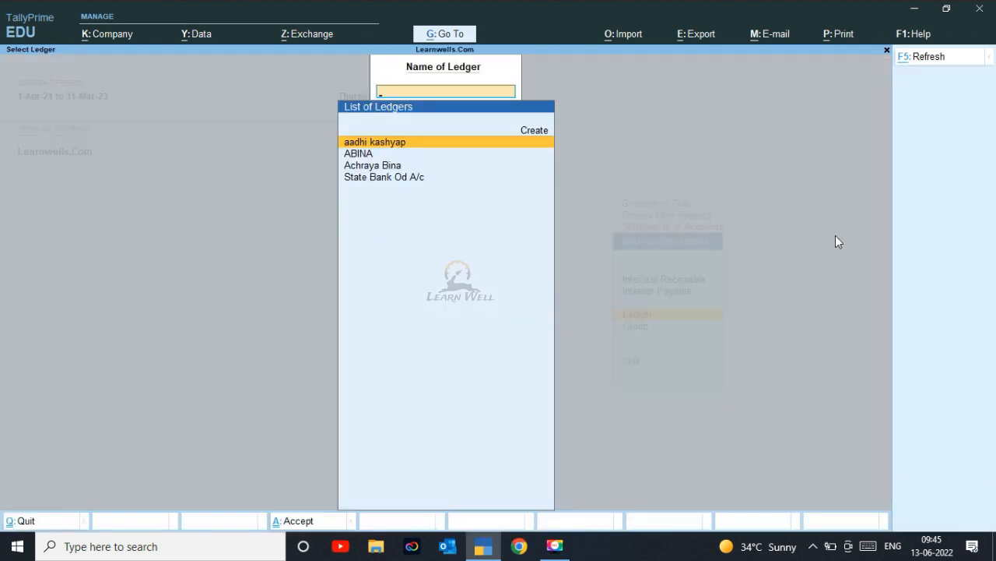
pyautogui.press('Return')
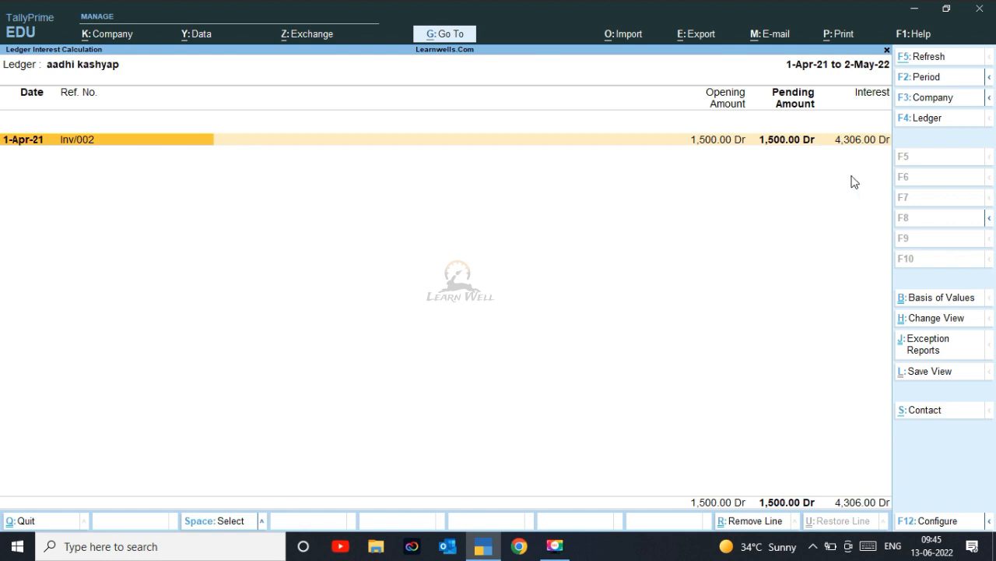
pyautogui.press('Escape')
pyautogui.press('Down')
pyautogui.press('Down')
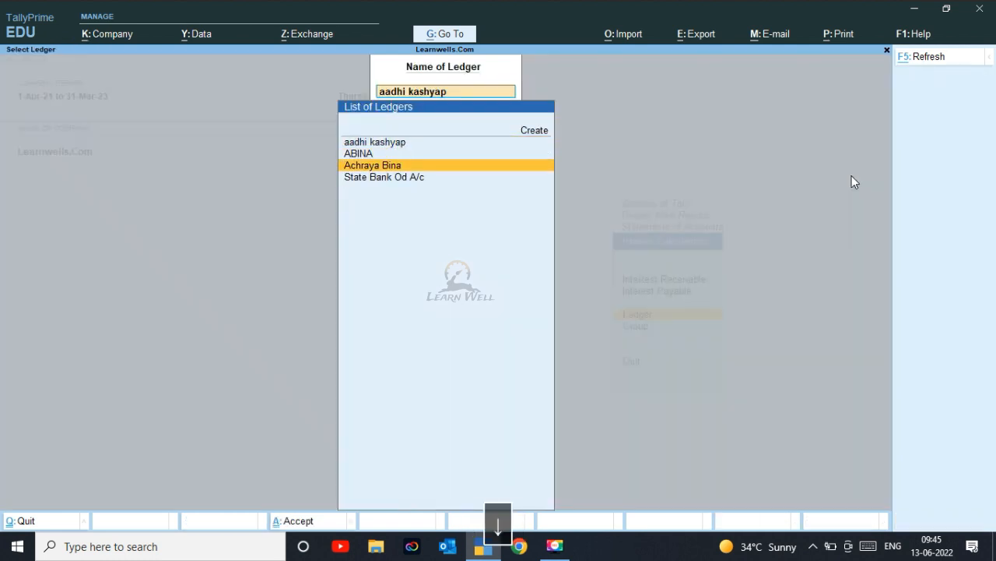
pyautogui.press('Return')
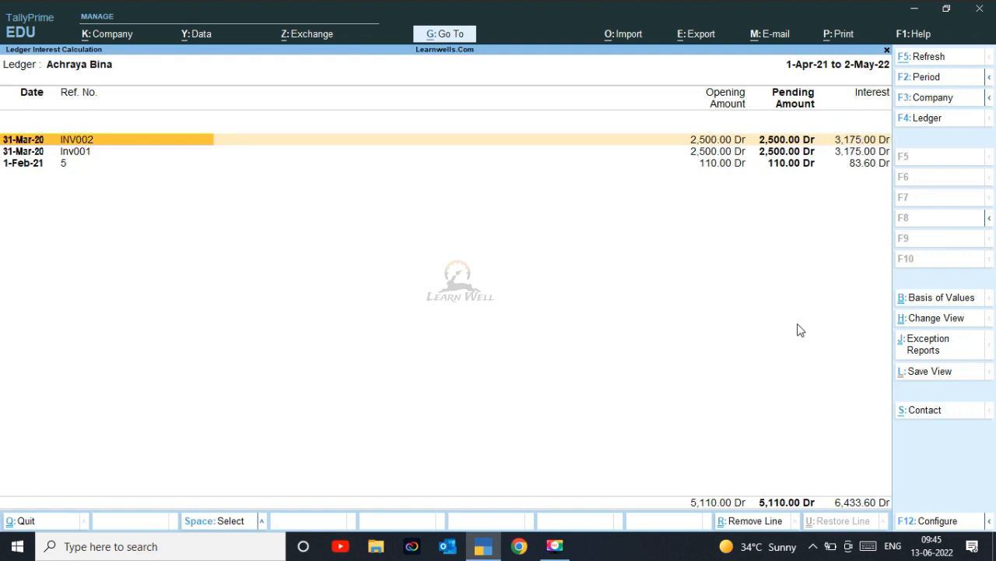
pyautogui.press('Escape')
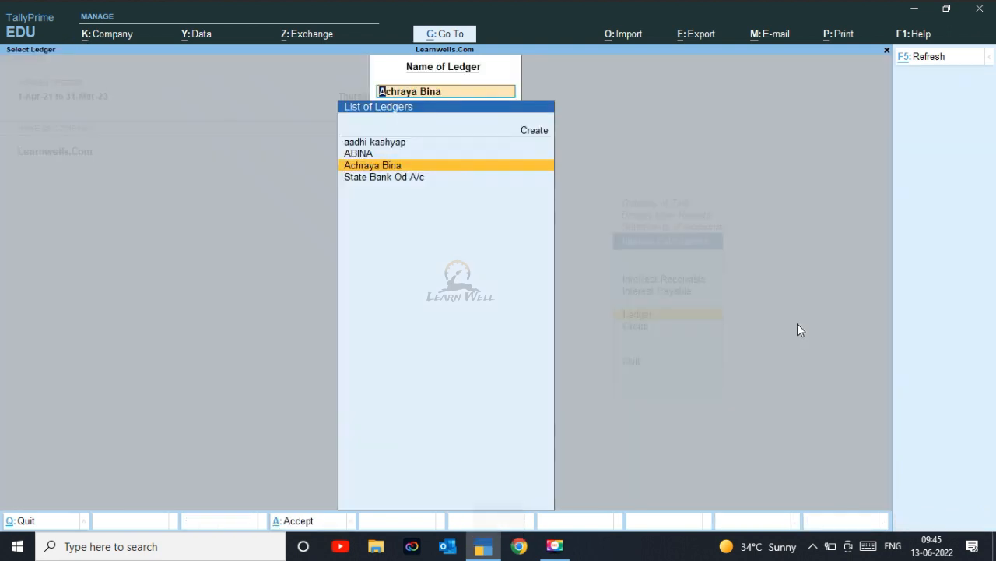
# Reopen the interest calculation of the customer listed above State Bank Od A/c and expand the details of bills INV002 and Inv001
pyautogui.press('Return')
pyautogui.hotkey('shift', 'Return')
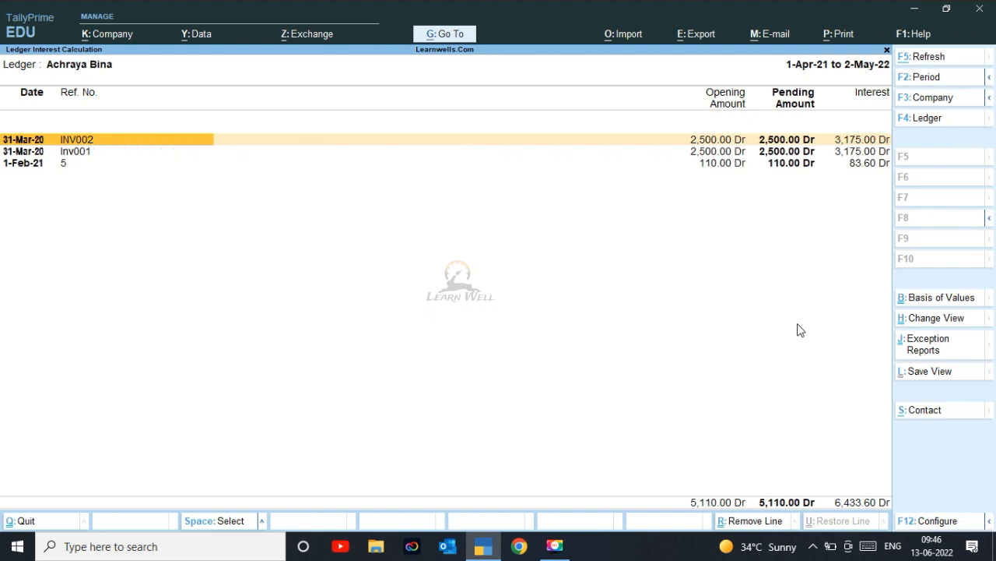
pyautogui.hotkey('shift', 'Return')
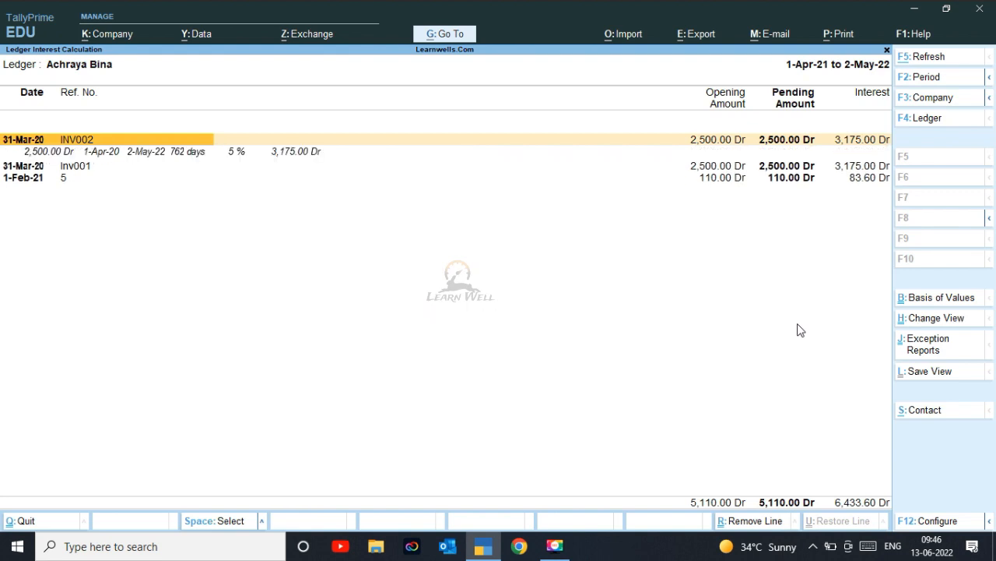
pyautogui.press('Down')
pyautogui.press('Down')
pyautogui.hotkey('shift', 'Return')
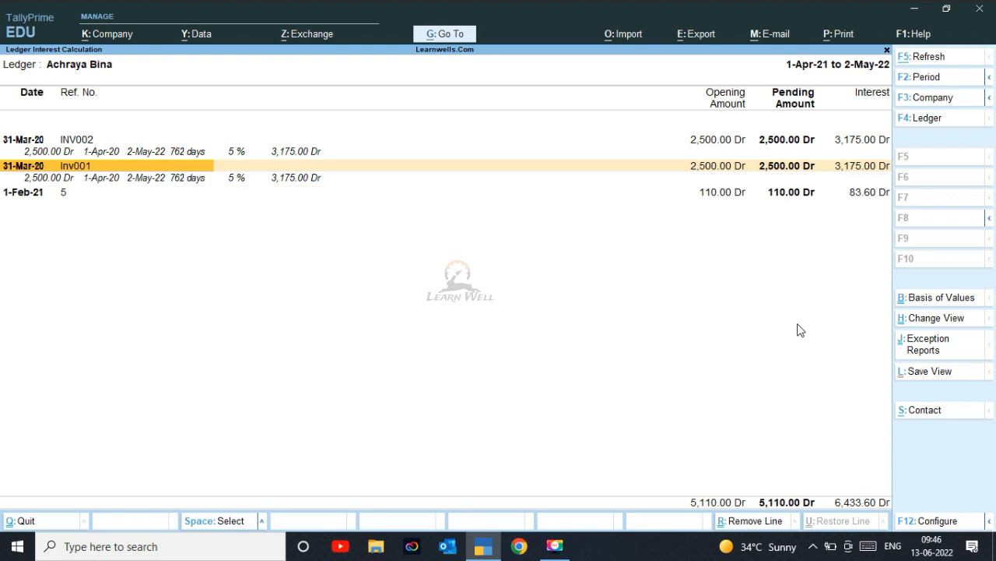
pyautogui.press('Down')
pyautogui.press('Up')
pyautogui.press('Up')
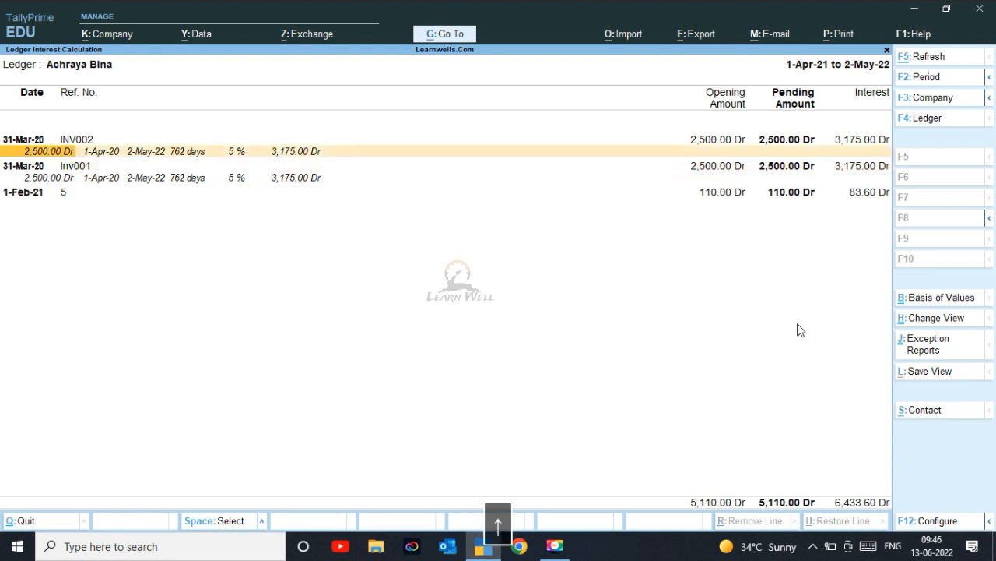
# Open the first customer's ledger interest calculation and examine the breakdown of bill Inv/002
pyautogui.press('Escape')
pyautogui.press('Up')
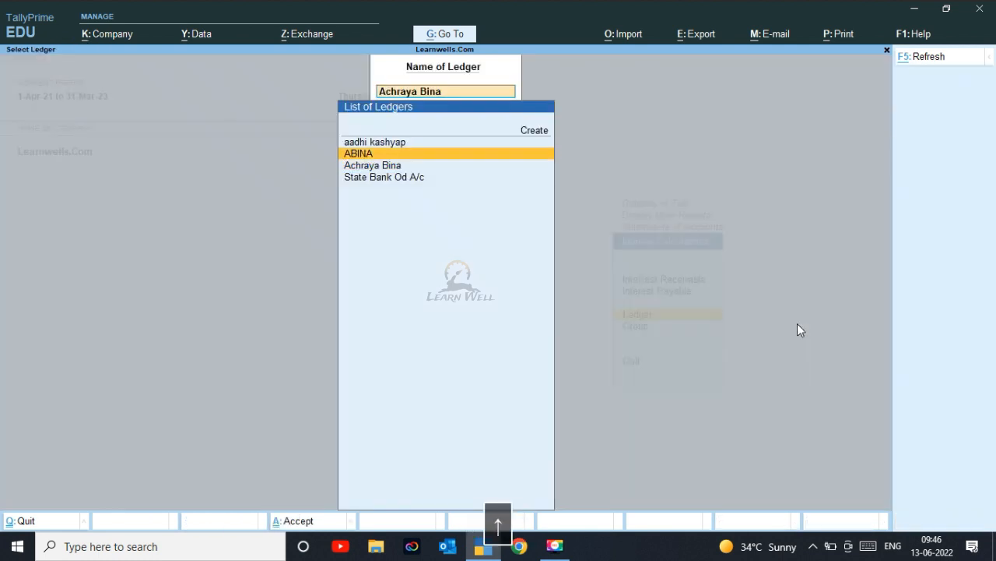
pyautogui.press('Up')
pyautogui.press('Return')
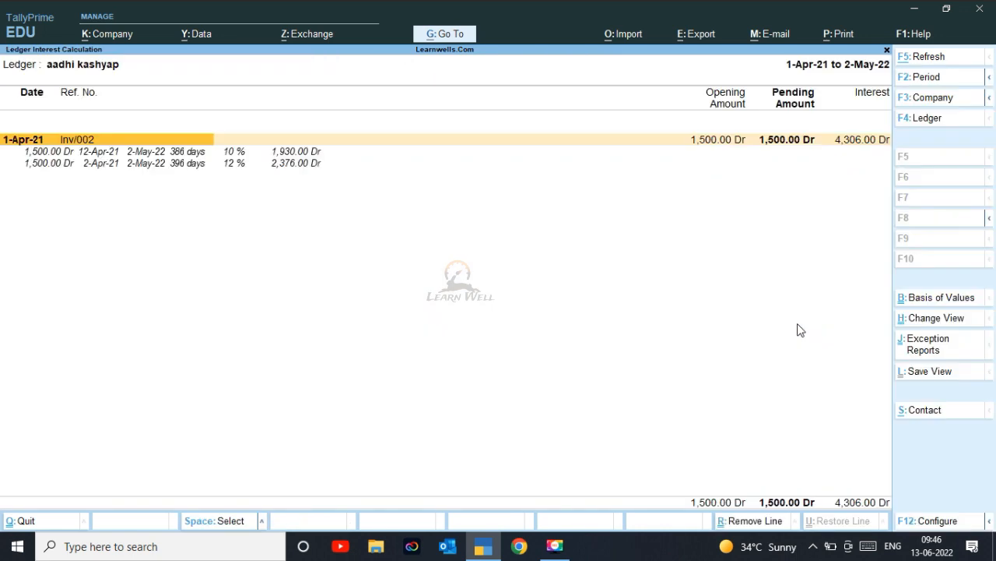
pyautogui.press('Down')
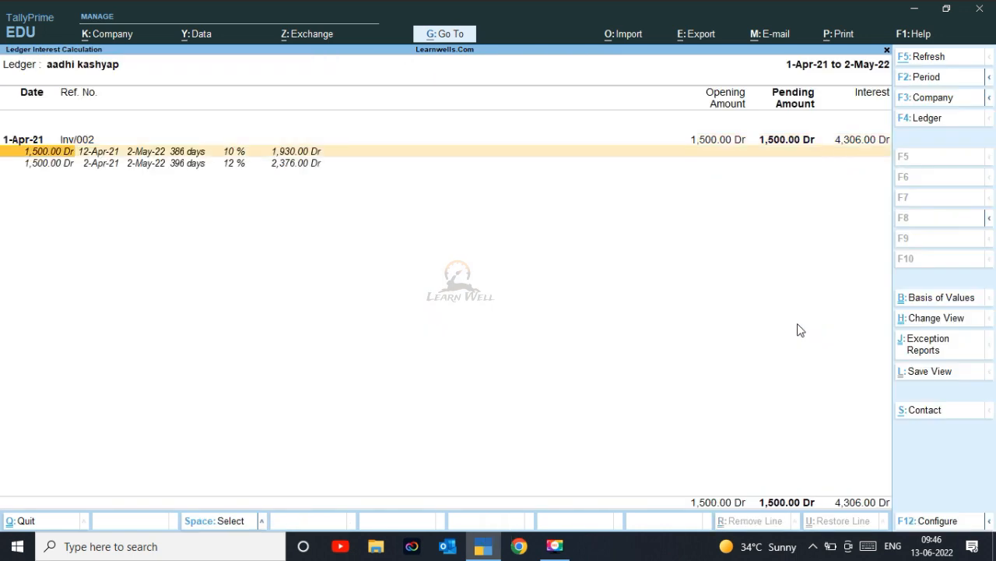
pyautogui.press('Right')
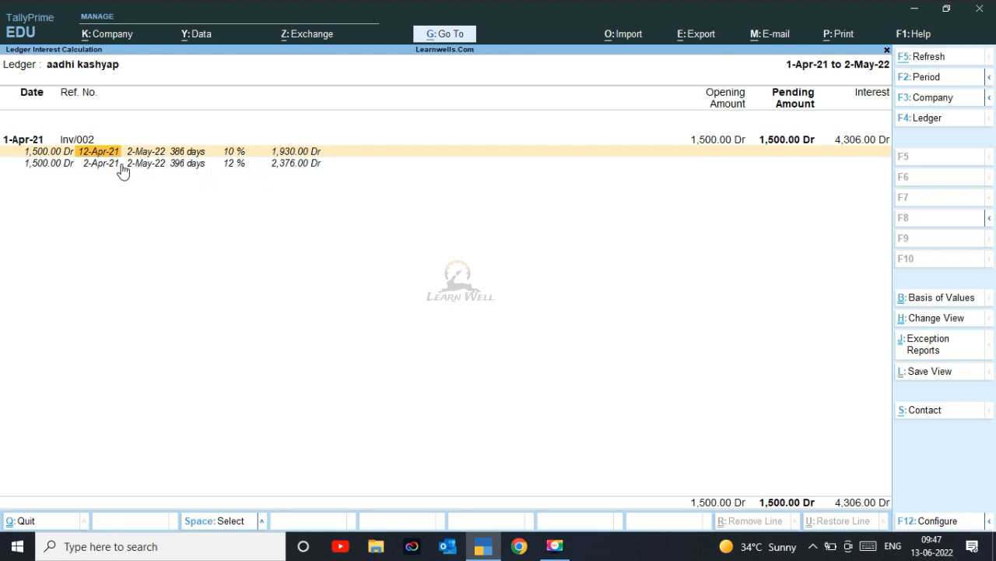
# Open the interest parameters of bill Inv/002 in its sales voucher and make the 12% rate apply from Date specified during entry
pyautogui.press('Return')
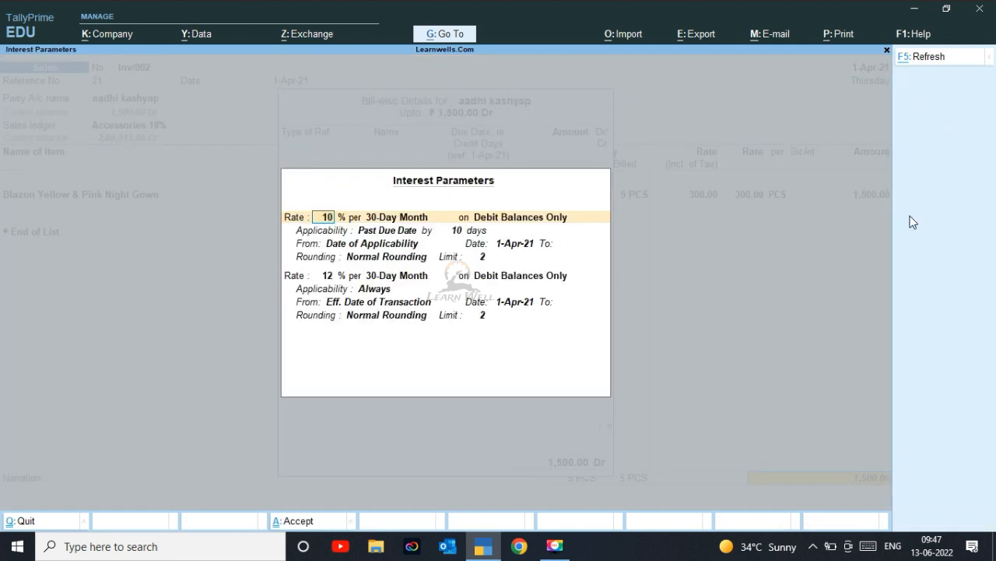
pyautogui.click(520, 248)
pyautogui.press('Return')
pyautogui.press('Return')
pyautogui.press('Return')
pyautogui.press('Return')
pyautogui.press('Return')
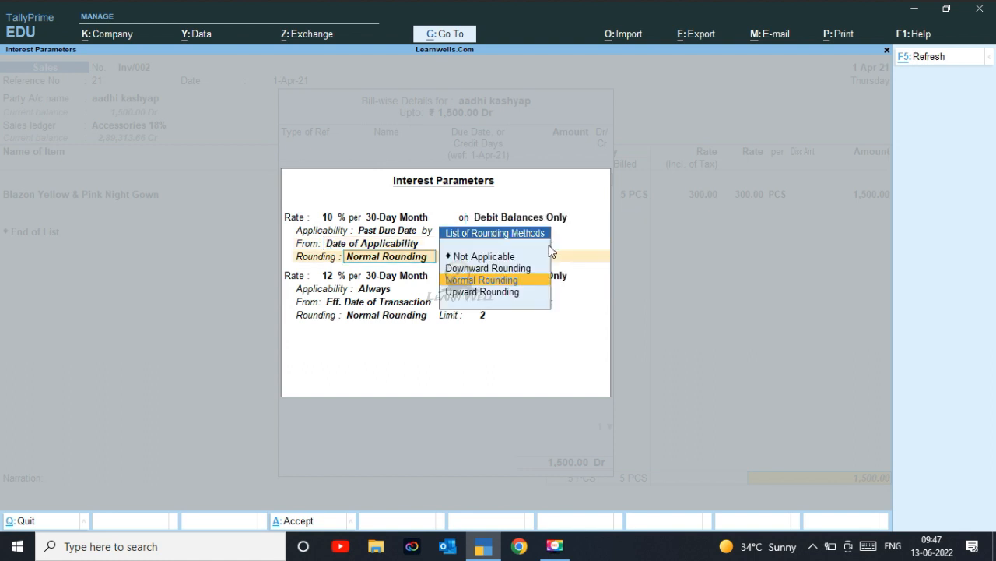
pyautogui.press('Return')
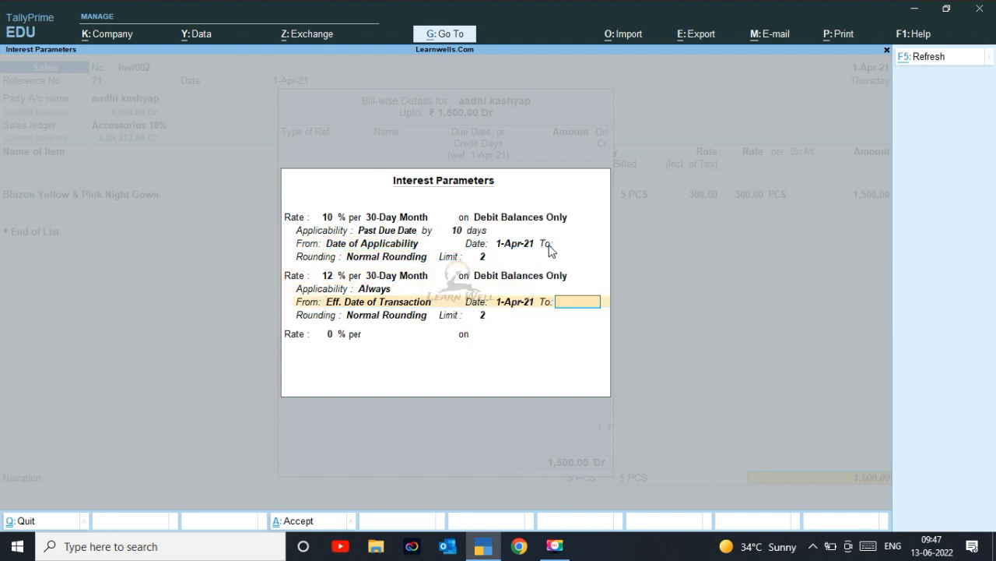
pyautogui.press('BackSpace')
pyautogui.press('Return')
pyautogui.press('BackSpace')
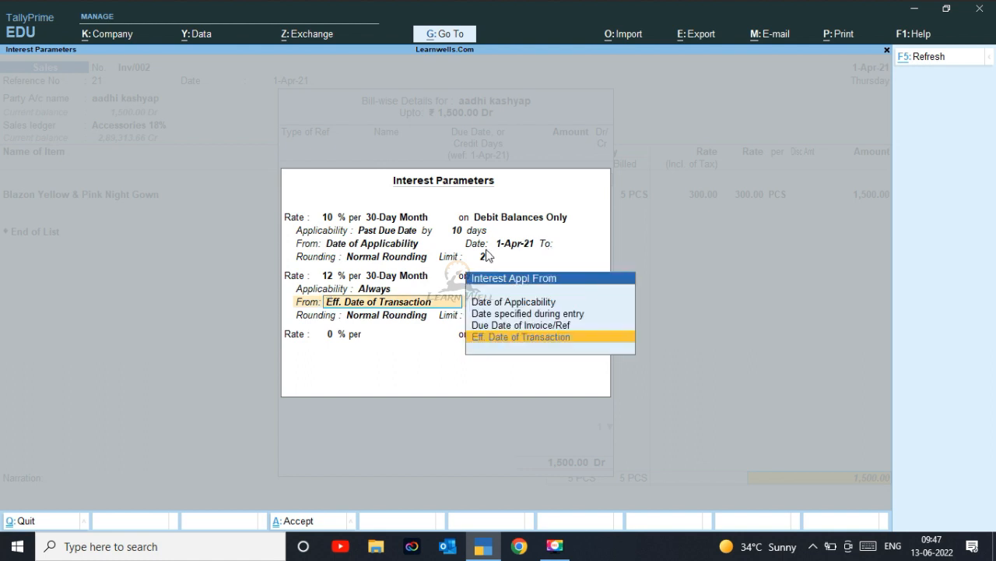
pyautogui.press('Up')
pyautogui.press('Up')
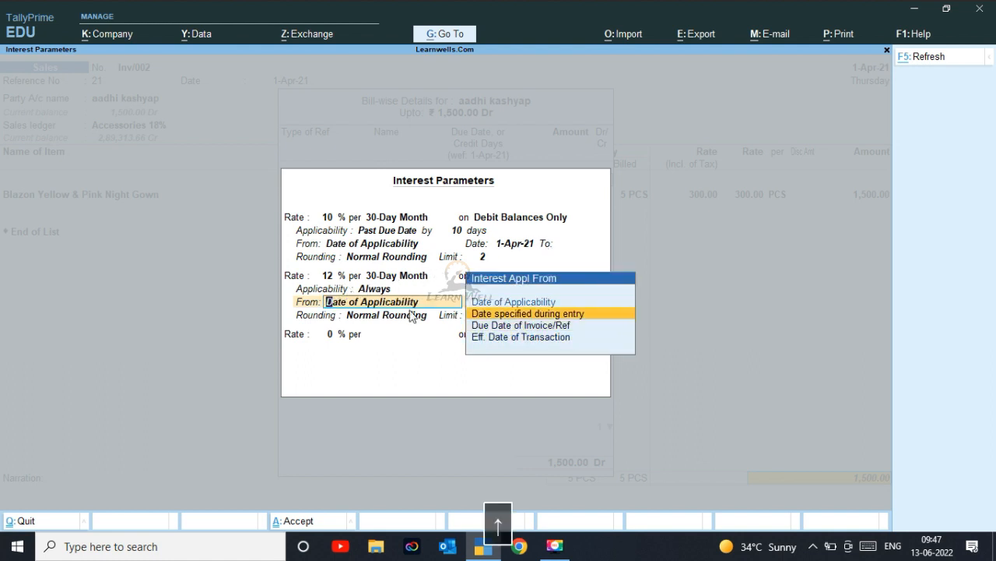
pyautogui.press('Return')
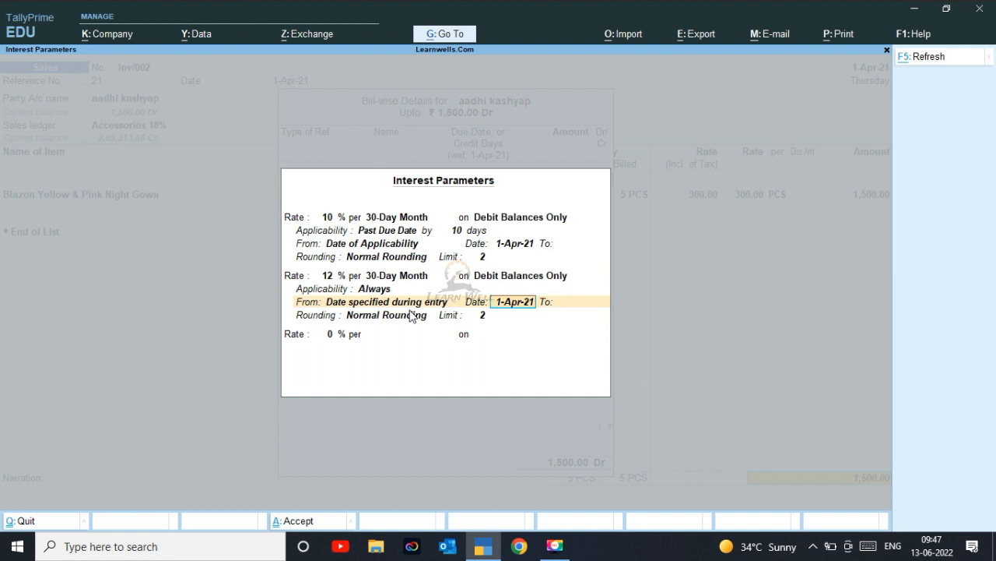
pyautogui.press('BackSpace')
pyautogui.press('Down')
pyautogui.press('Up')
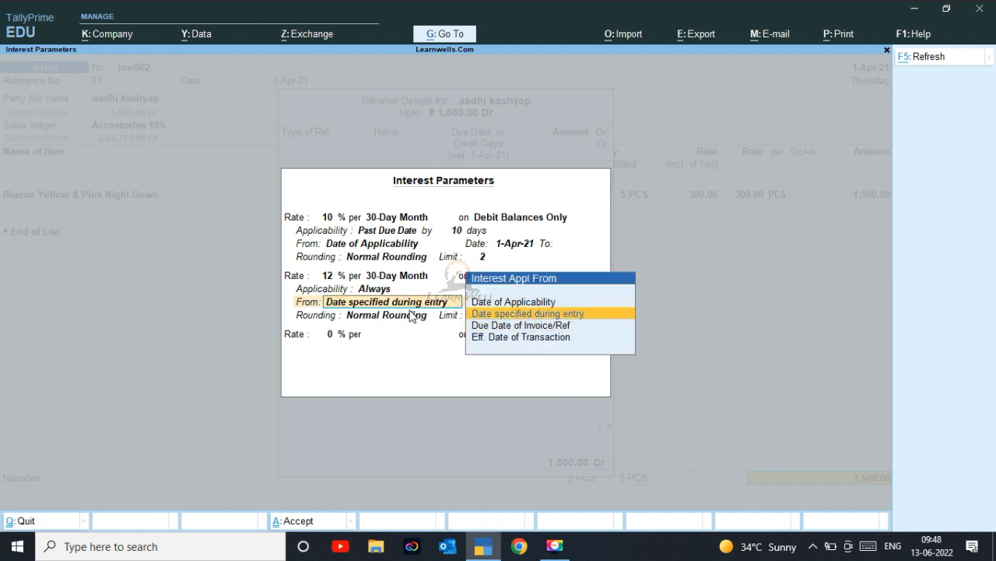
pyautogui.press('Return')
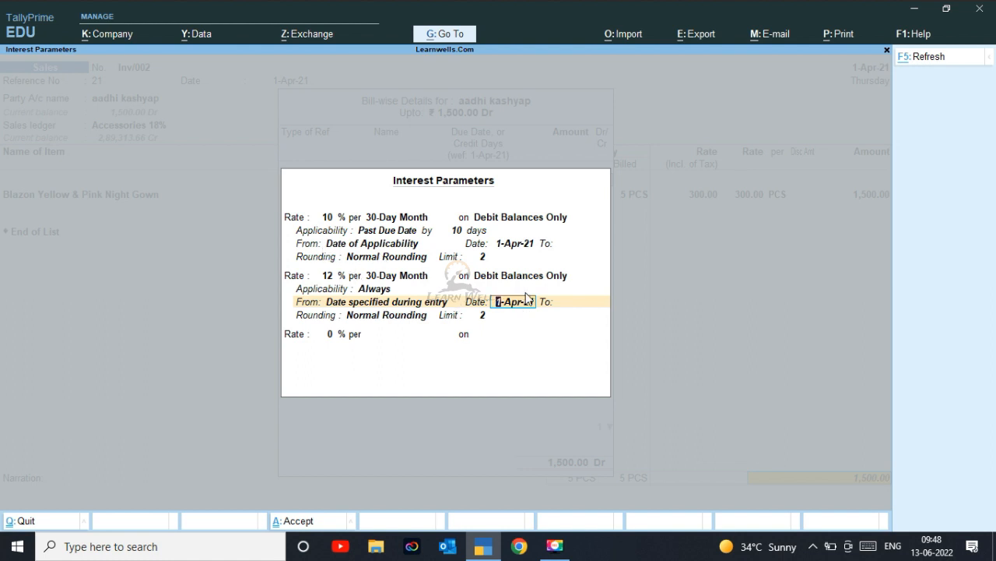
# Set the 12% rate's start date to 1-Apr-22, then accept the interest parameters and save the sales voucher
pyautogui.write('1.4.22')
pyautogui.press('Return')
pyautogui.press('Return')
pyautogui.press('Return')
pyautogui.press('Return')
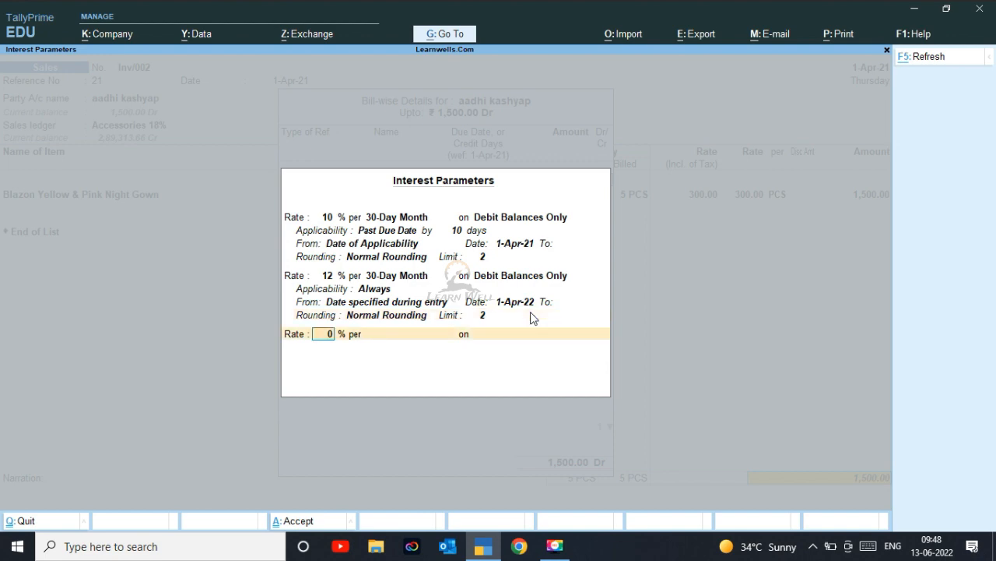
pyautogui.press('Return')
pyautogui.press('Return')
pyautogui.press('Return')
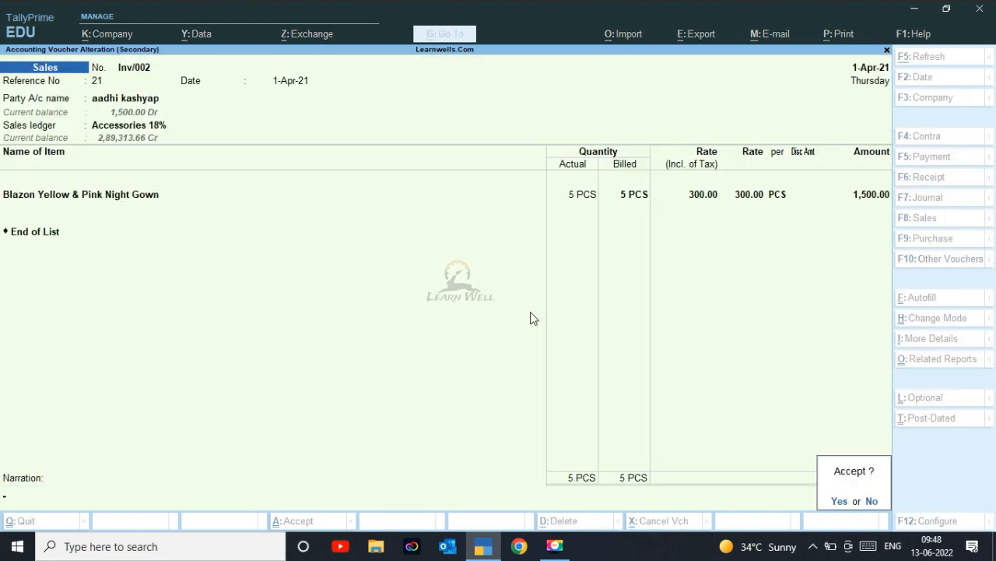
pyautogui.press('Return')
pyautogui.press('Escape')
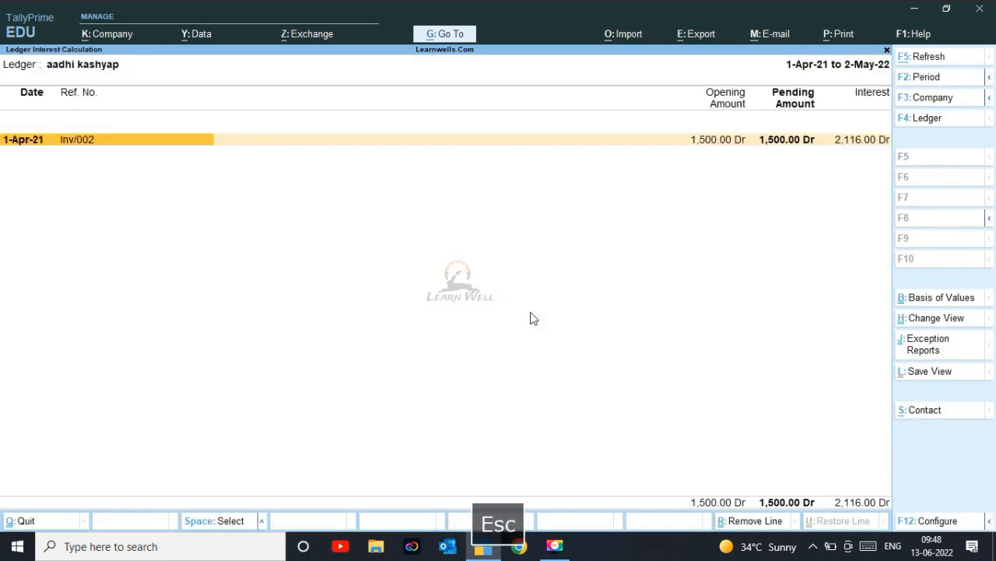
# Examine the 10% and 12% interest lines of bill Inv/002 and leave the ledger interest calculation
pyautogui.press('Down')
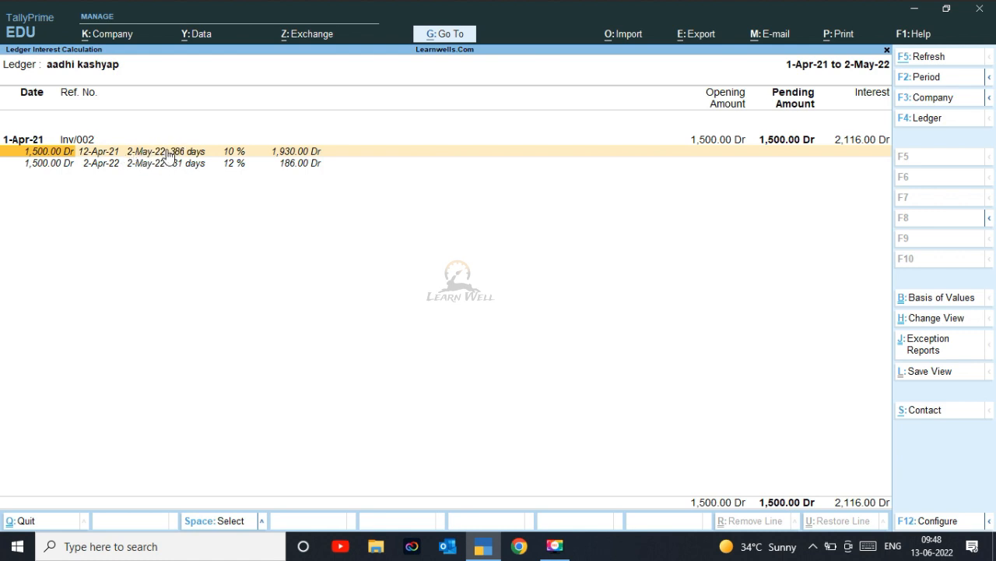
pyautogui.click(98, 170)
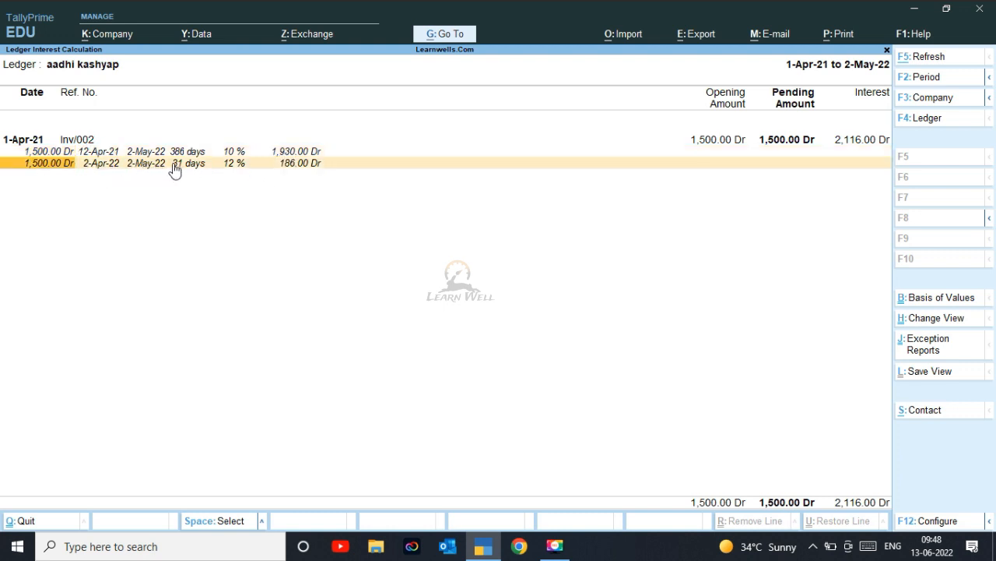
pyautogui.click(138, 153)
pyautogui.click(110, 163)
pyautogui.press('Escape')
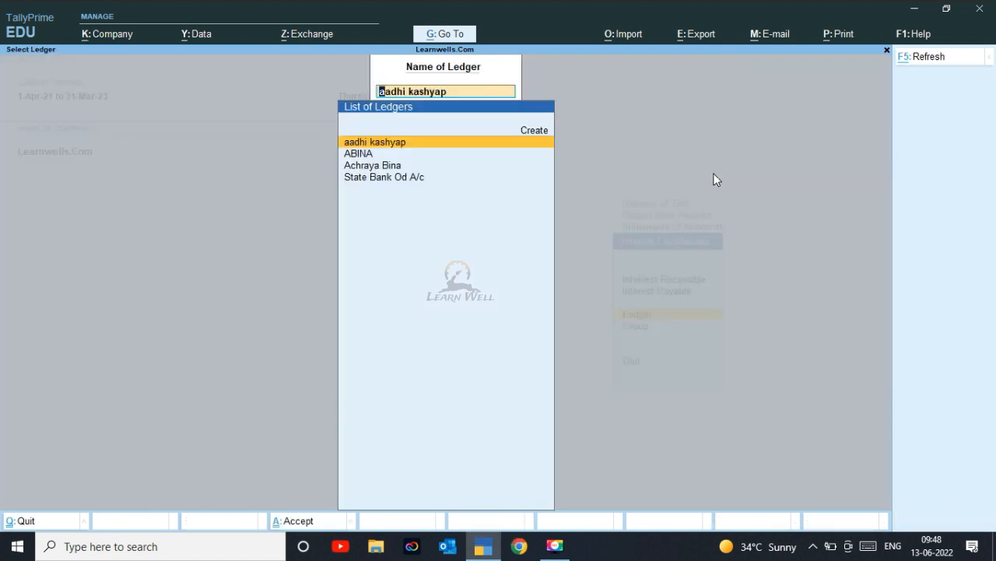
pyautogui.press('Escape')
pyautogui.press('Escape')
# View the Interest Receivable report down to the Sundry Debtors ledgers and close it
pyautogui.press('Up')
pyautogui.press('Up')
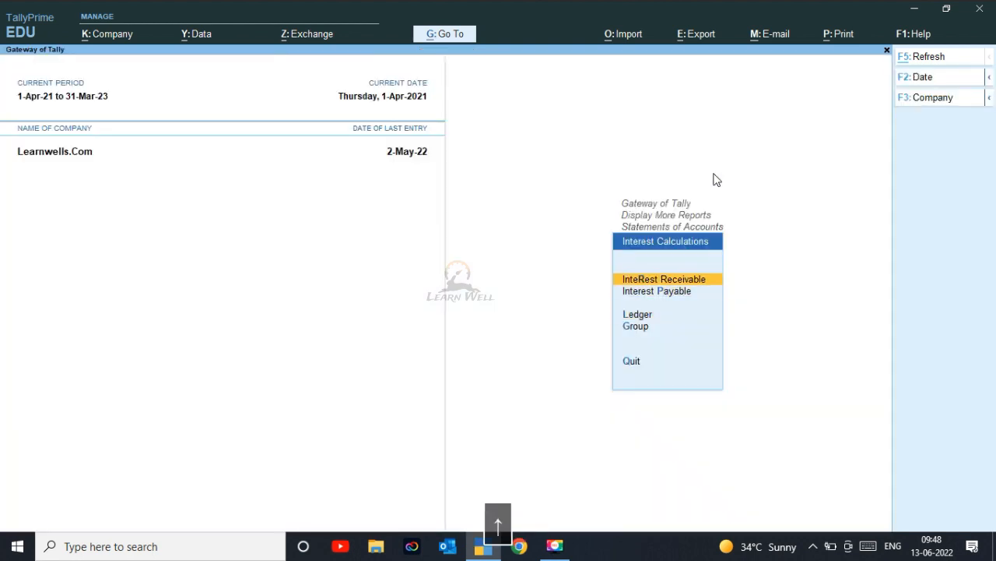
pyautogui.press('Return')
pyautogui.press('Return')
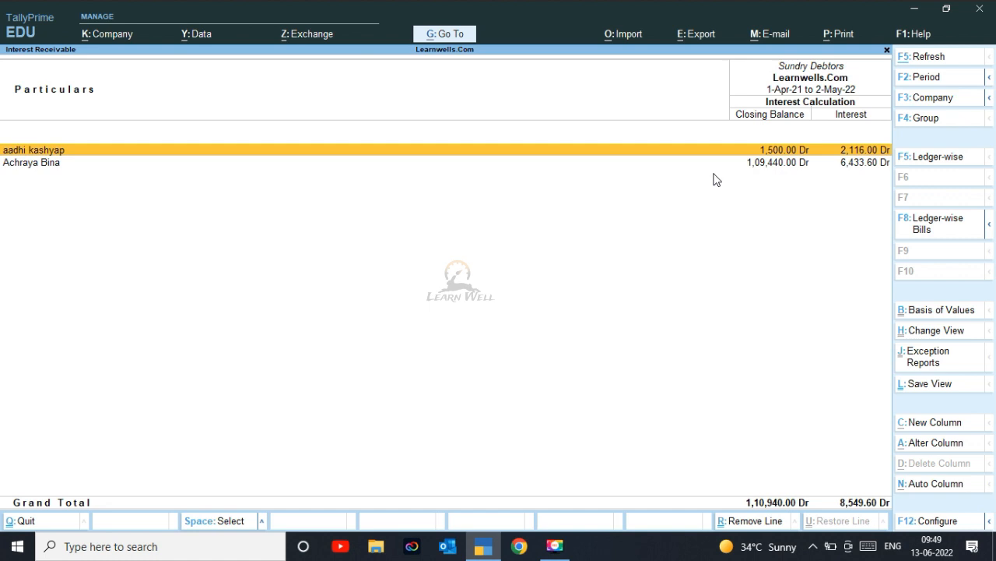
pyautogui.press('Escape')
pyautogui.press('Escape')
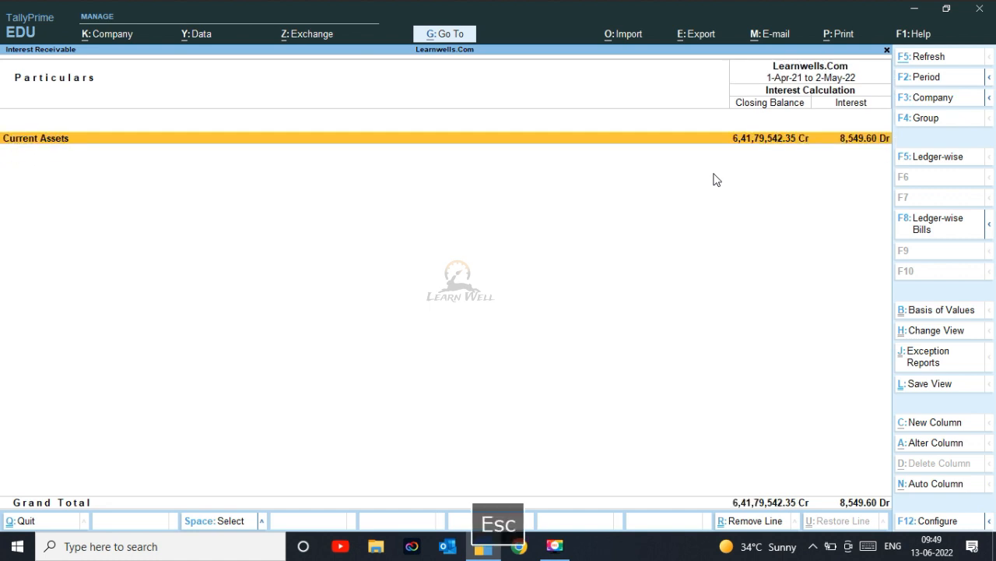
pyautogui.press('Escape')
# Reopen Interest Receivable to review the Sundry Debtors interest once more and return to the Gateway of Tally
pyautogui.press('Down')
pyautogui.press('Up')
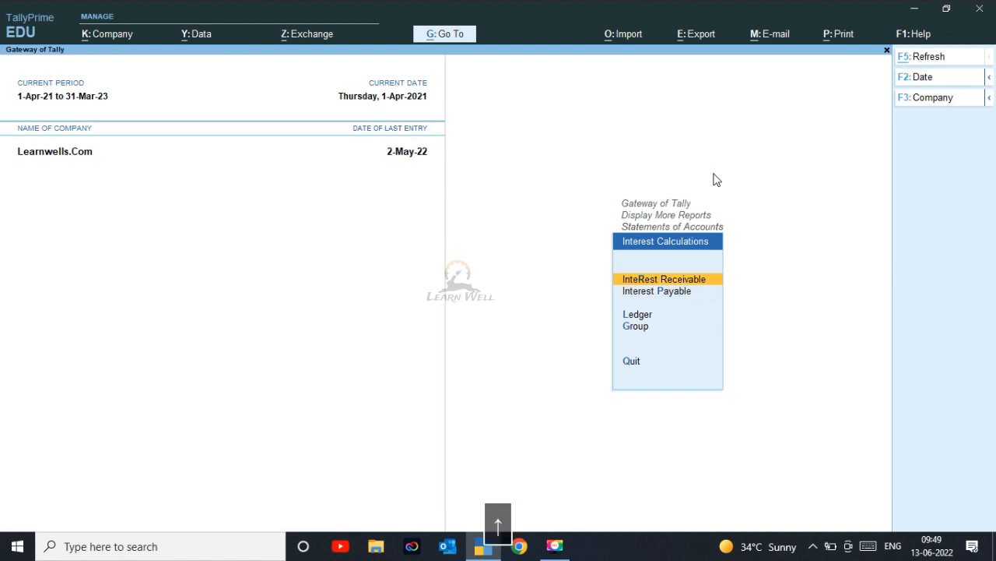
pyautogui.press('Return')
pyautogui.press('Return')
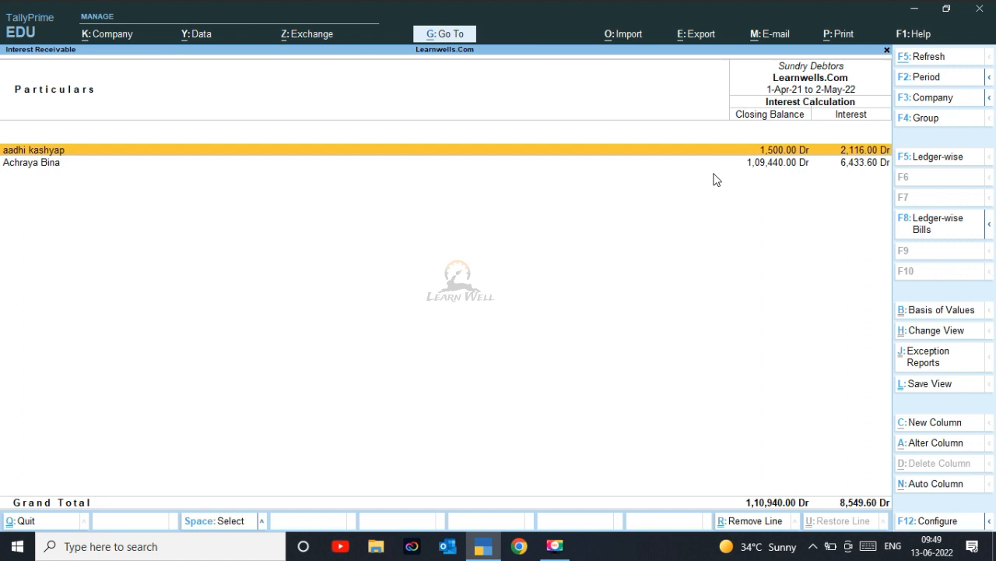
pyautogui.press('Escape')
pyautogui.press('Escape')
pyautogui.press('Escape')
pyautogui.press('Escape')
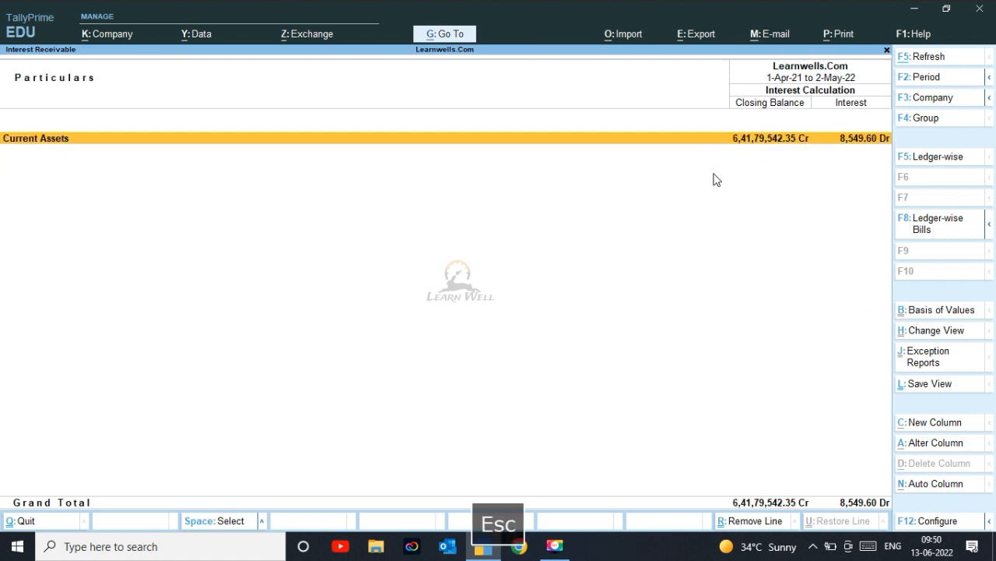
pyautogui.press('Escape')
pyautogui.press('Escape')
pyautogui.press('Escape')
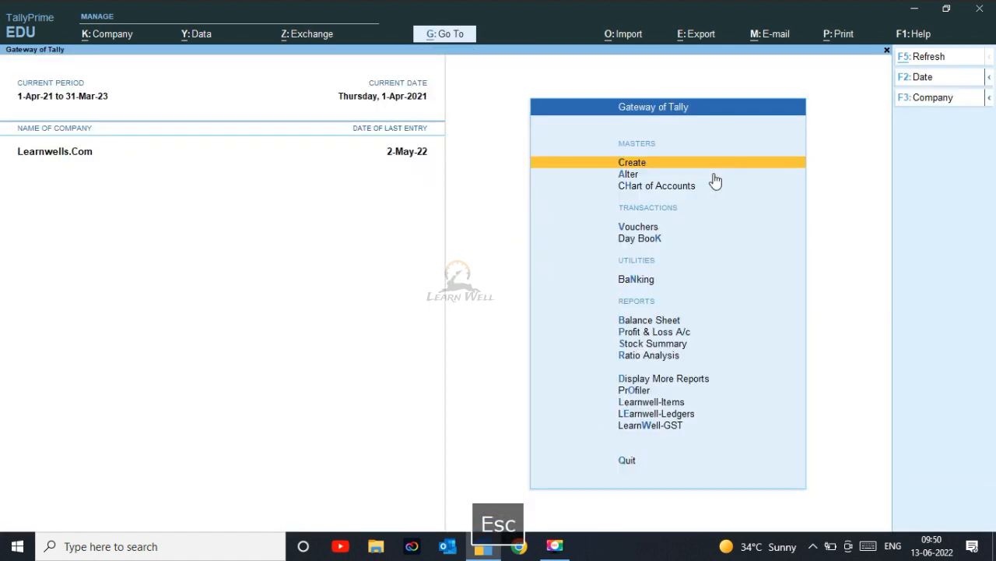
# Open the Credit Note voucher type for alteration
pyautogui.press('Down')
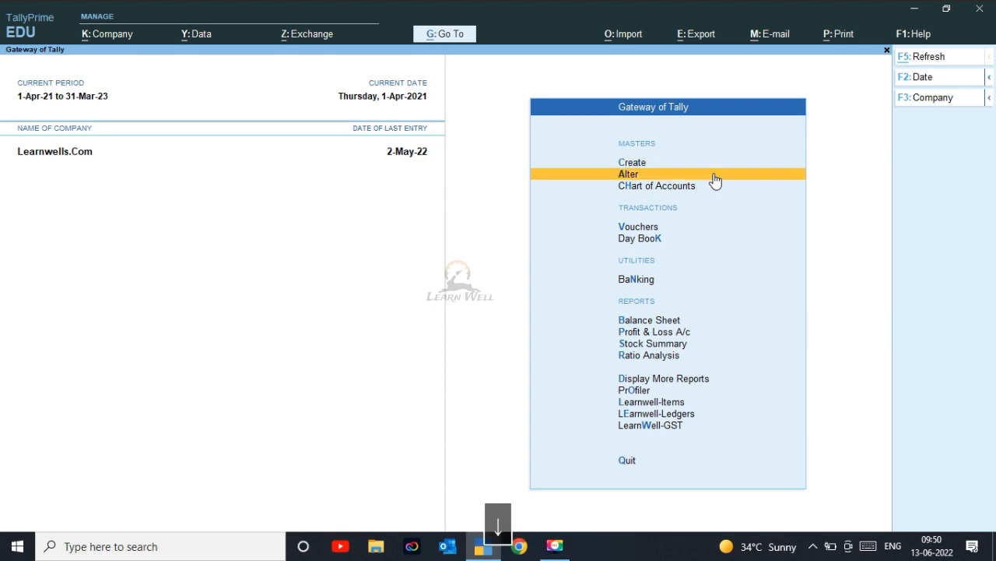
pyautogui.press('Return')
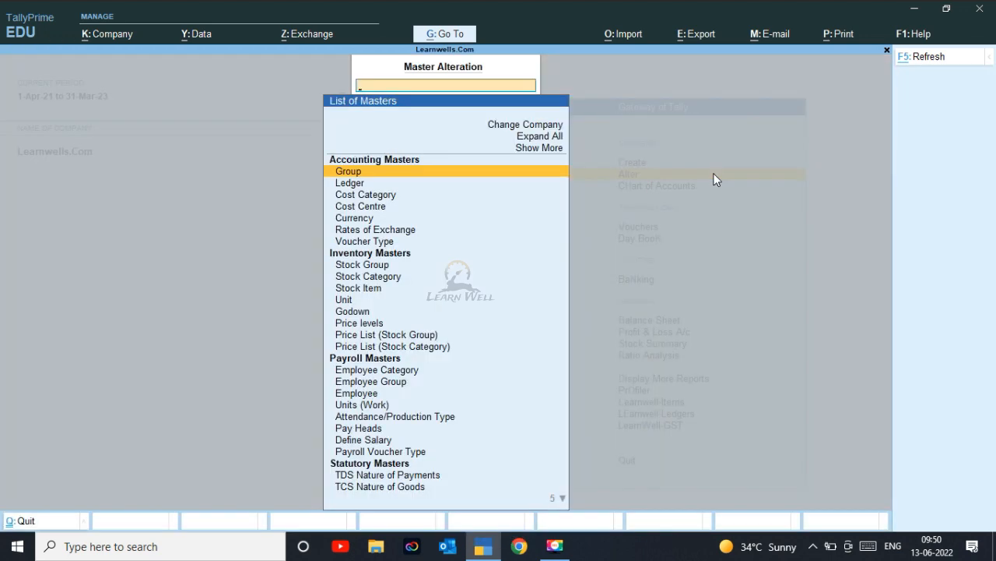
pyautogui.write('Voucher')
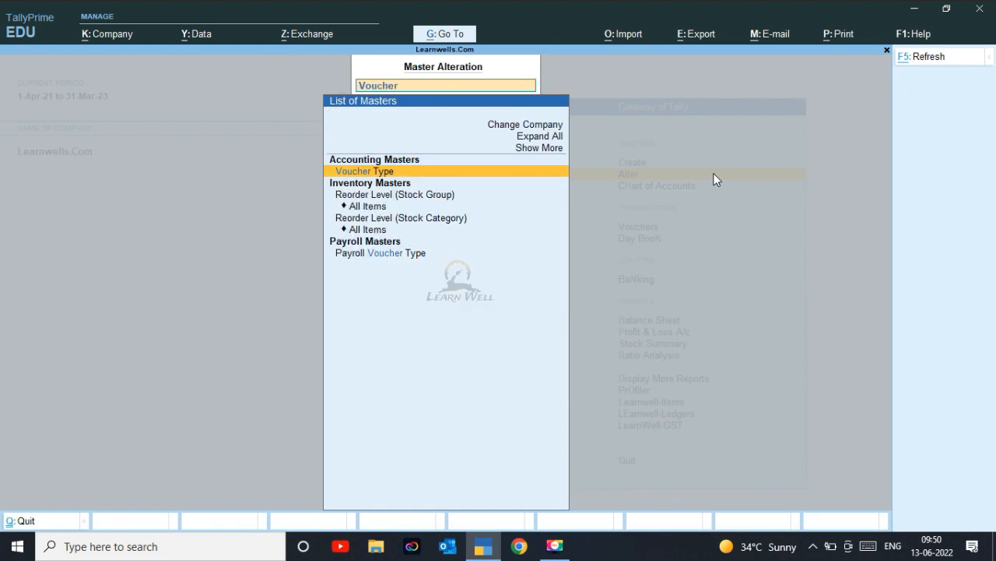
pyautogui.press('Return')
pyautogui.write('cred')
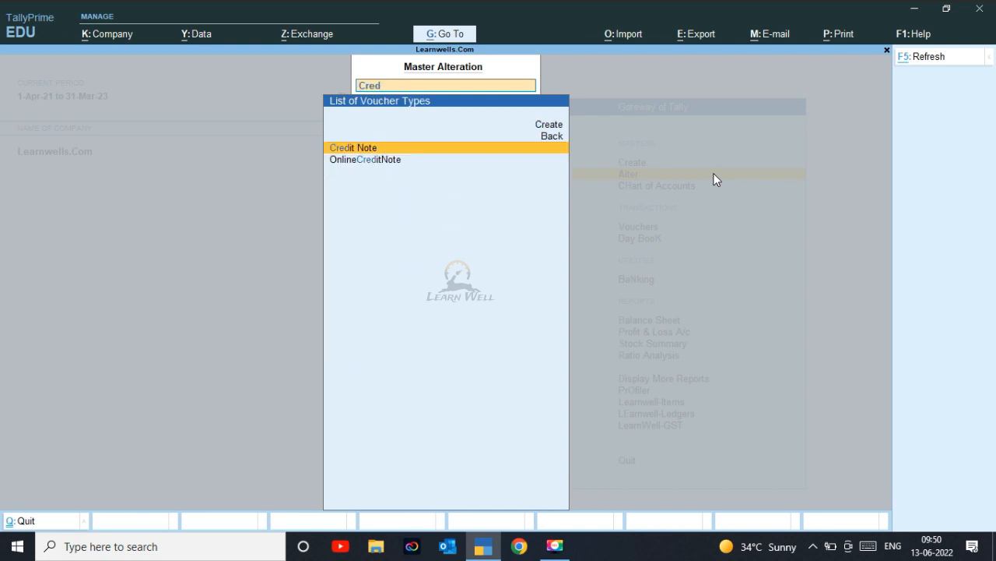
pyautogui.press('Return')
# Add a class named Simple Interest to the Credit Note voucher type, keeping its other settings
pyautogui.press('Return')
pyautogui.press('Return')
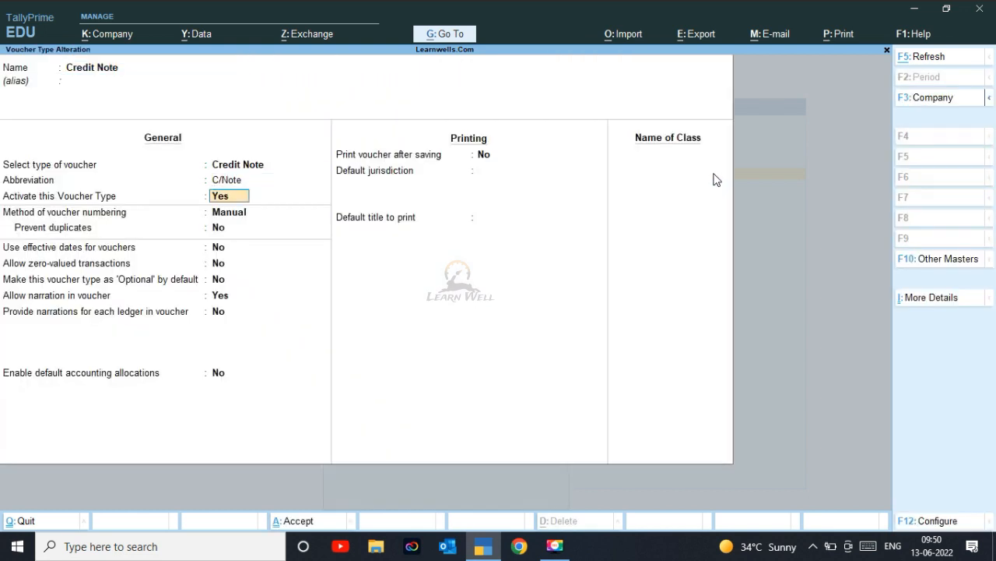
pyautogui.press('Return')
pyautogui.press('Return')
pyautogui.press('Return')
pyautogui.press('Return')
pyautogui.press('Return')
pyautogui.press('Return')
pyautogui.press('Return')
pyautogui.press('Return')
pyautogui.press('Return')
pyautogui.press('Return')
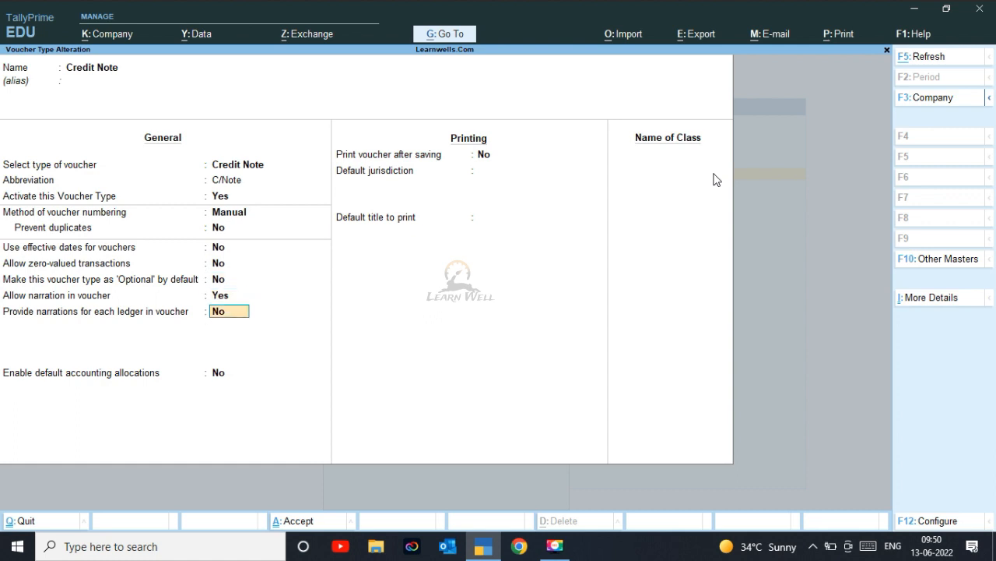
pyautogui.press('Return')
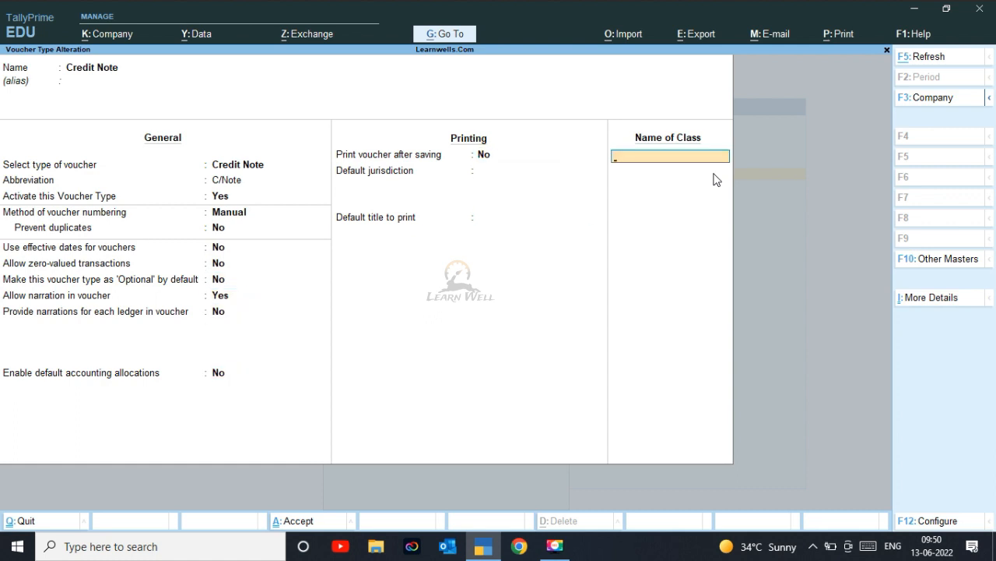
pyautogui.write('Sim')
pyautogui.write('ple i')
pyautogui.write('nte')
pyautogui.write('rest')
pyautogui.press('Return')
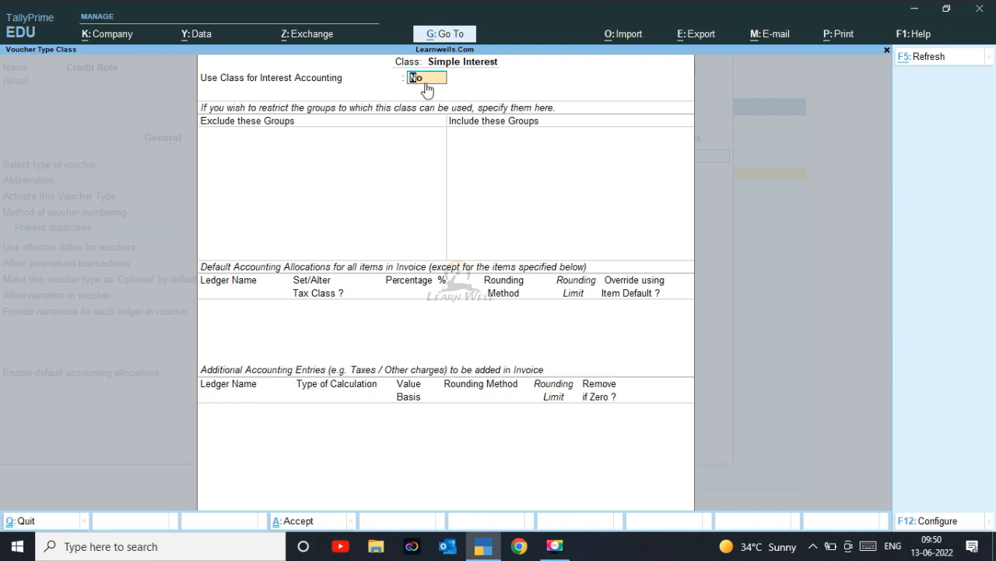
# Enable the Simple Interest class for interest accounting with amounts treated as compound interest, and save the class and voucher type
pyautogui.press('y')
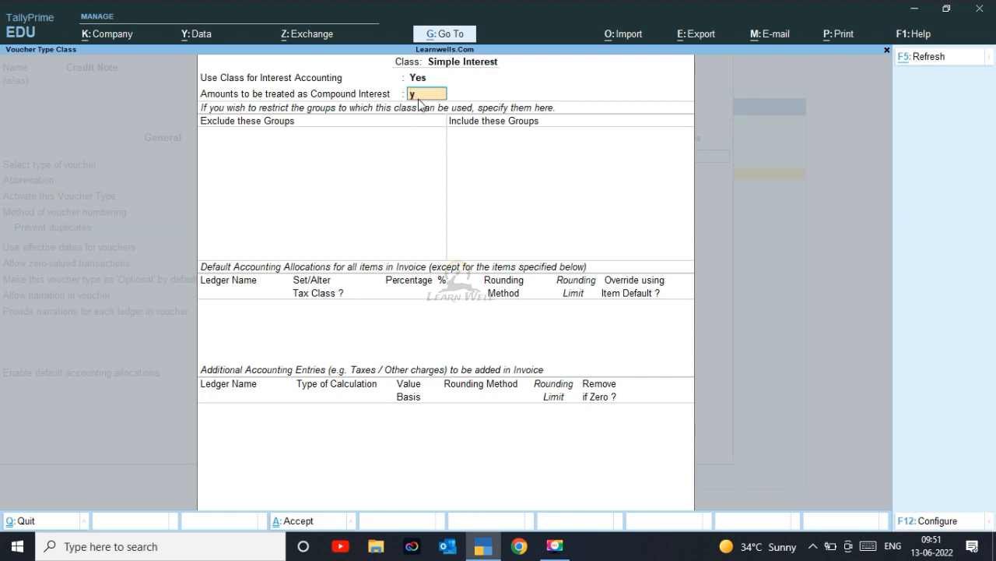
pyautogui.hotkey('ctrl', 'a')
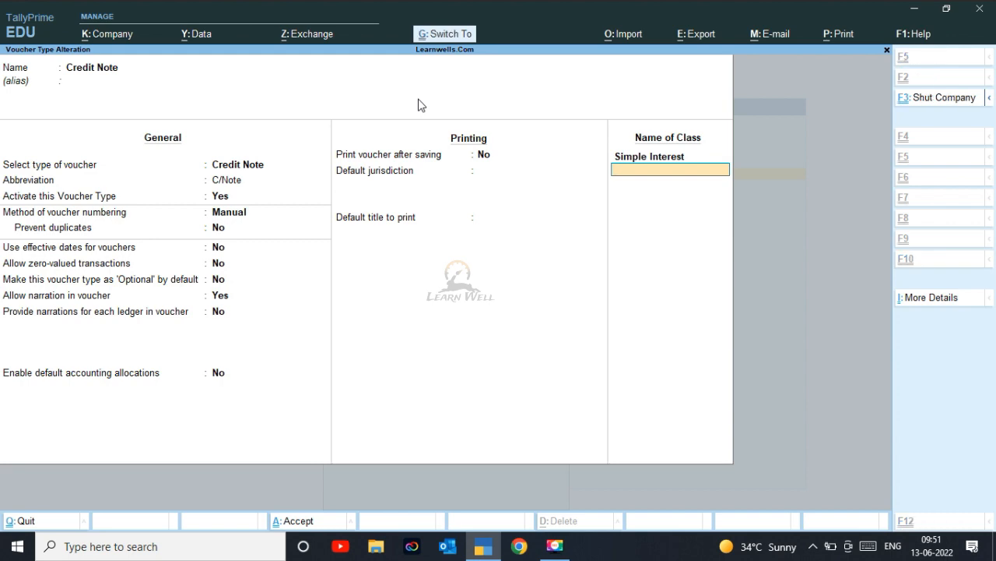
pyautogui.hotkey('ctrl', 'a')
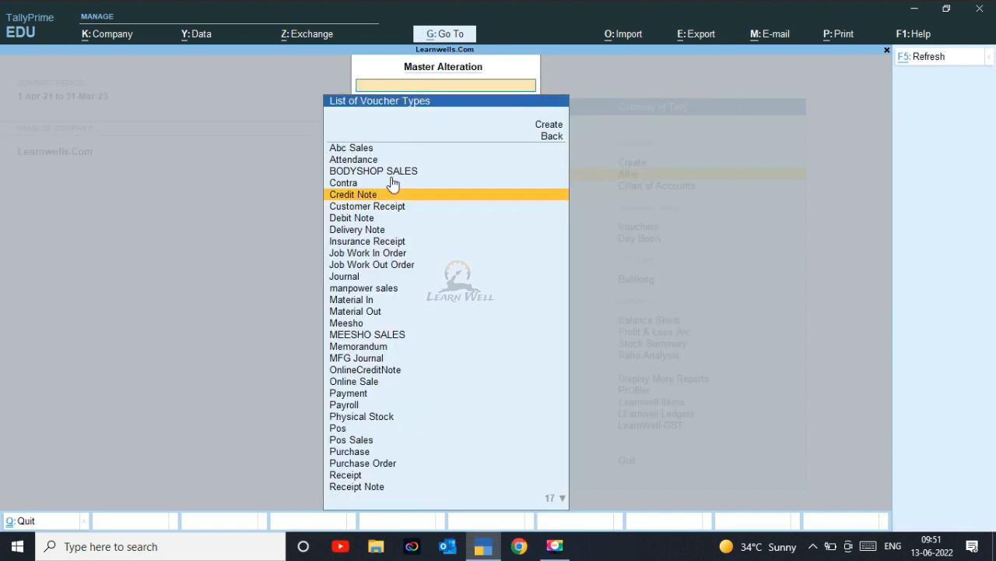
# Leave voucher type alteration and start a new Credit Note voucher using the Simple Interest class
pyautogui.press('Escape')
pyautogui.press('Escape')
pyautogui.press('Escape')
pyautogui.press('Escape')
pyautogui.press('Escape')
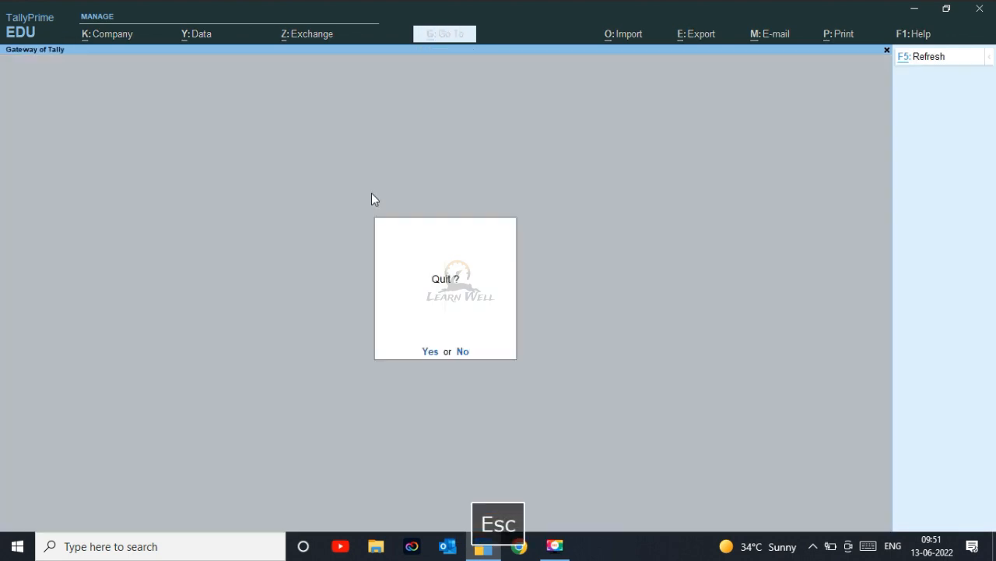
pyautogui.press('v')
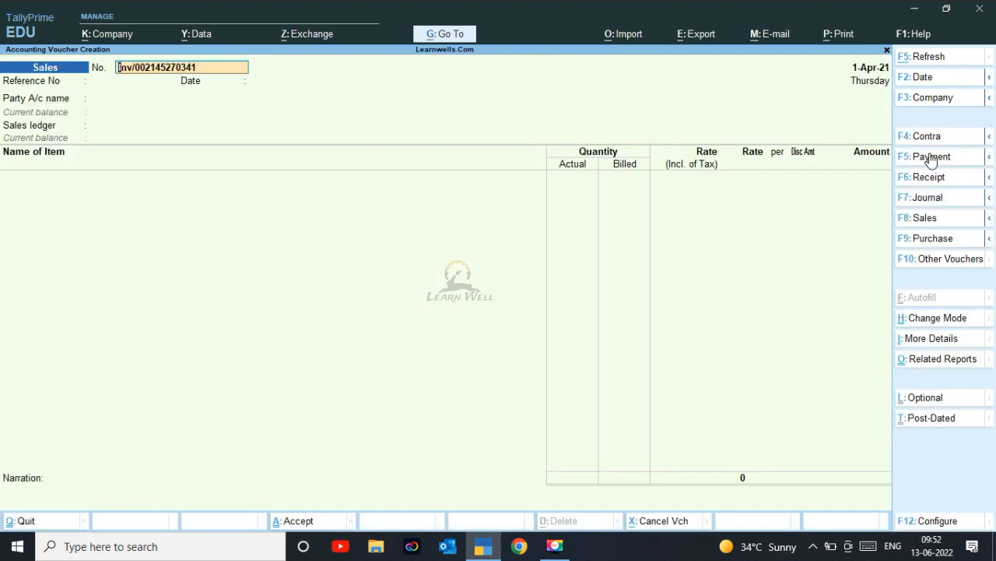
pyautogui.click(926, 261)
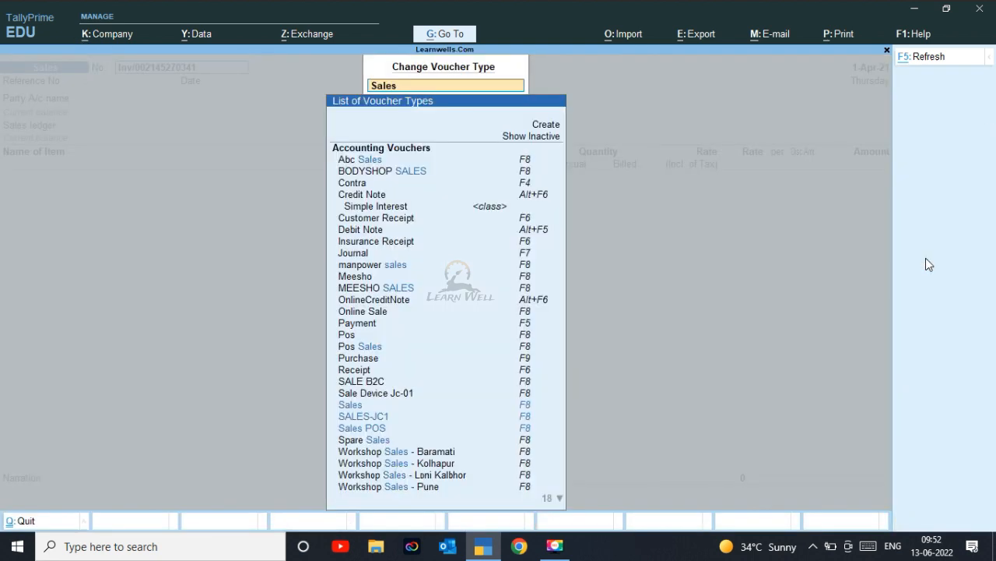
pyautogui.write('cr')
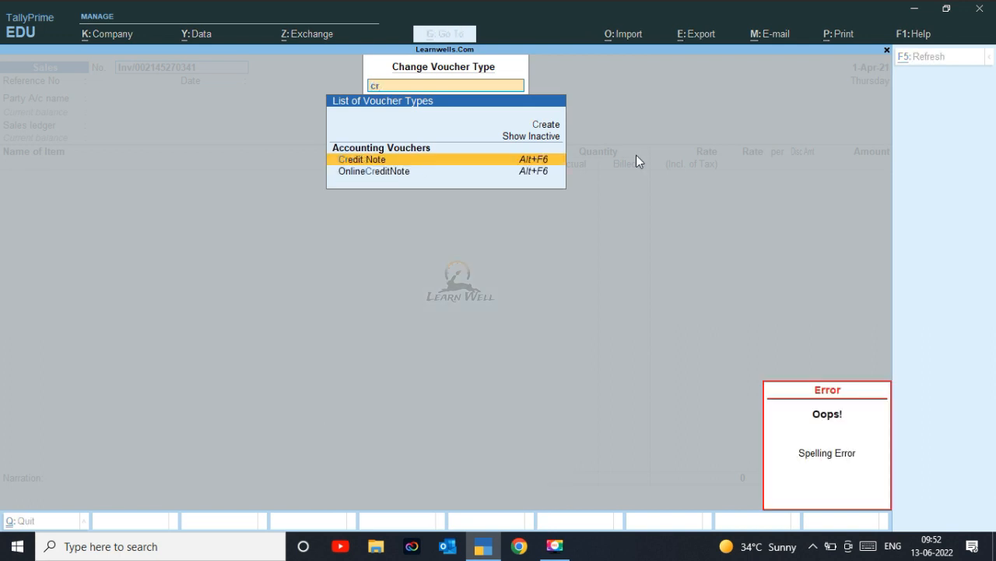
pyautogui.press('Return')
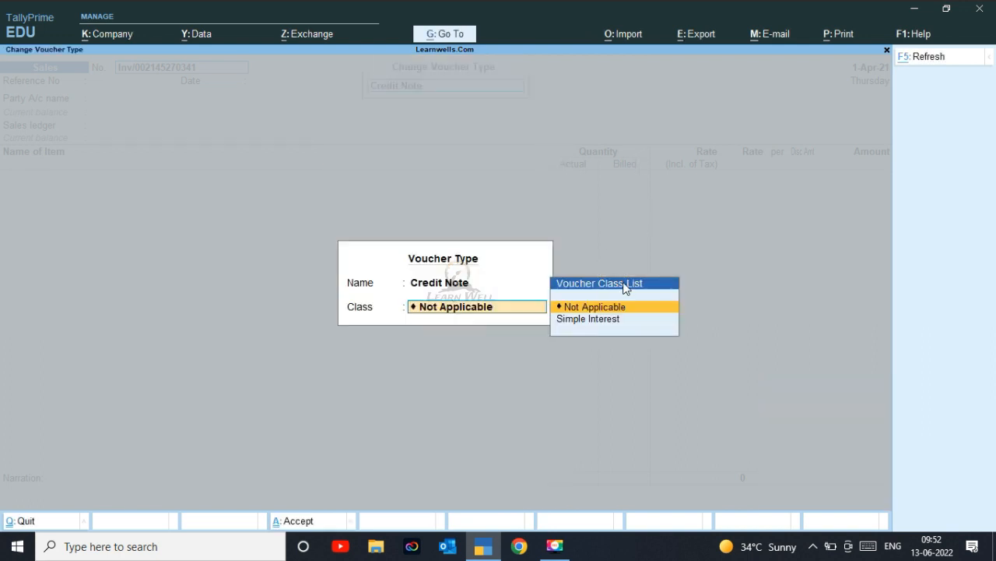
pyautogui.click(589, 321)
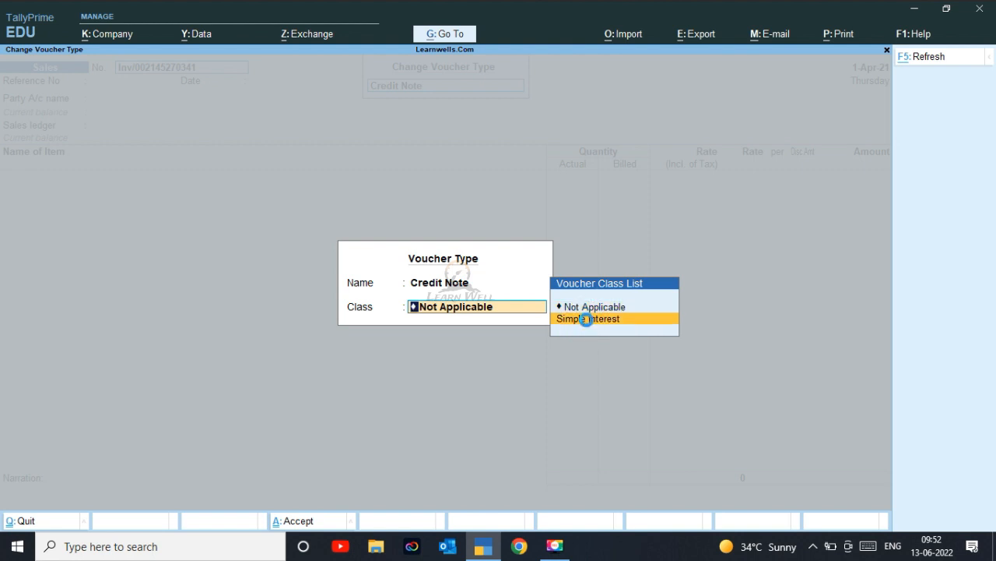
pyautogui.click(589, 319)
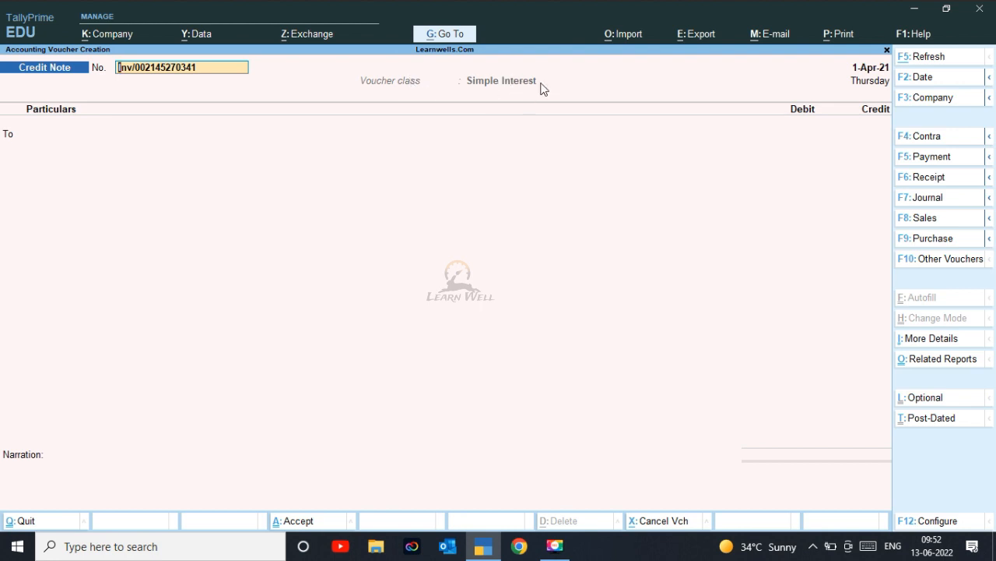
# Keep the credit note's voucher number, view the ledgers available for its entry, and quit to the Gateway of Tally
pyautogui.press('Return')
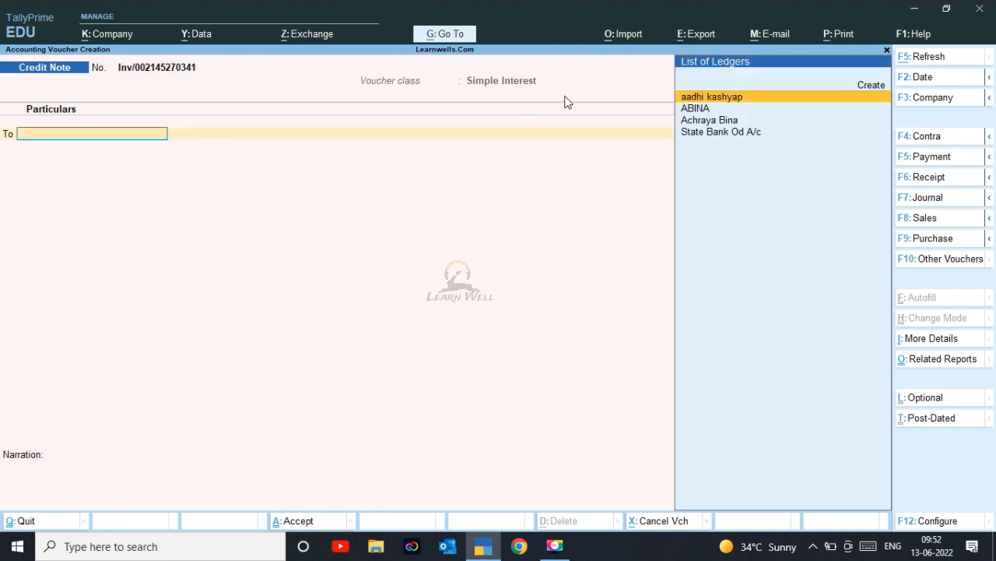
pyautogui.press('Down')
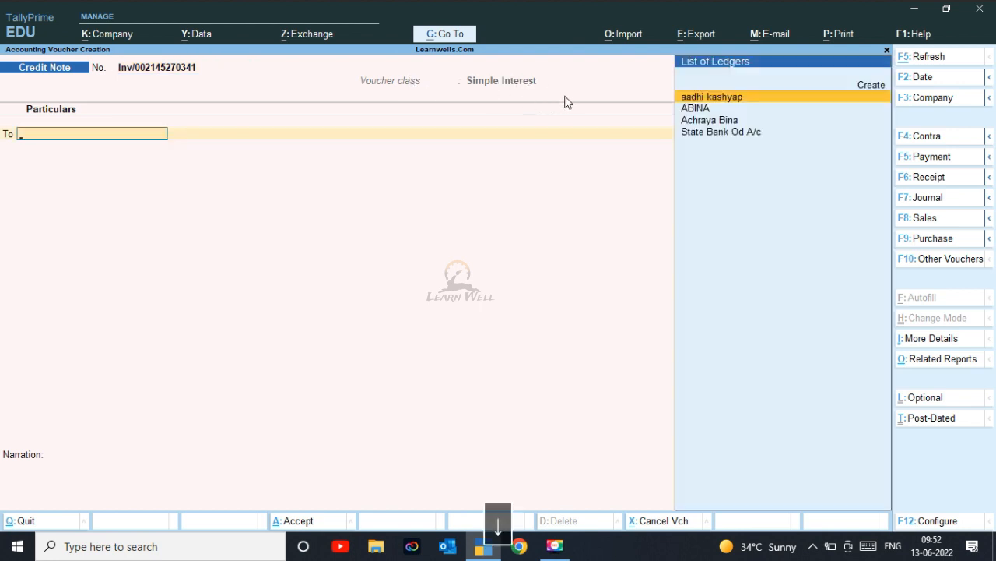
pyautogui.press('Escape')
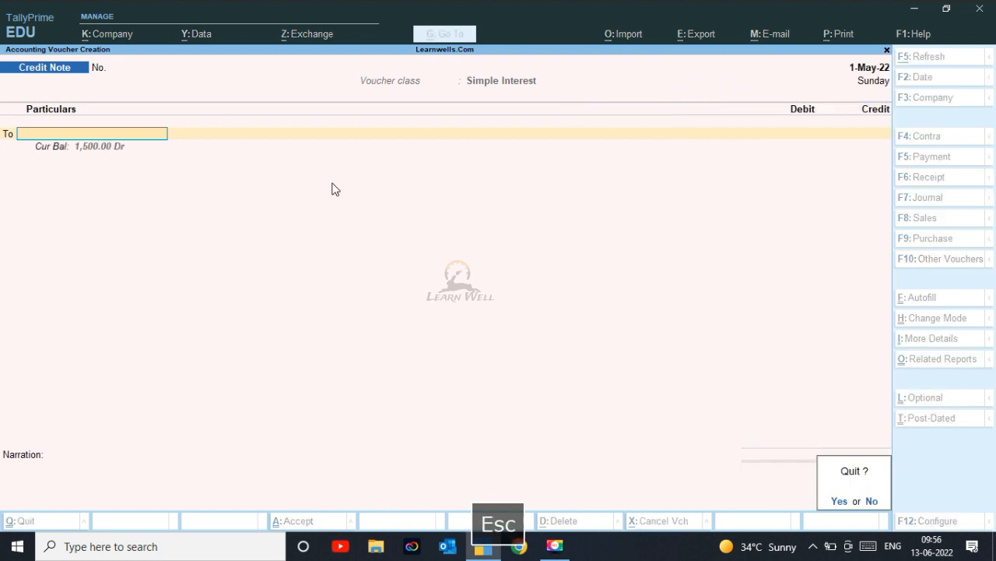
pyautogui.press('Escape')
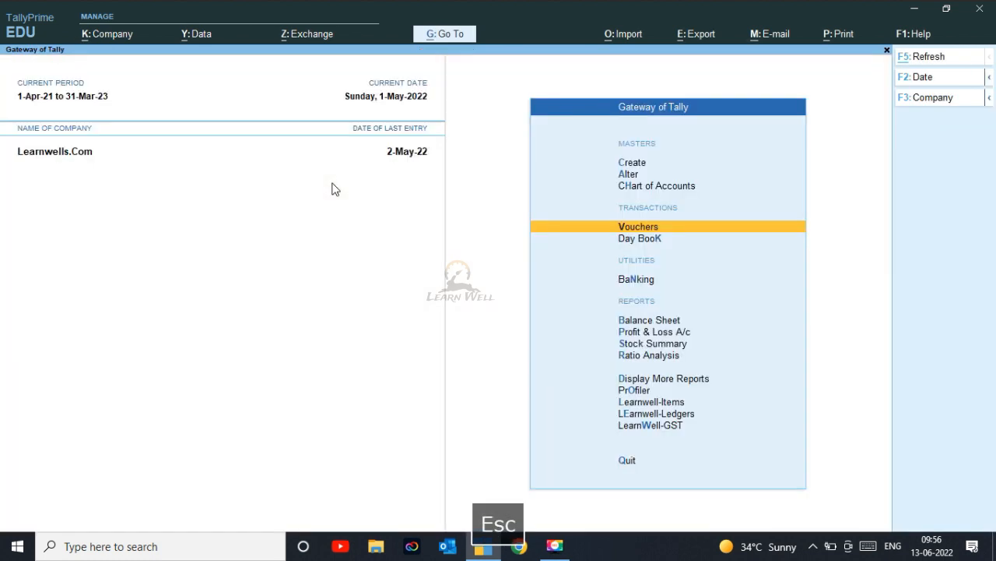
pyautogui.press('Escape')
pyautogui.press('Escape')
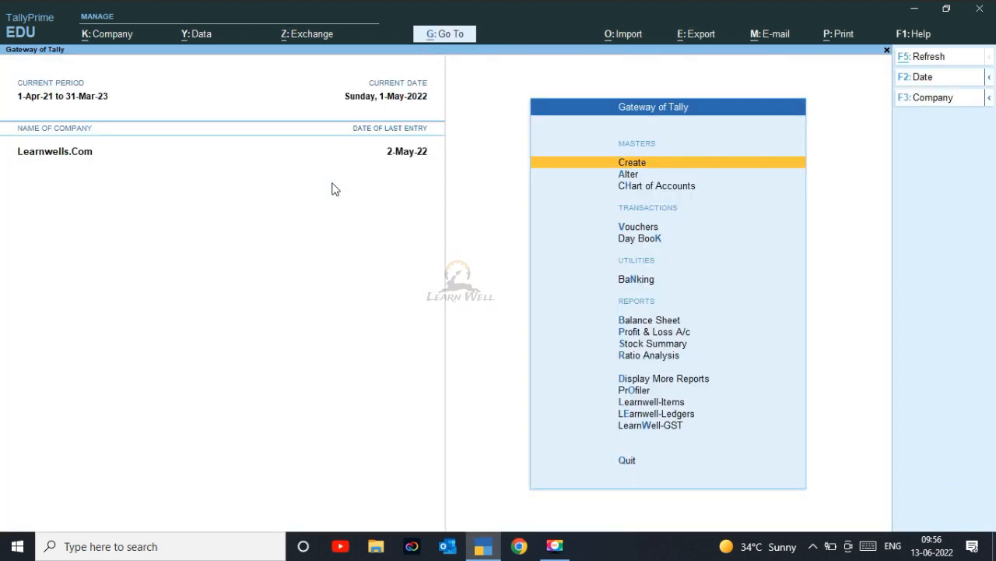
pyautogui.press('a')
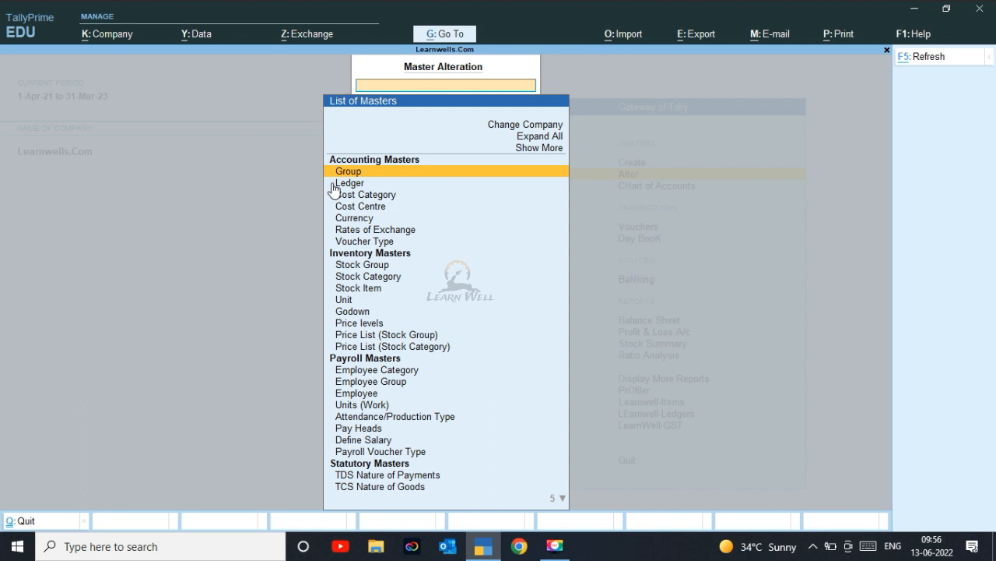
pyautogui.press('Escape')
pyautogui.press('Escape')
pyautogui.press('Escape')
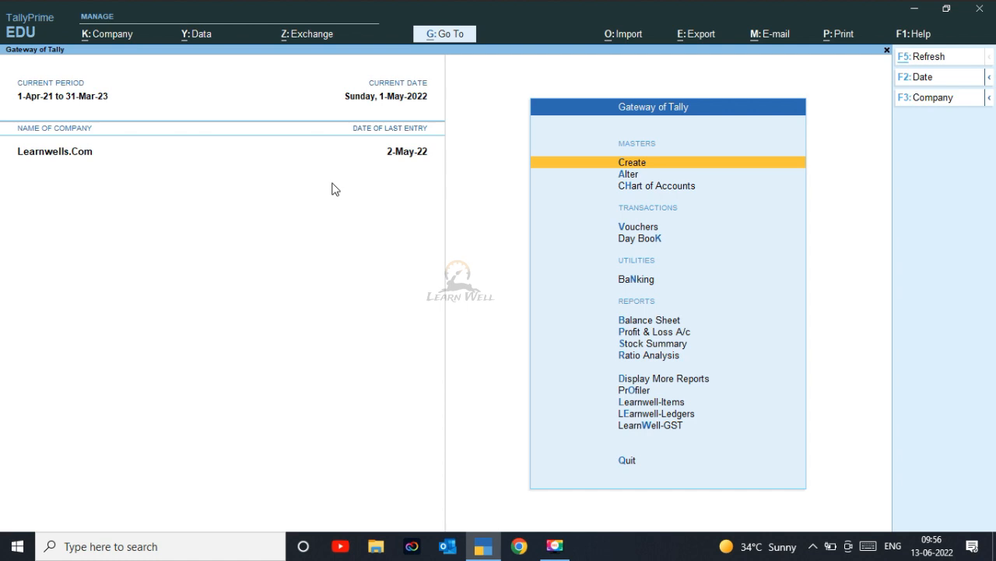
# Open the Interest Receivable report under Statements of Accounts to review the Sundry Debtors interest
pyautogui.press('d')
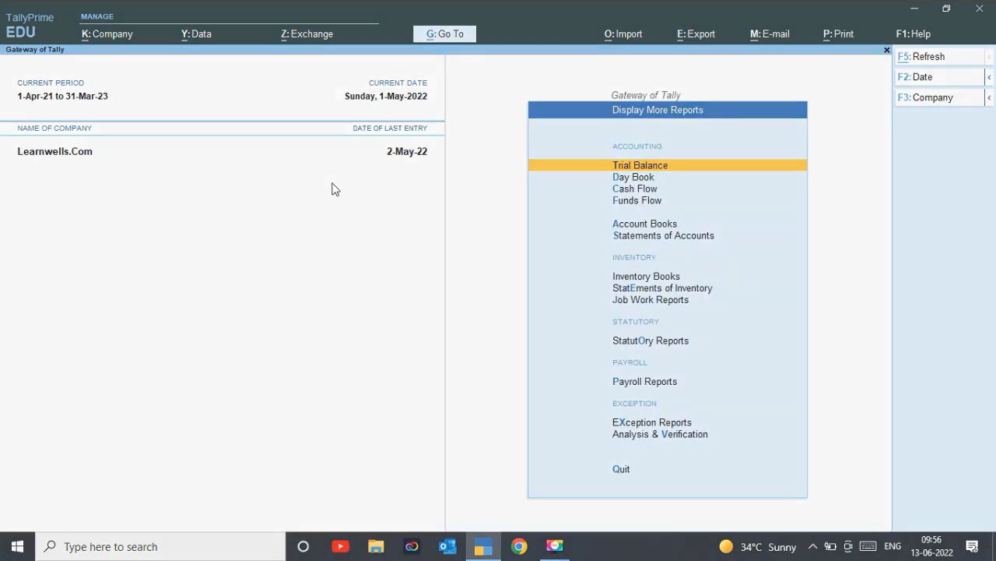
pyautogui.press('s')
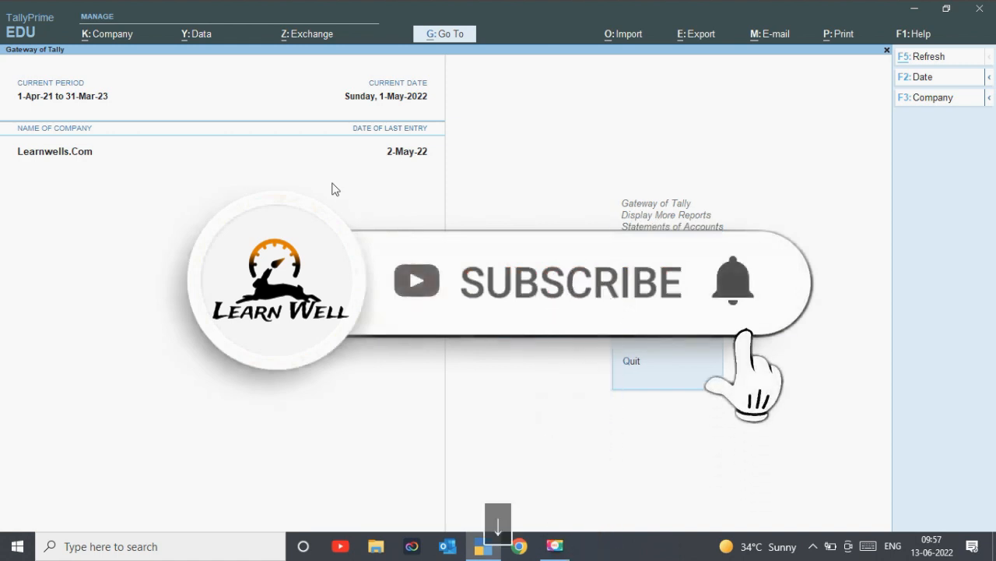
pyautogui.press('Down')
pyautogui.press('Up')
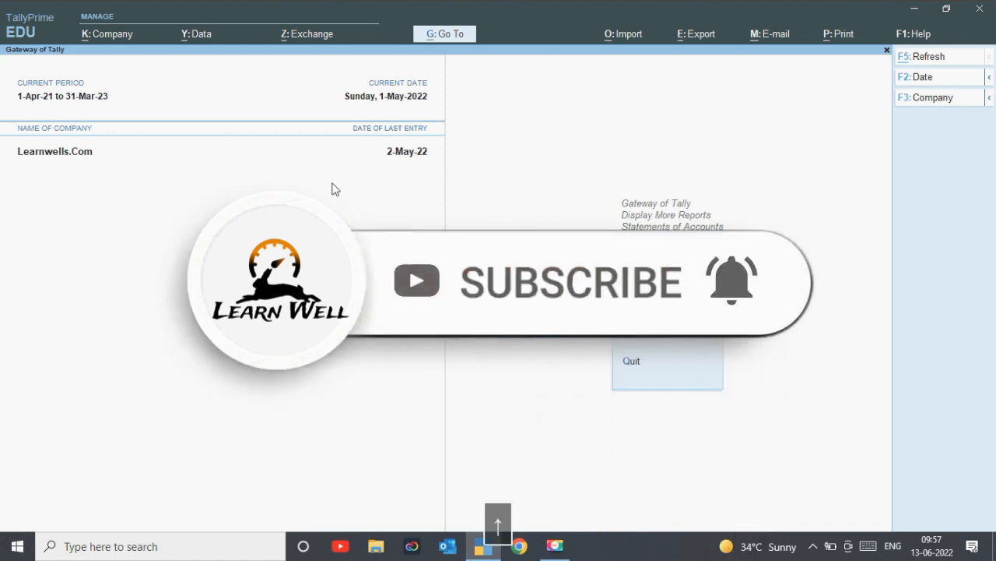
pyautogui.press('Return')
pyautogui.press('Return')
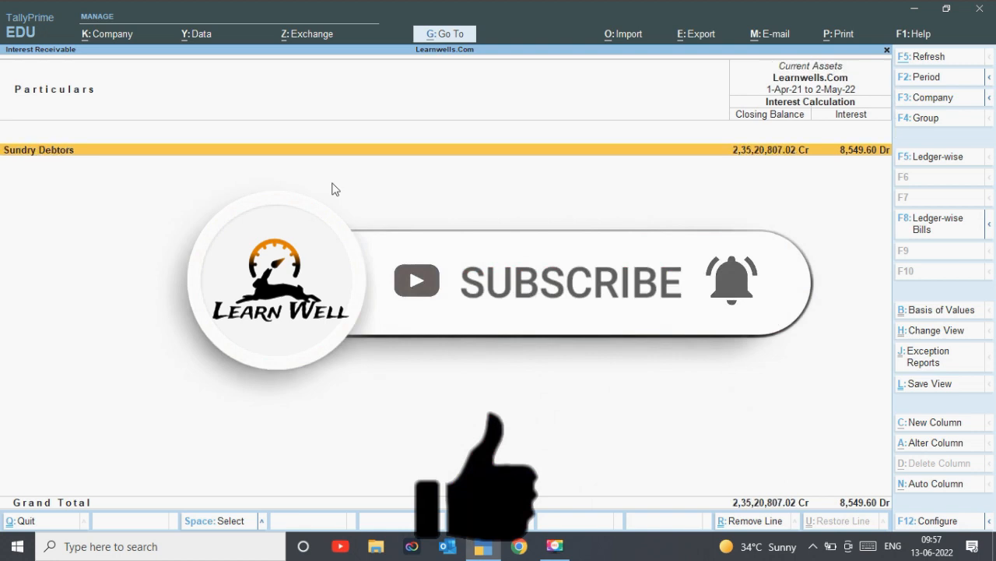